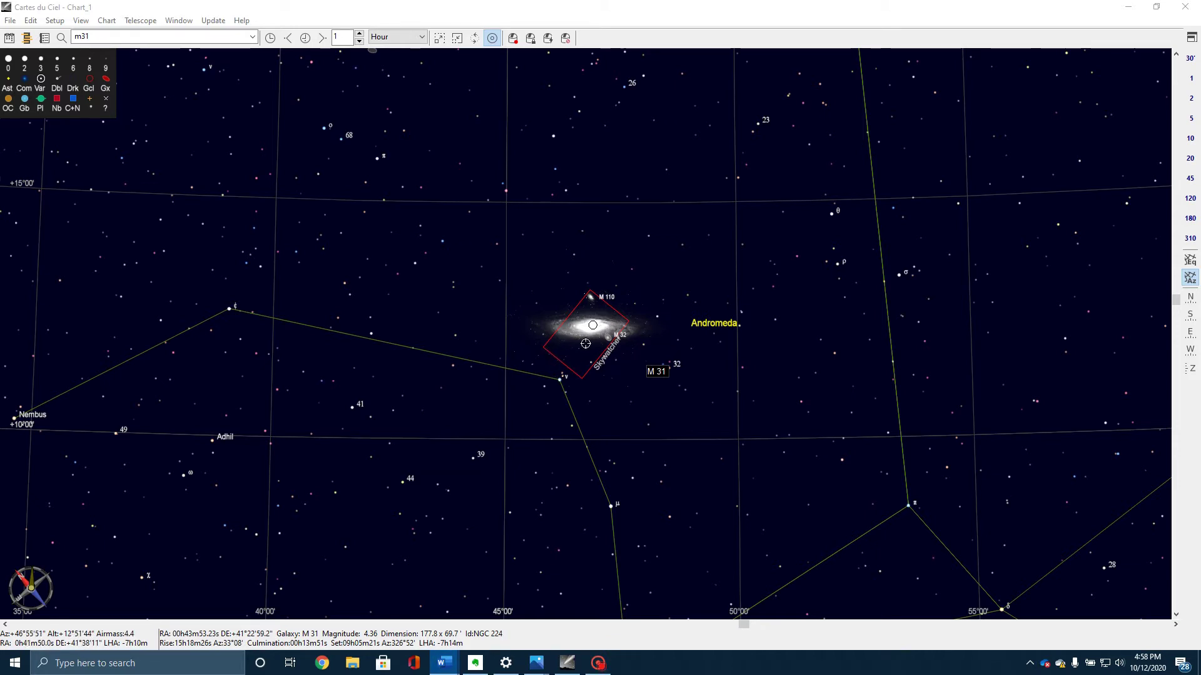
Search for m31 to centre the star chart on the Andromeda galaxy and its Skywatcher camera frame
scroll(562, 366, "up", 2)
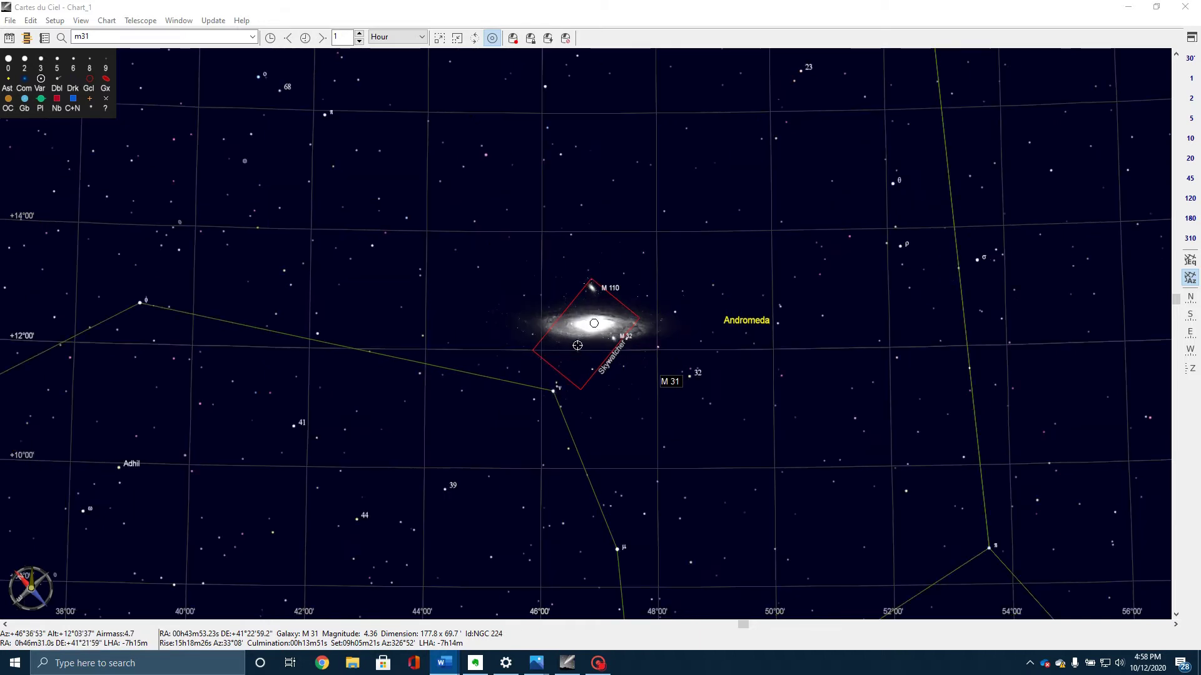
scroll(581, 343, "up", 3)
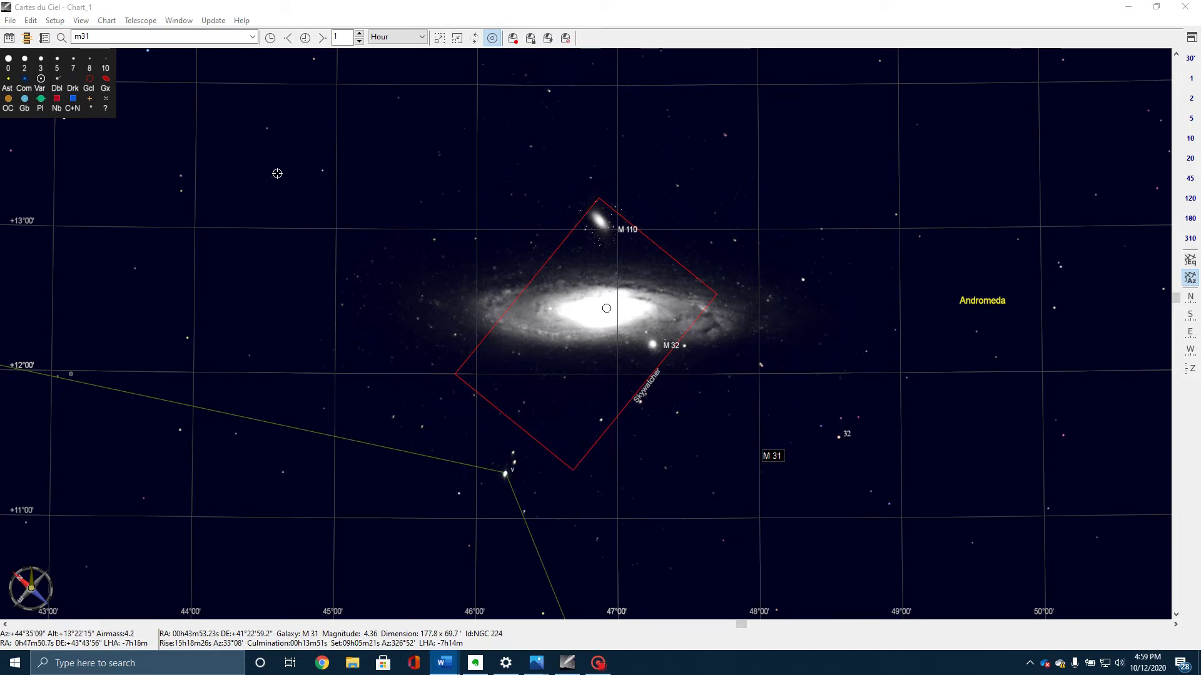
left_click(214, 36)
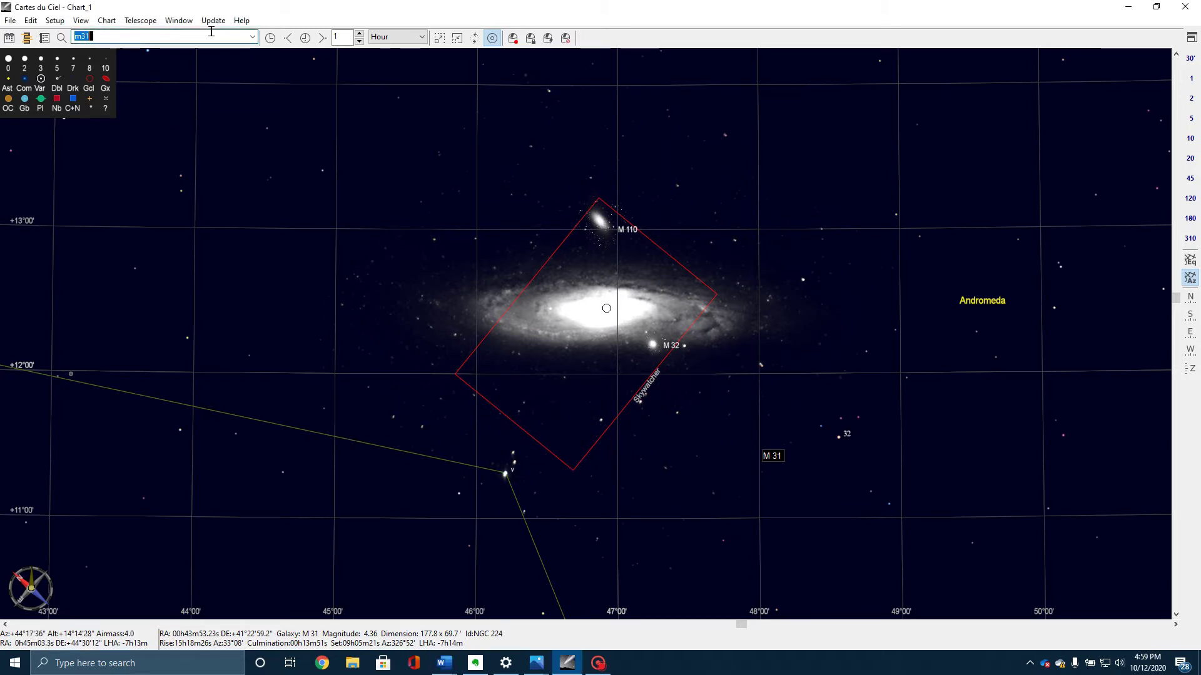
key("Return")
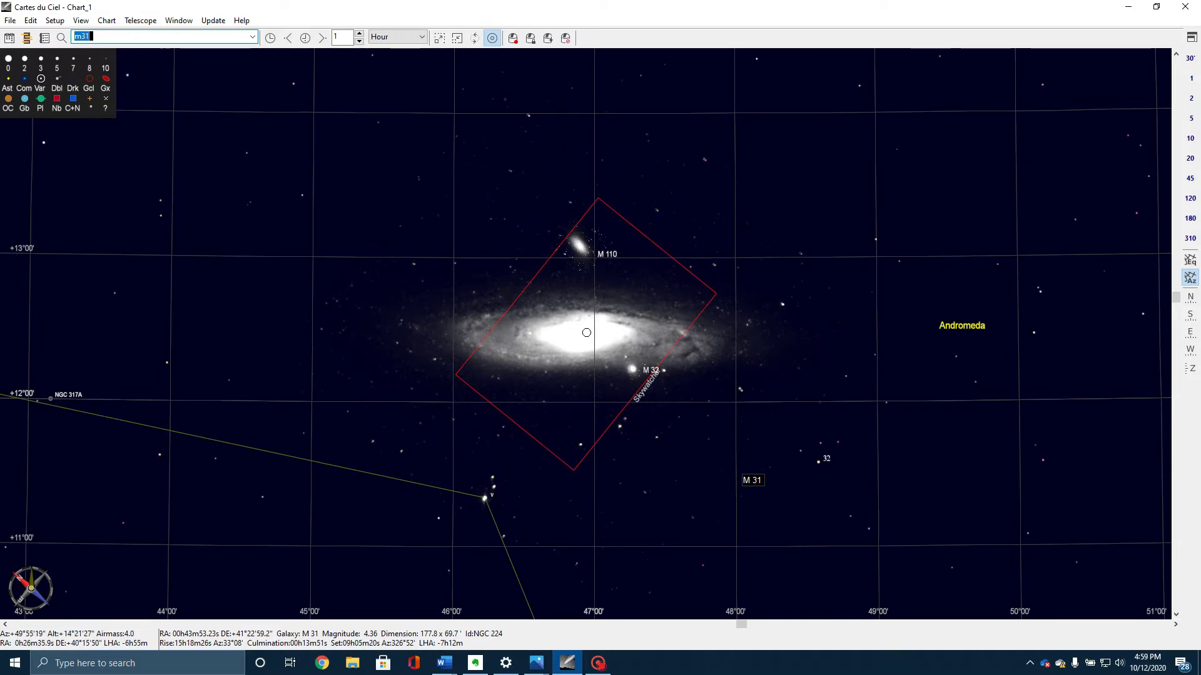
Switch to Photos to view Andromeda-02222020-Finished.png at full window size, and return to Cartes du Ciel
key("alt+Tab")
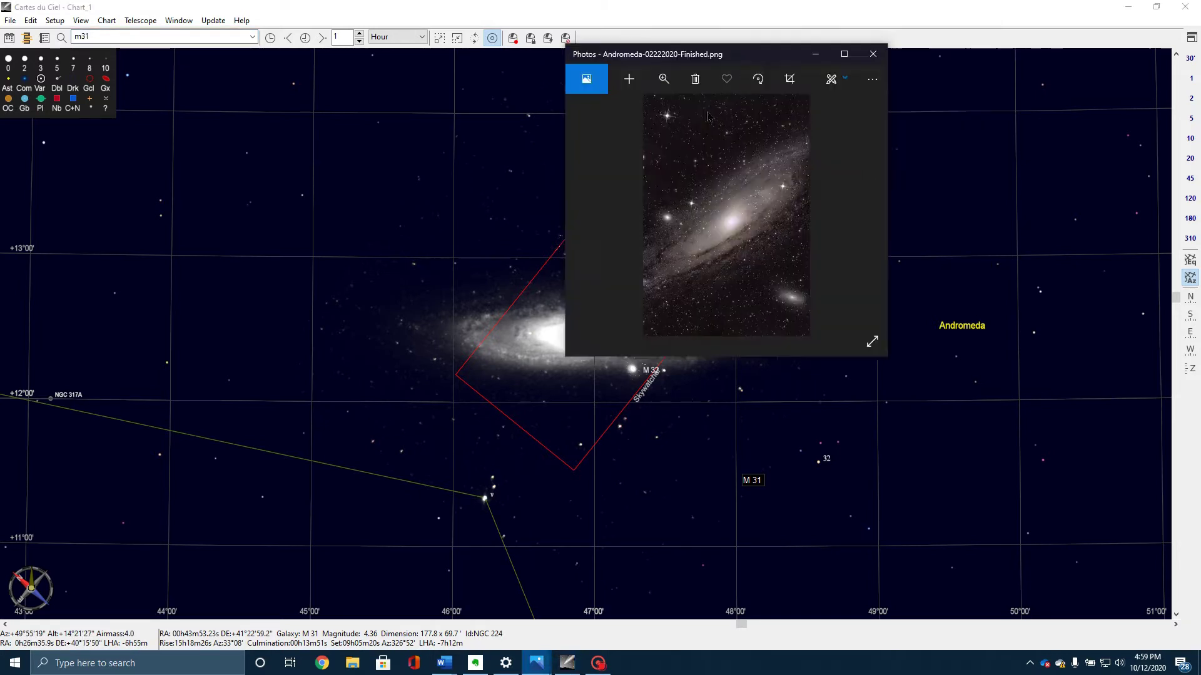
left_click(660, 63)
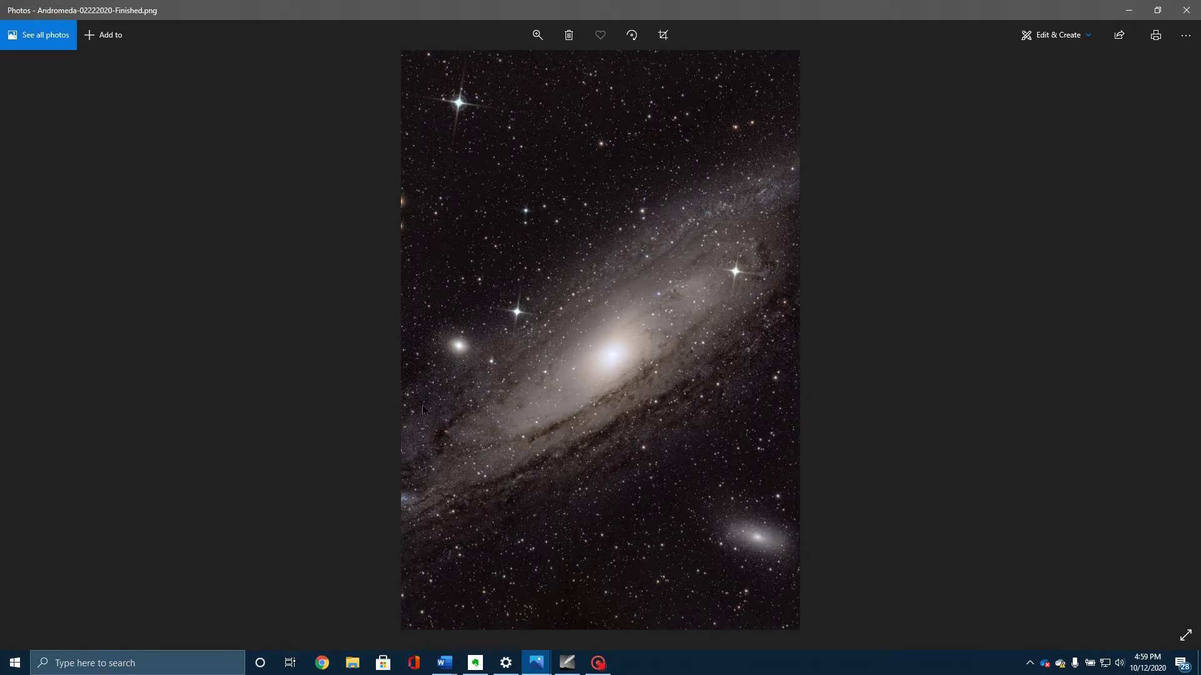
left_click(1129, 13)
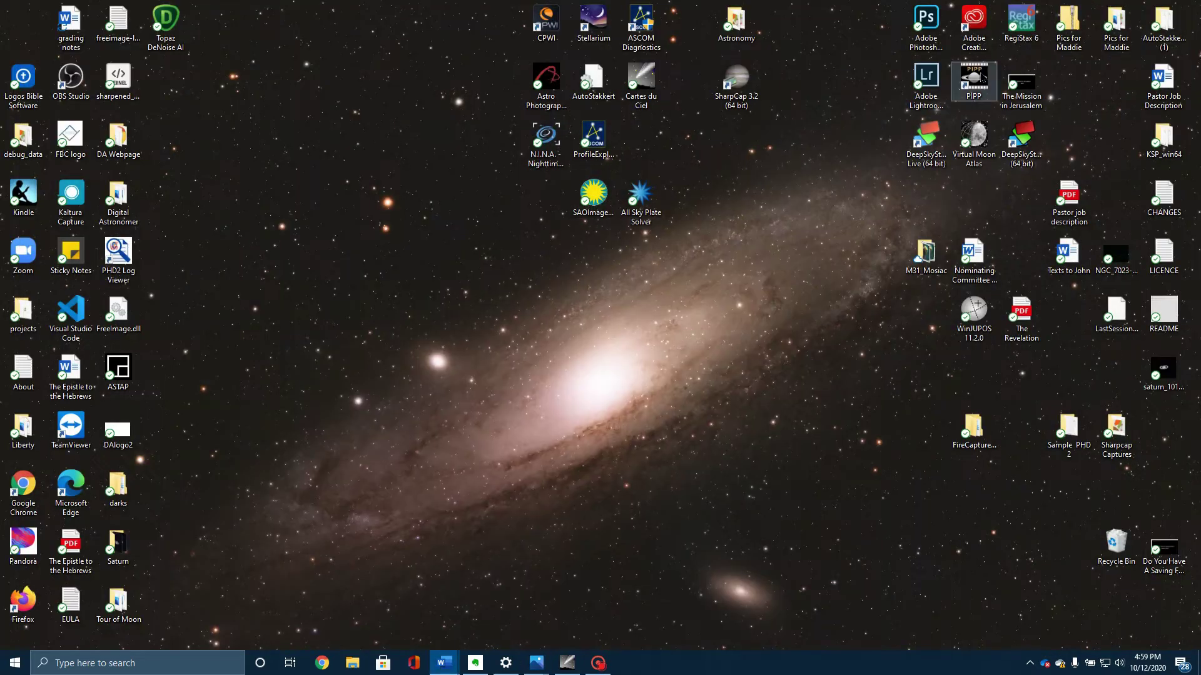
left_click(568, 662)
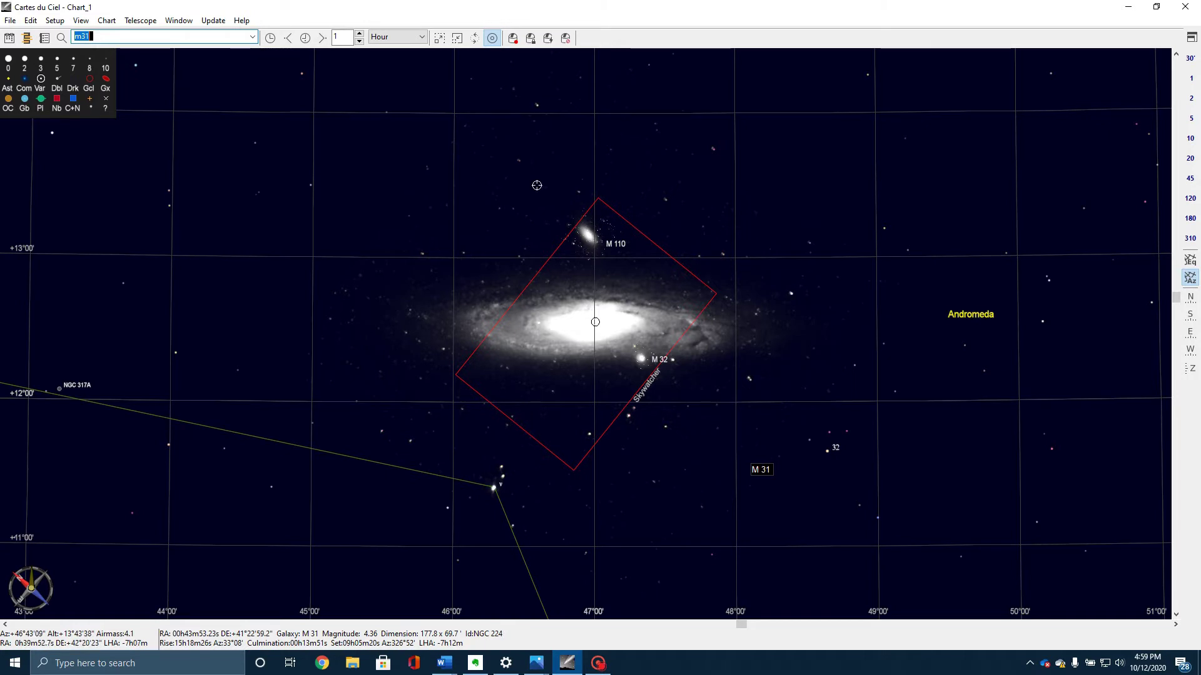
Open the Mosaic tool for the M 31 chart and set the mosaic size to 2 x 2
left_click(82, 22)
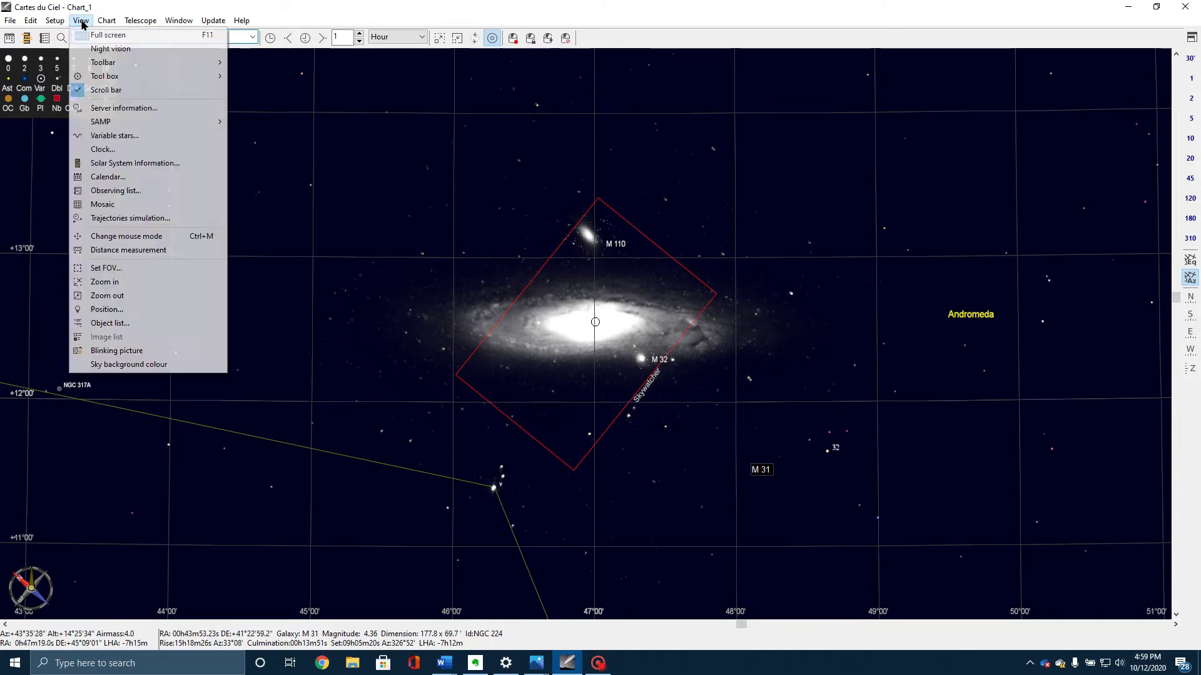
left_click(99, 205)
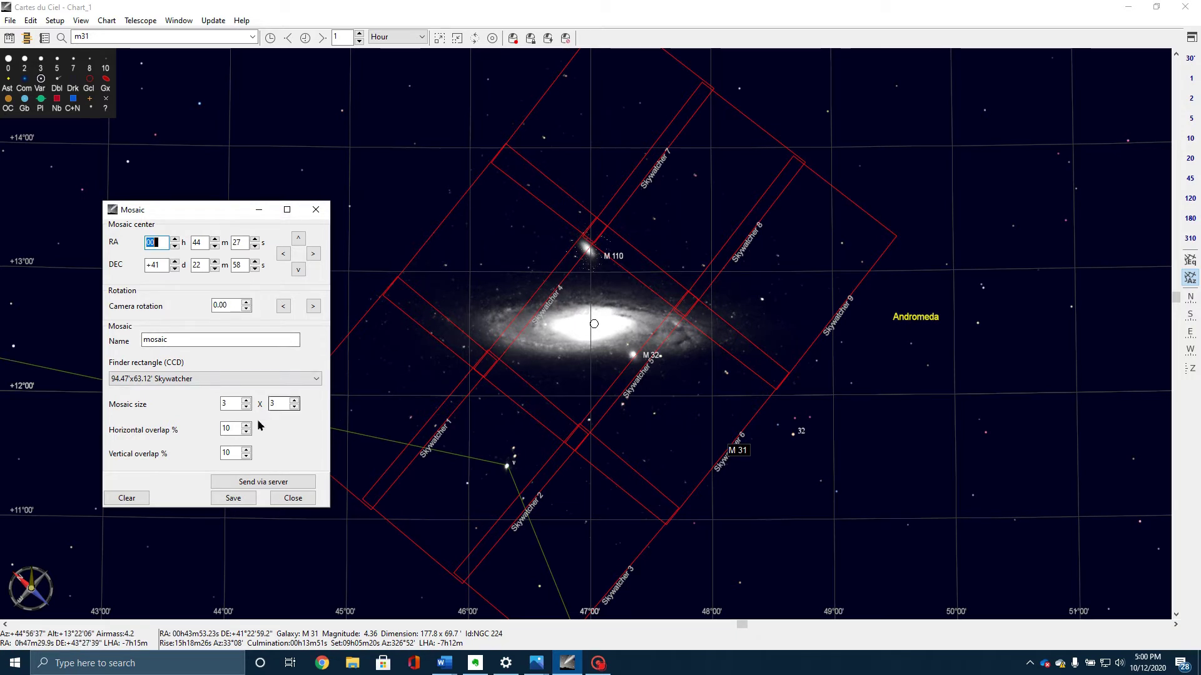
left_click(246, 407)
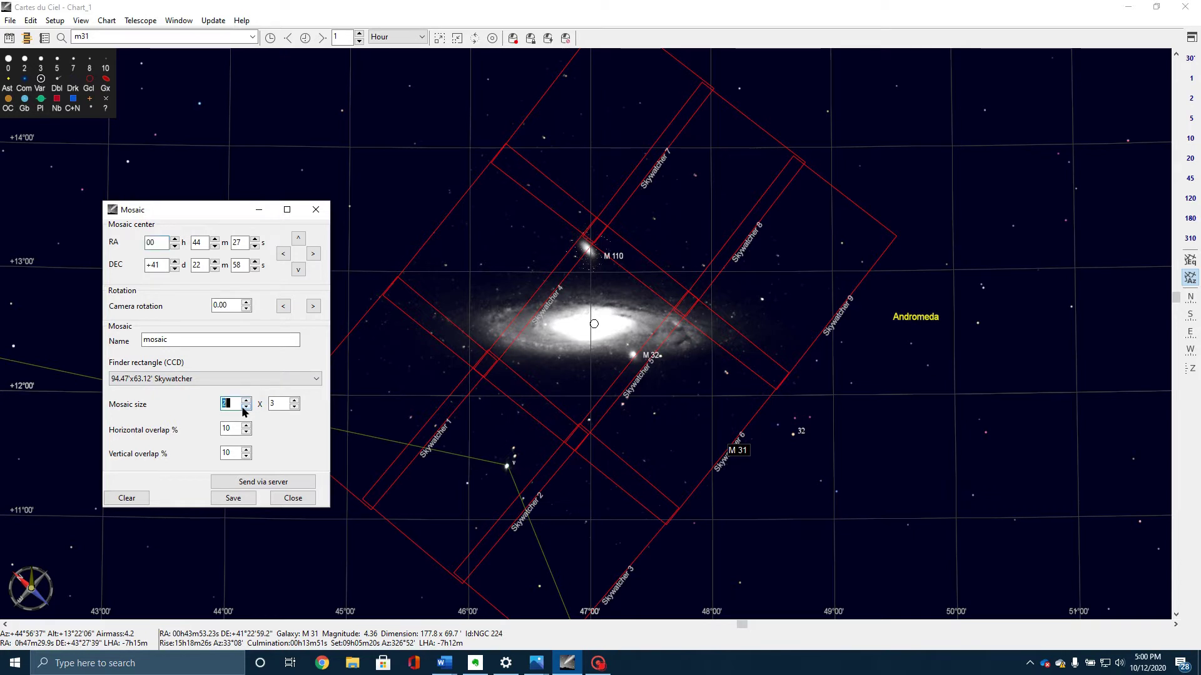
left_click(294, 407)
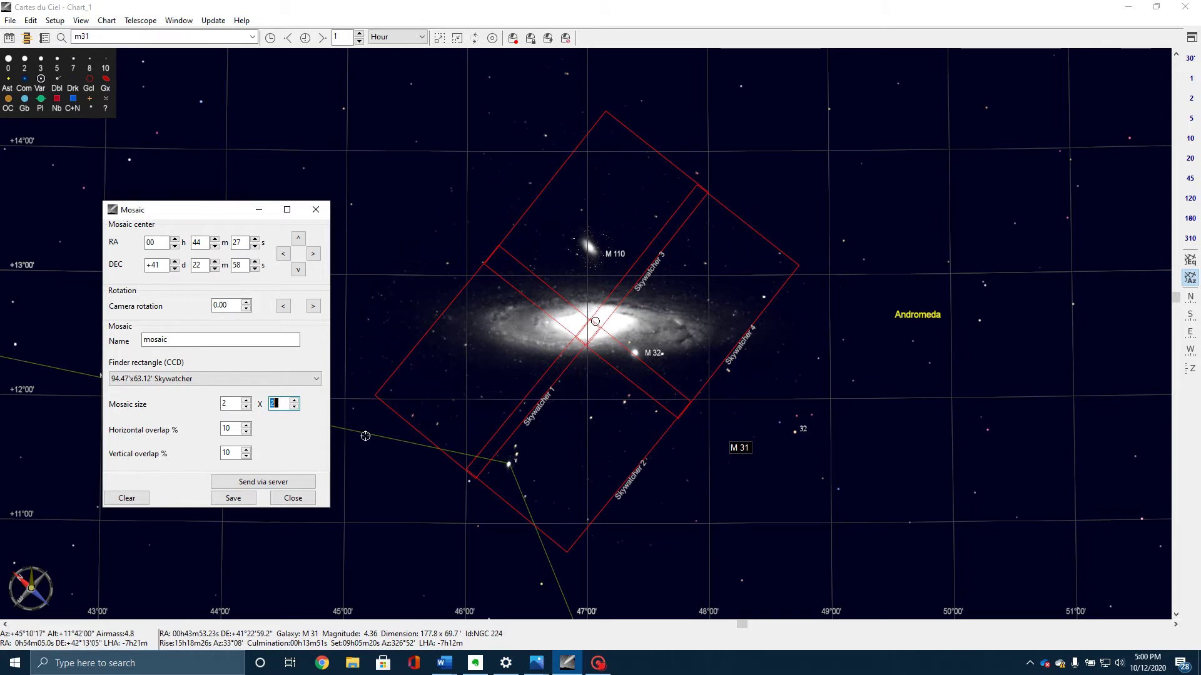
Set the mosaic's horizontal overlap to 20%
left_click(247, 427)
left_click(246, 426)
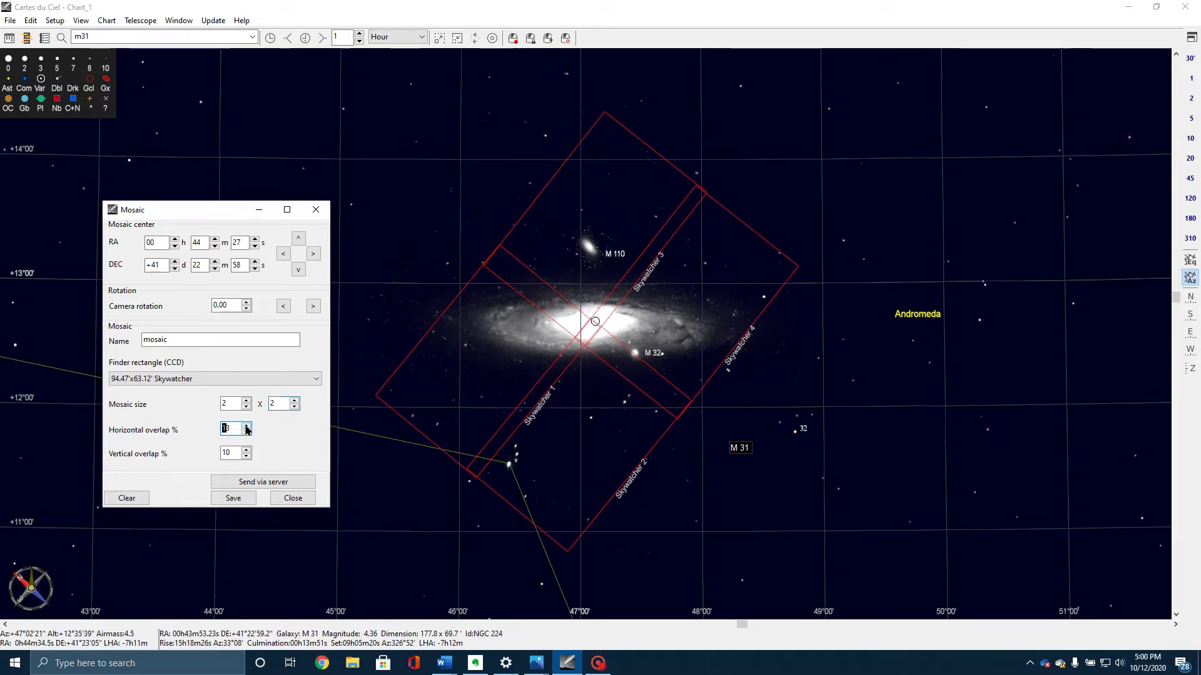
left_click(247, 426)
left_click(246, 427)
left_click(246, 427)
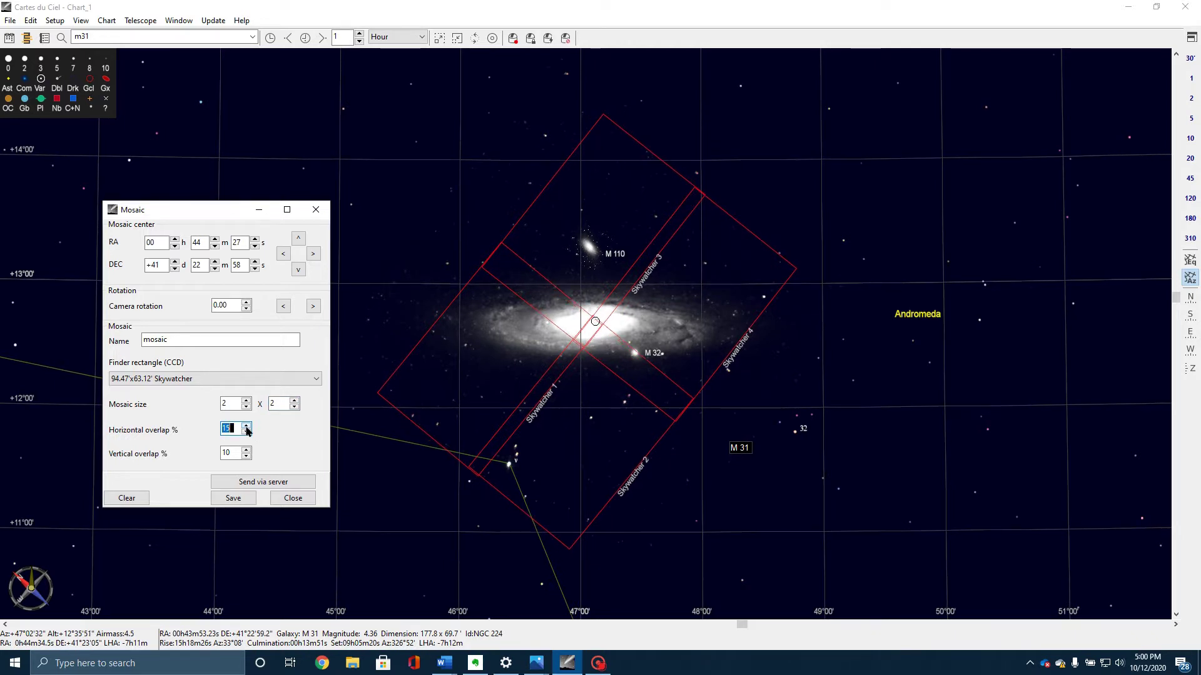
left_click(246, 427)
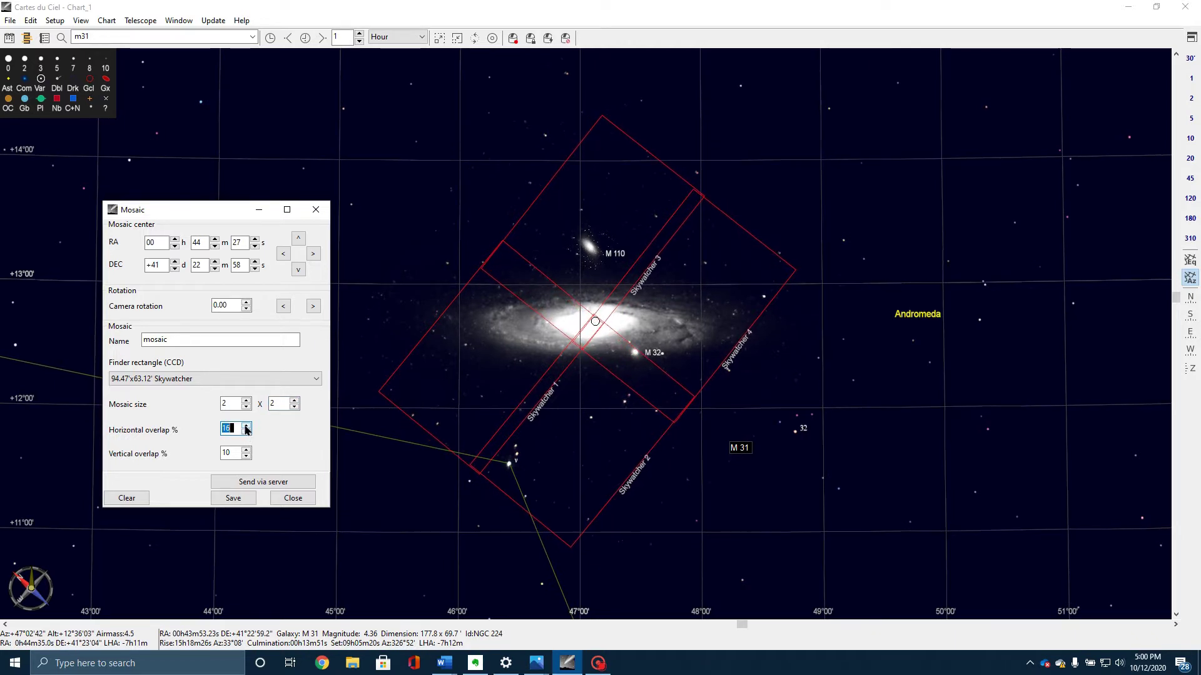
left_click(247, 427)
left_click(246, 426)
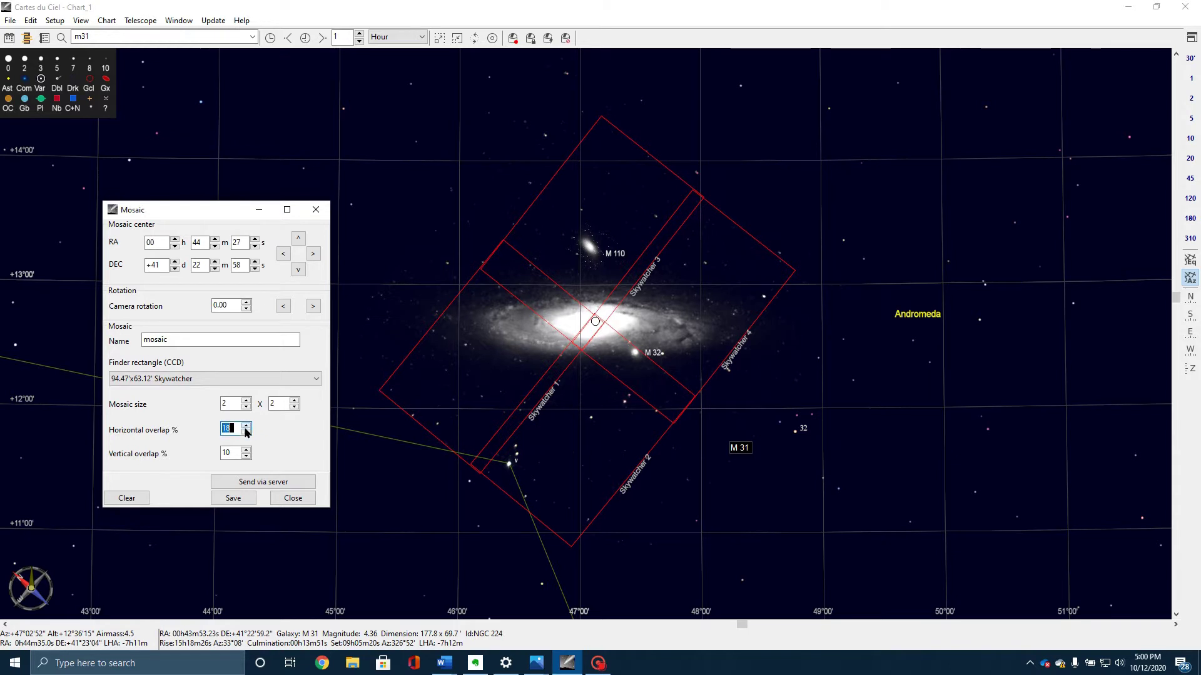
left_click(247, 427)
left_click(246, 426)
Set the mosaic's vertical overlap to 20%
left_click(245, 450)
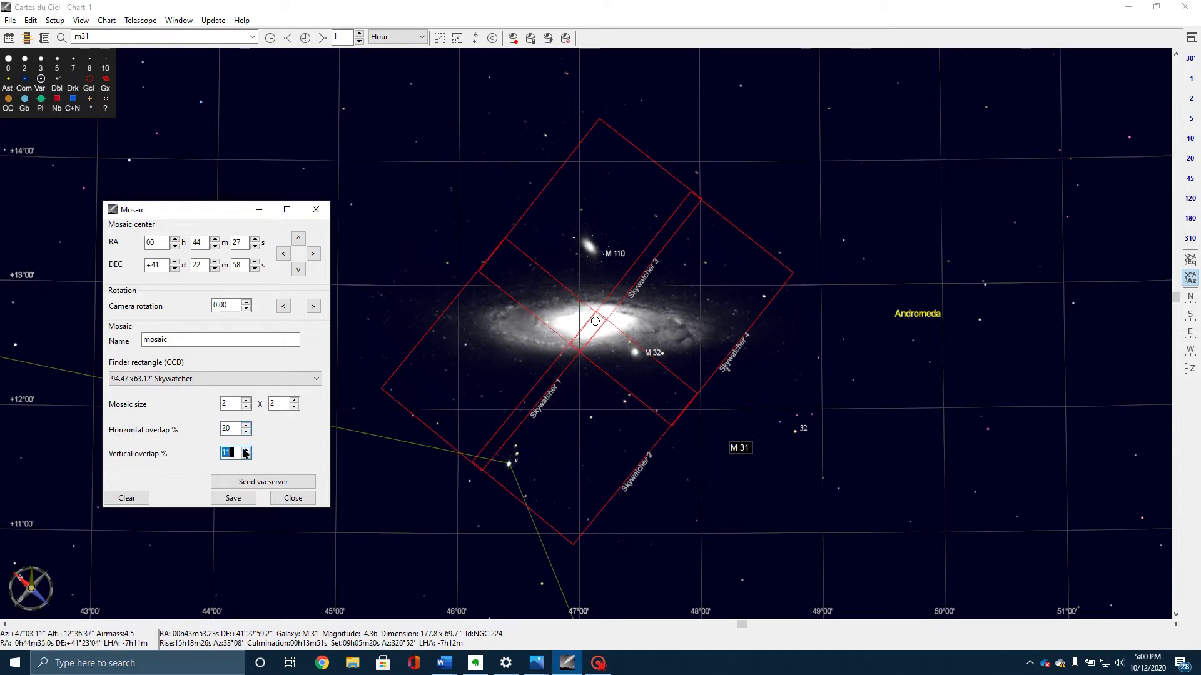
left_click(246, 449)
left_click(246, 450)
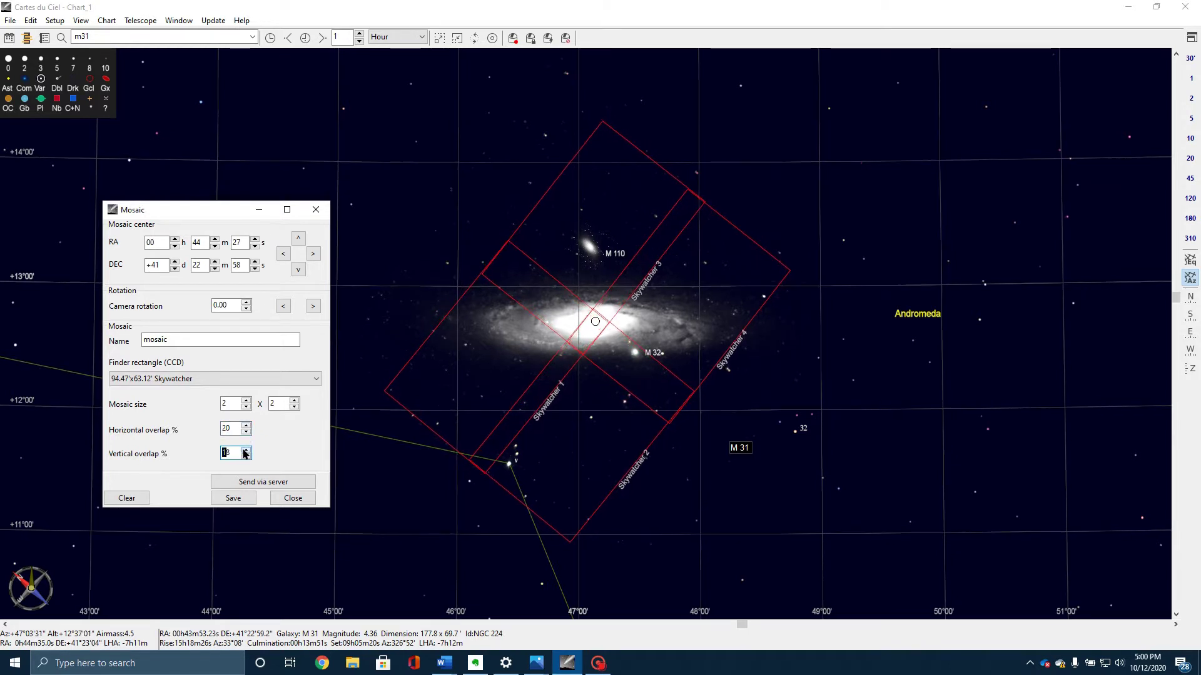
left_click(245, 449)
left_click(245, 450)
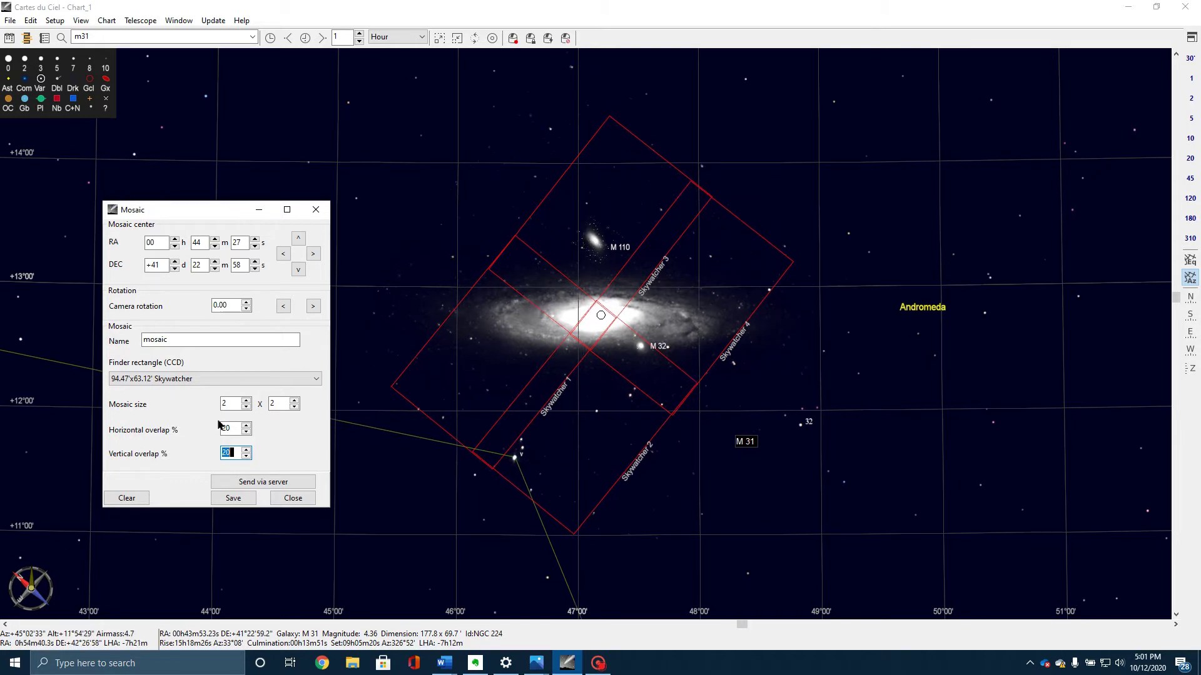
Try a 3 x 2 mosaic layout over M 31 and settle on a mosaic size of 2 x 3
left_click(245, 400)
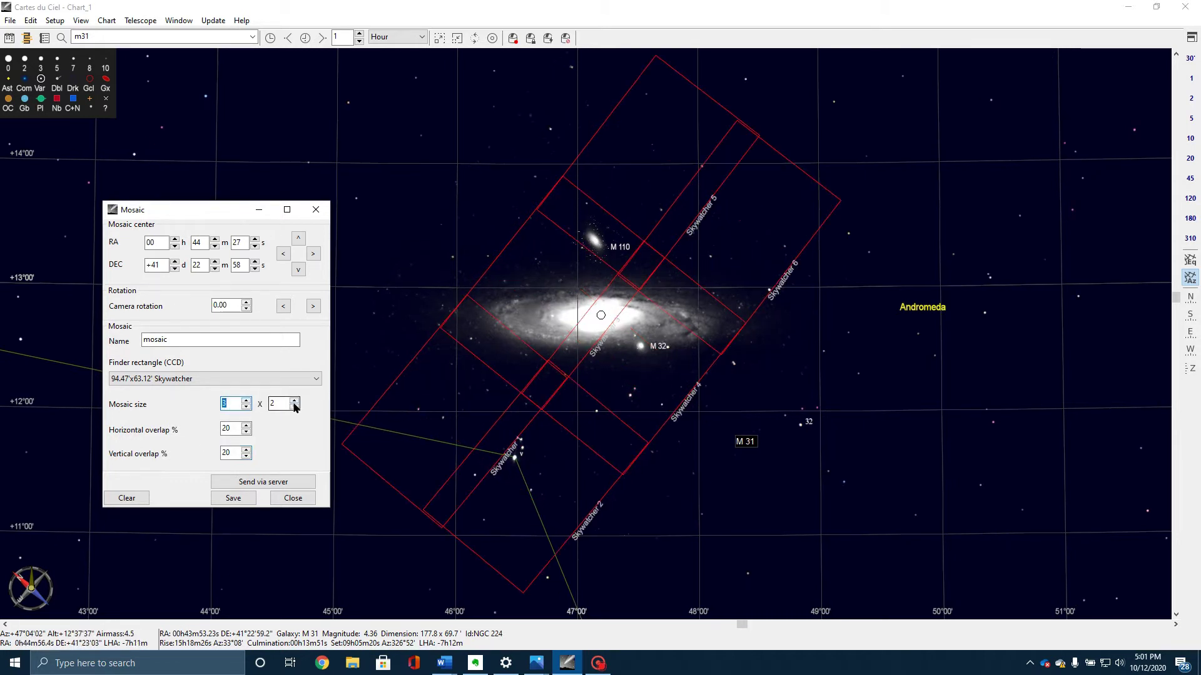
left_click(246, 407)
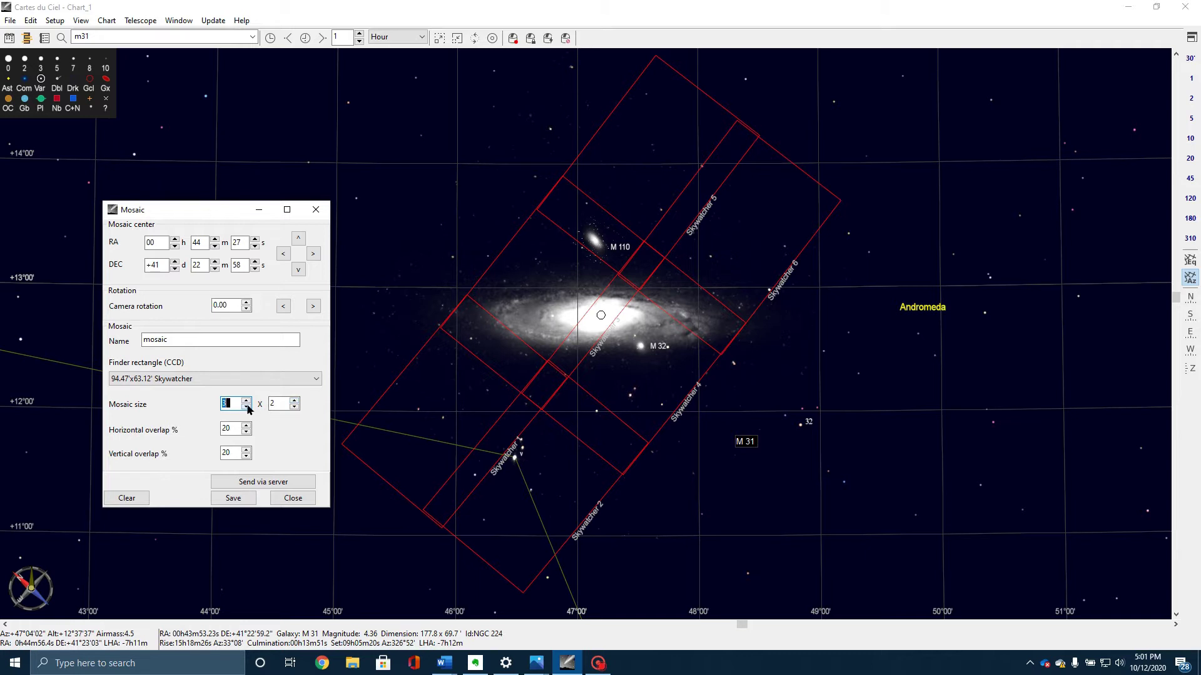
left_click(294, 400)
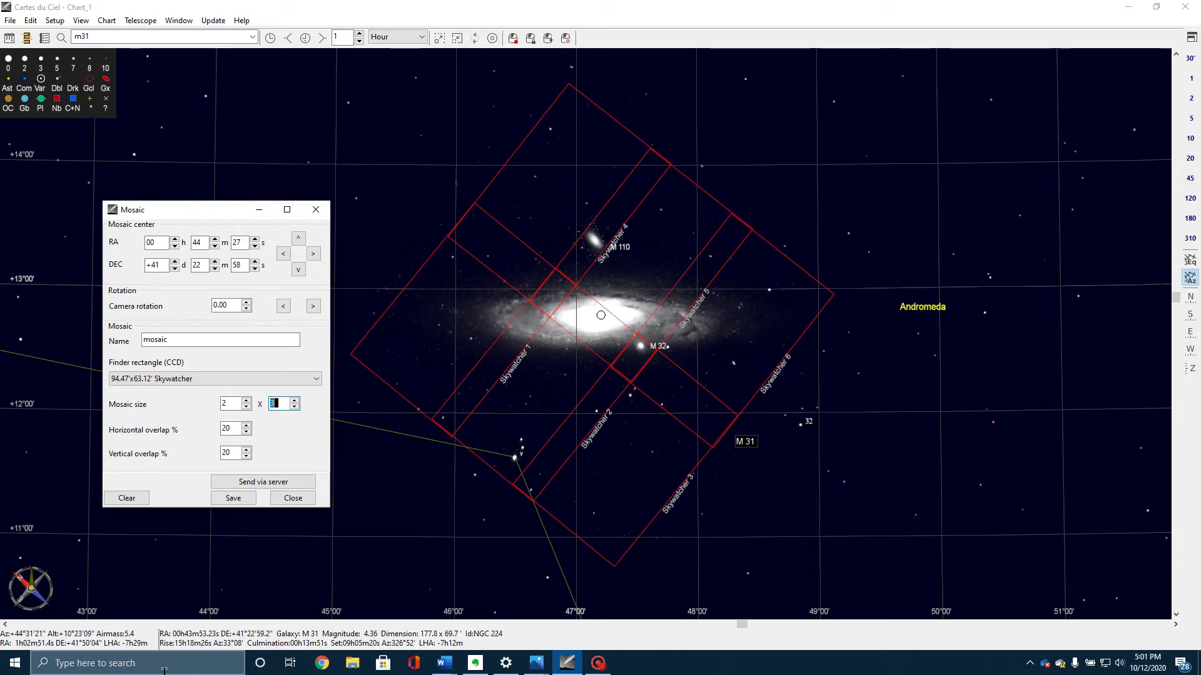
Launch APT from the Windows search and send the mosaic from Cartes du Ciel via the server
left_click(198, 671)
type("apt")
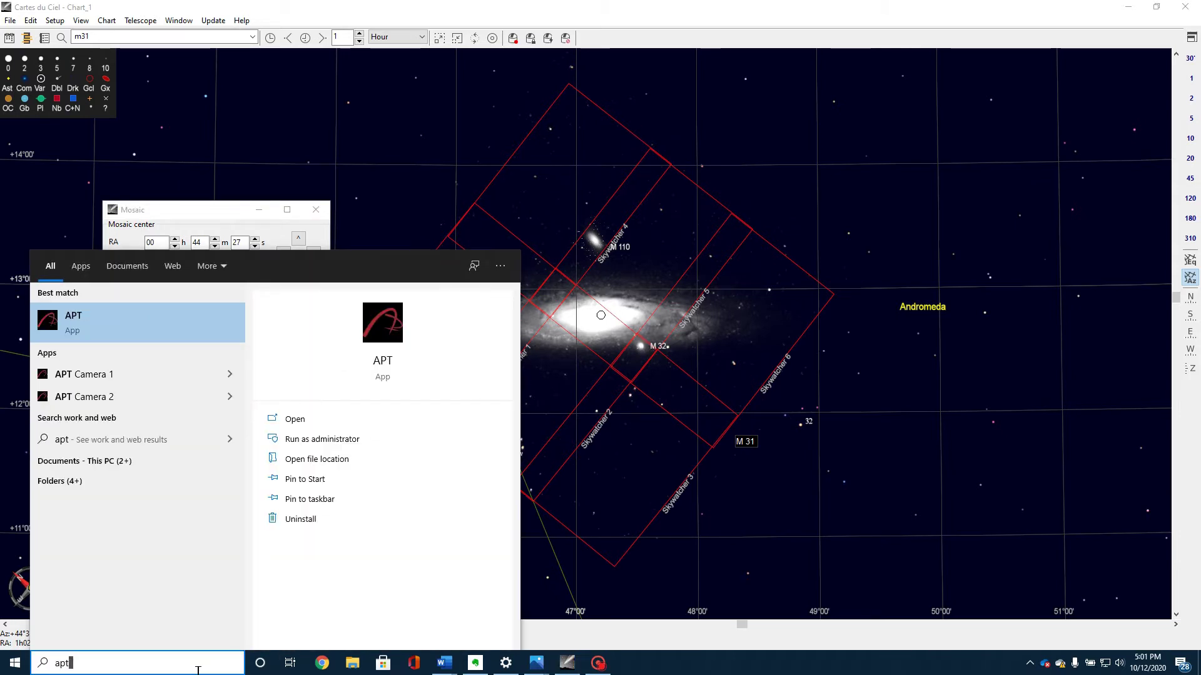
key("Return")
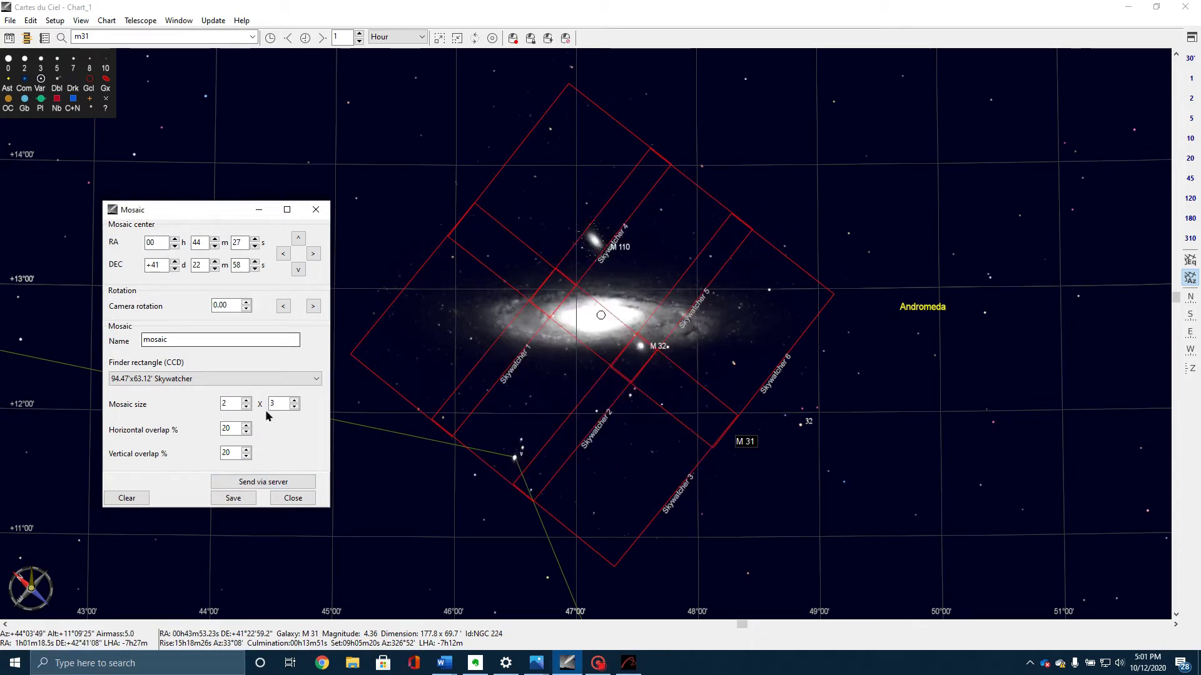
left_click(267, 484)
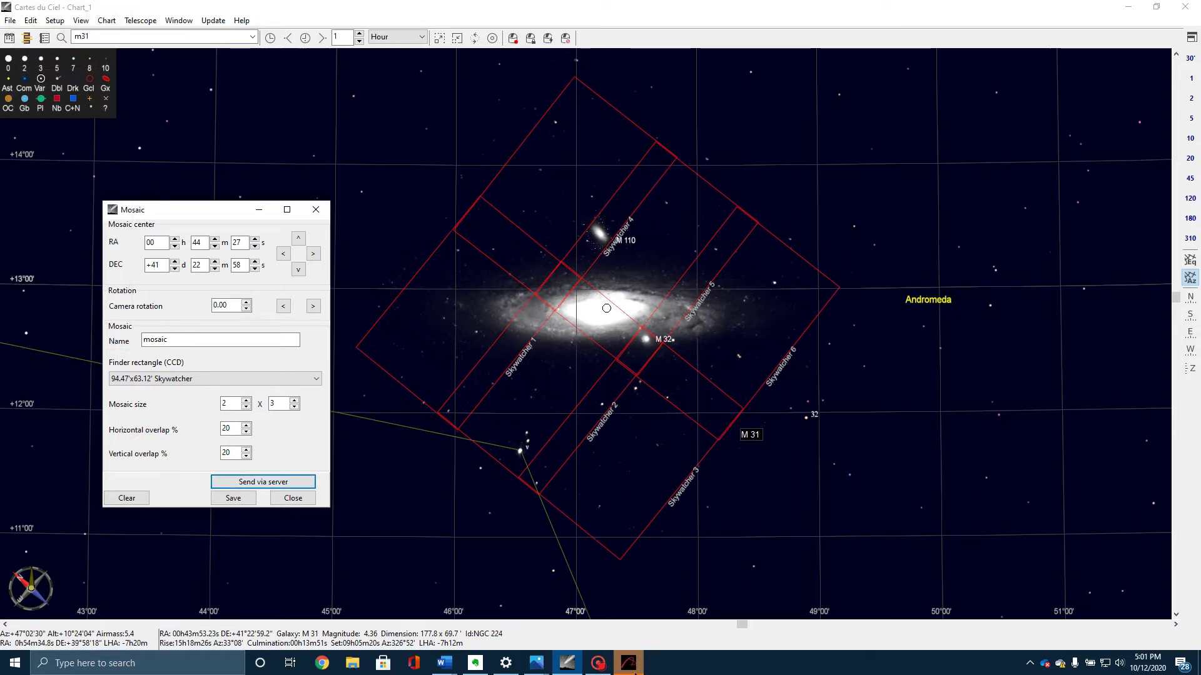
Switch to APT and show the ToDo list in the Objects Browser
left_click(629, 664)
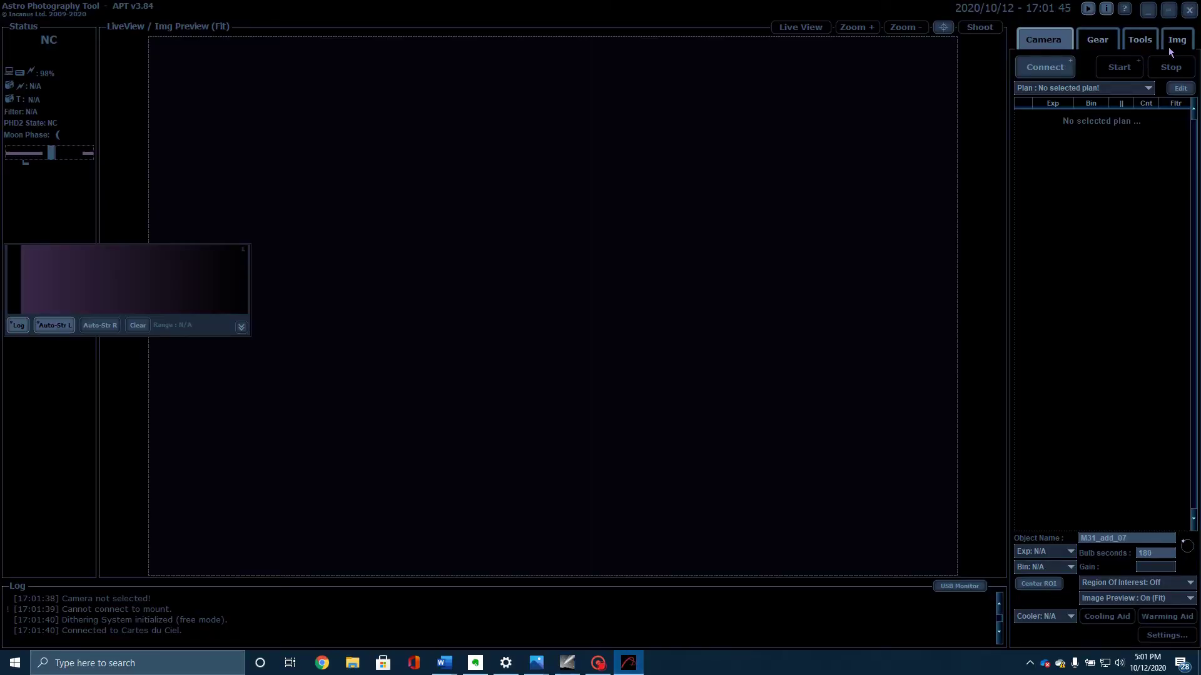
left_click(1104, 42)
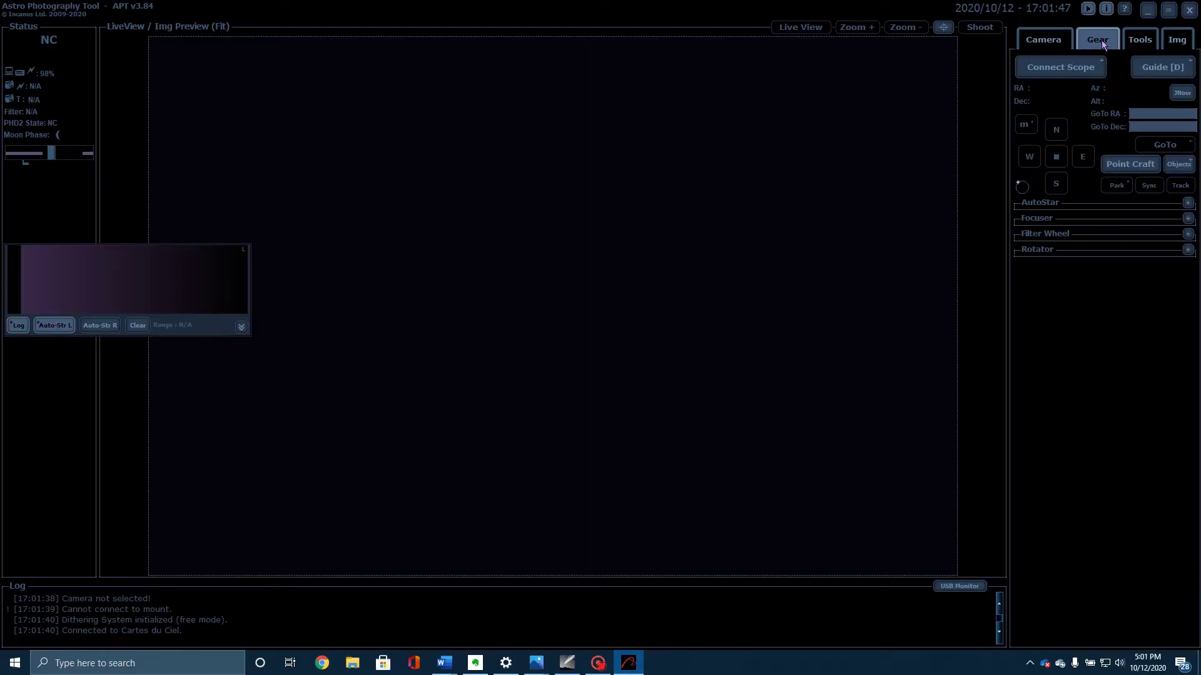
left_click(1180, 166)
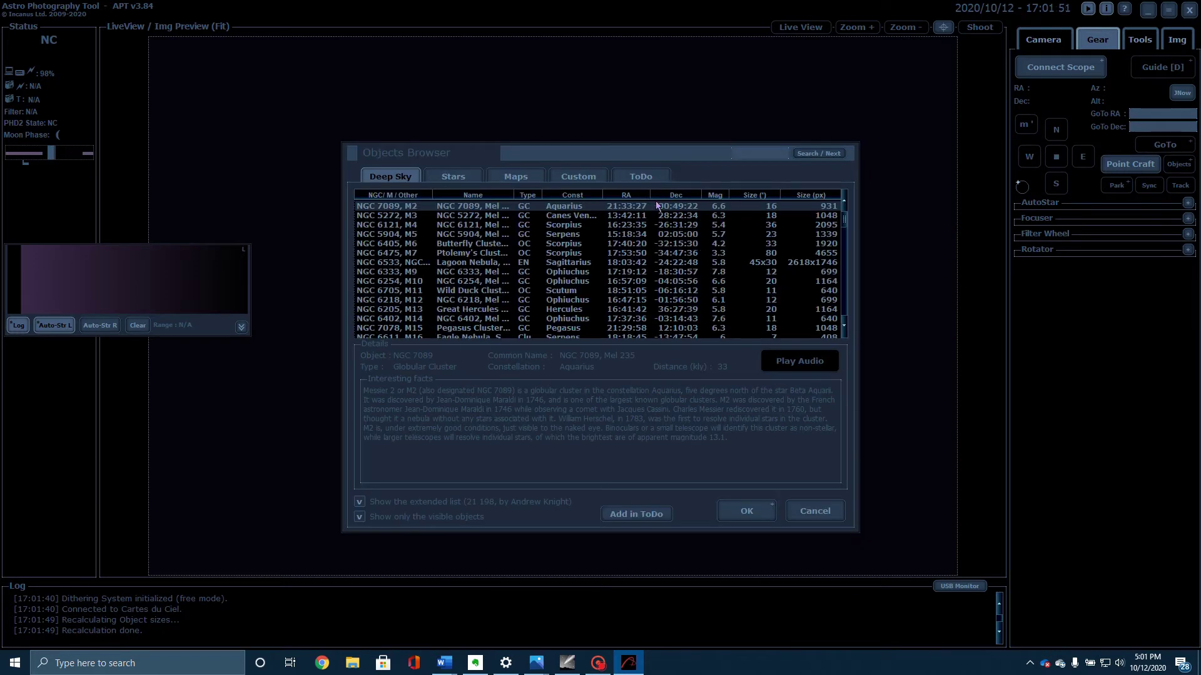
left_click(647, 180)
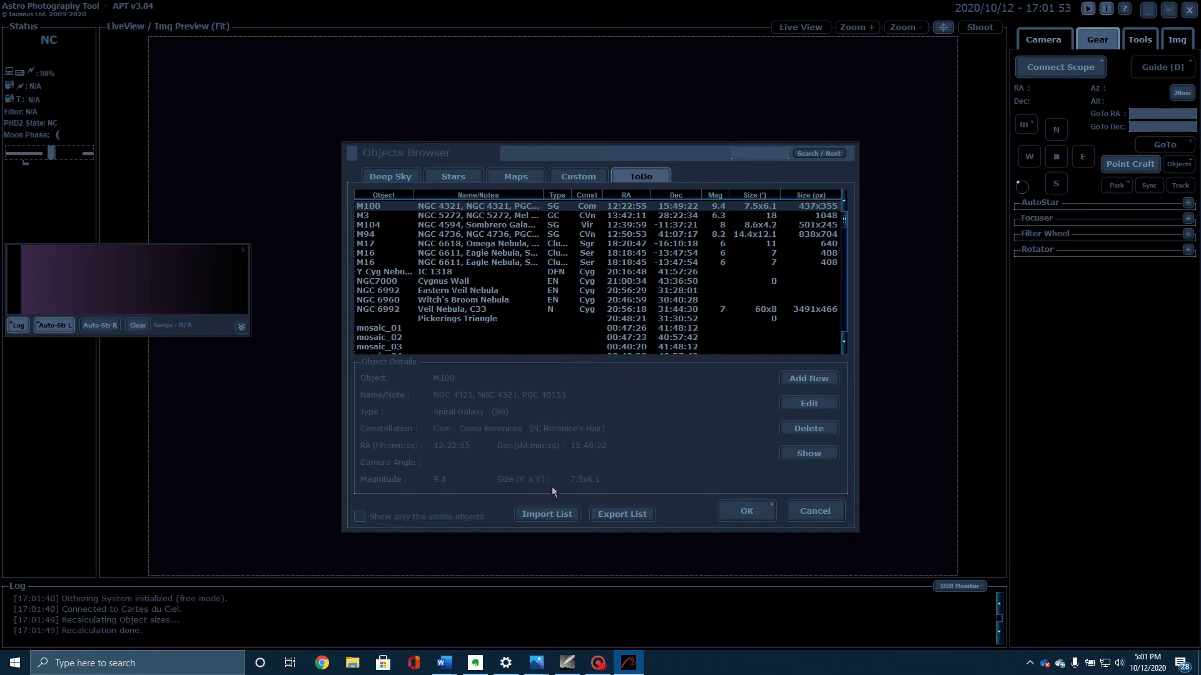
Check the import formats offered for the ToDo list, cancel without importing, and review the mosaic and M31 entries
left_click(553, 517)
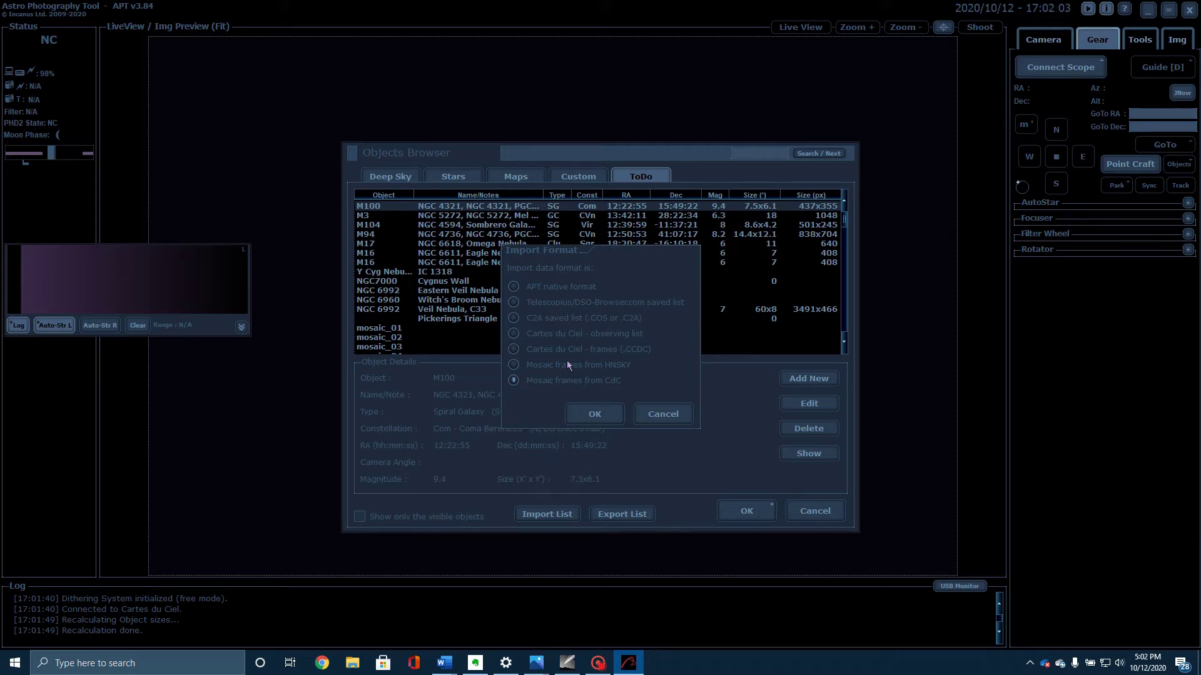
left_click(683, 413)
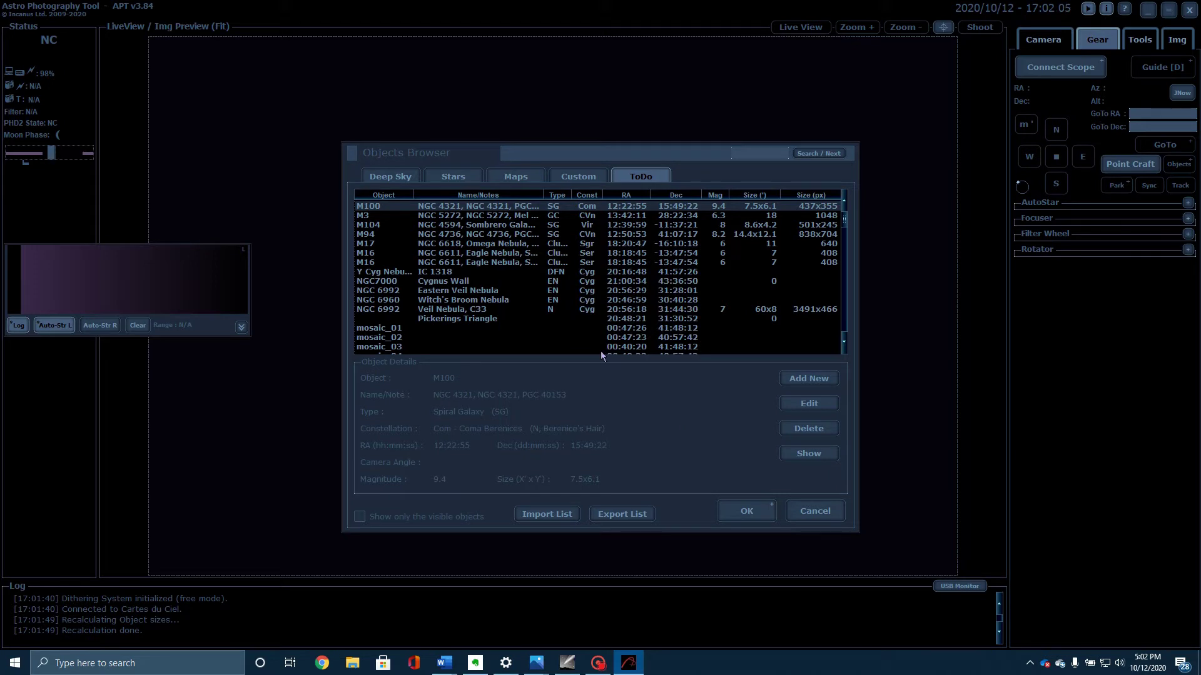
scroll(579, 313, "down", 3)
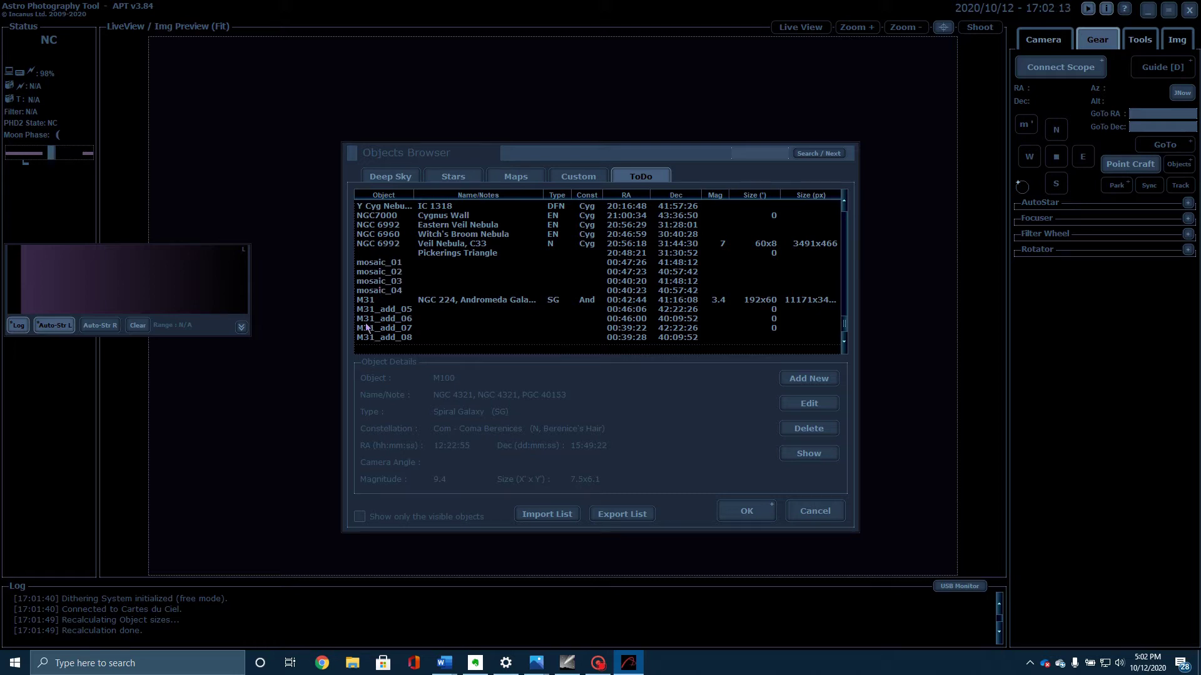
Check the mosaic frames in Cartes du Ciel, and return to APT to inspect the details of mosaic_01, mosaic_02 and mosaic_03
left_click(566, 662)
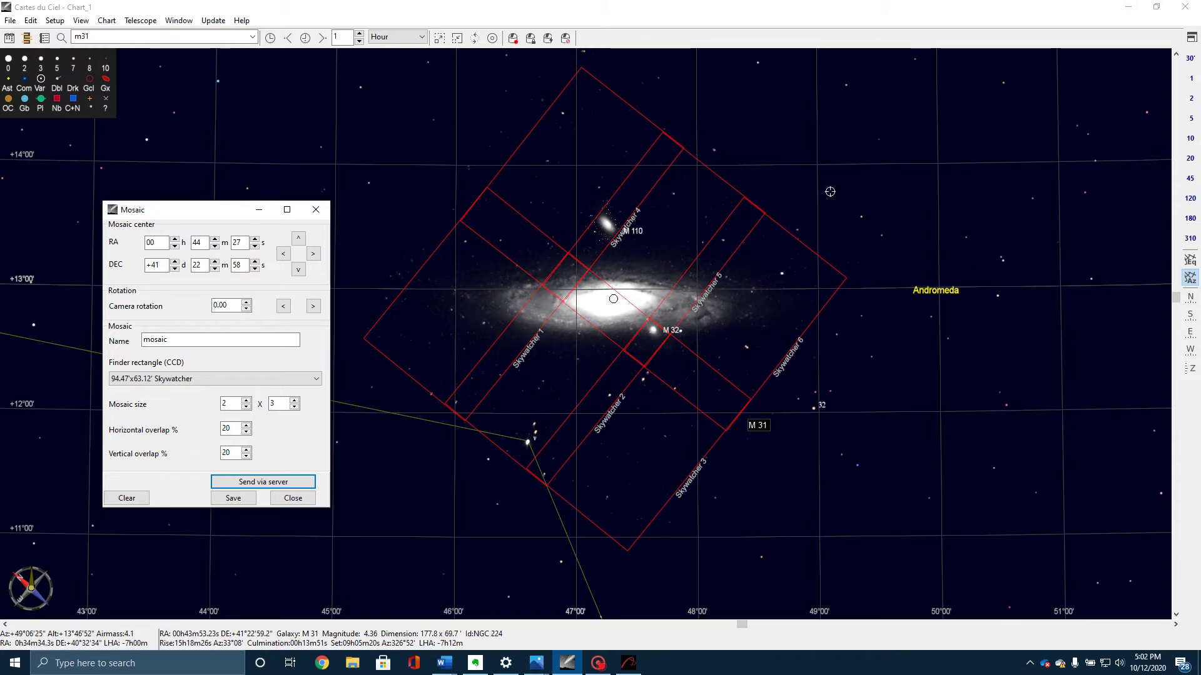
left_click(1129, 8)
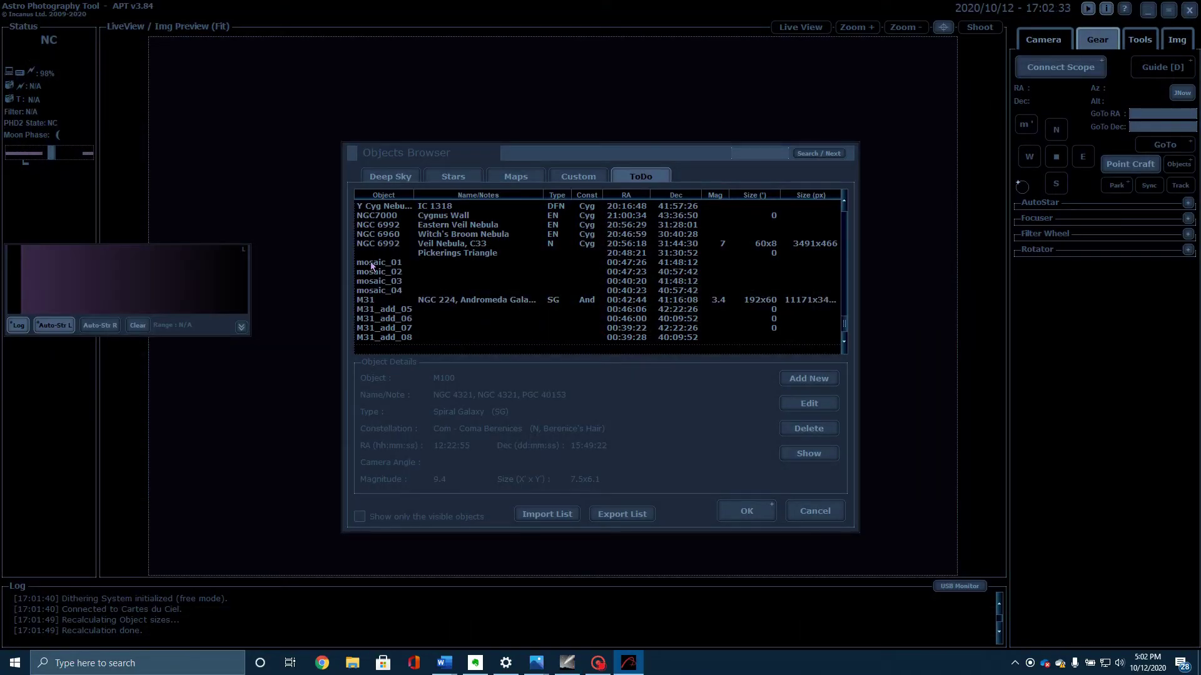
left_click(372, 263)
left_click(372, 273)
left_click(373, 282)
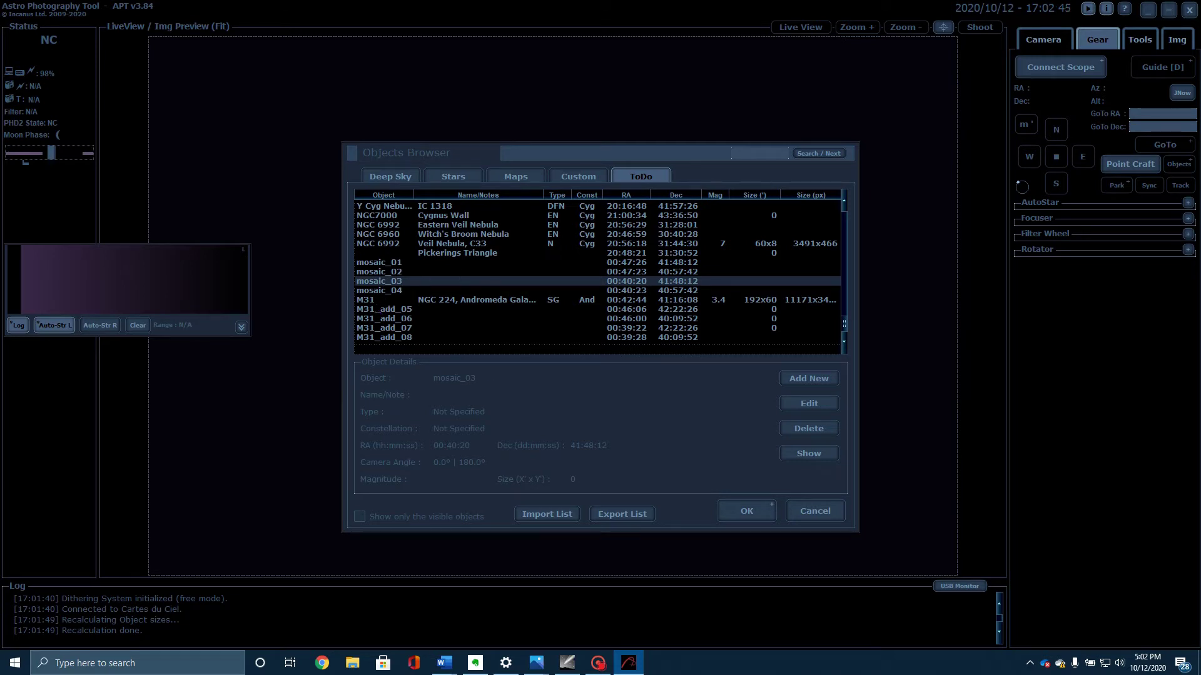
Switch to the Photos window and view the stacked M31 image, m31_10092020_APP_stack_5.png
key("alt+Tab")
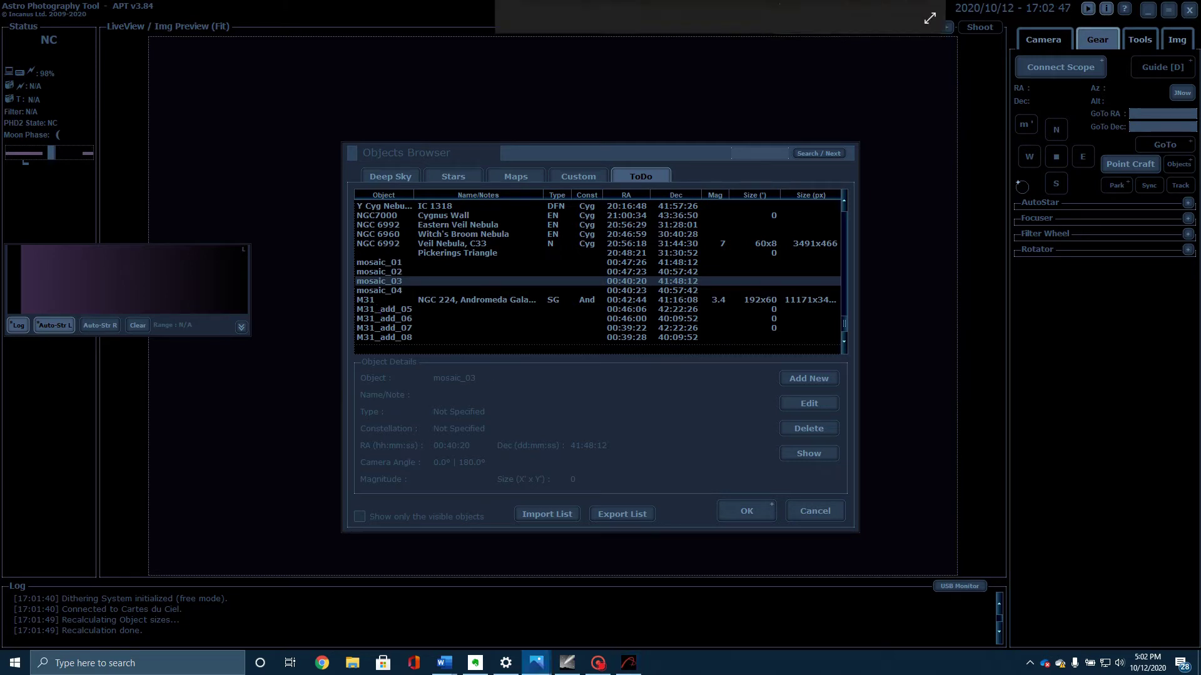
left_click(728, 80)
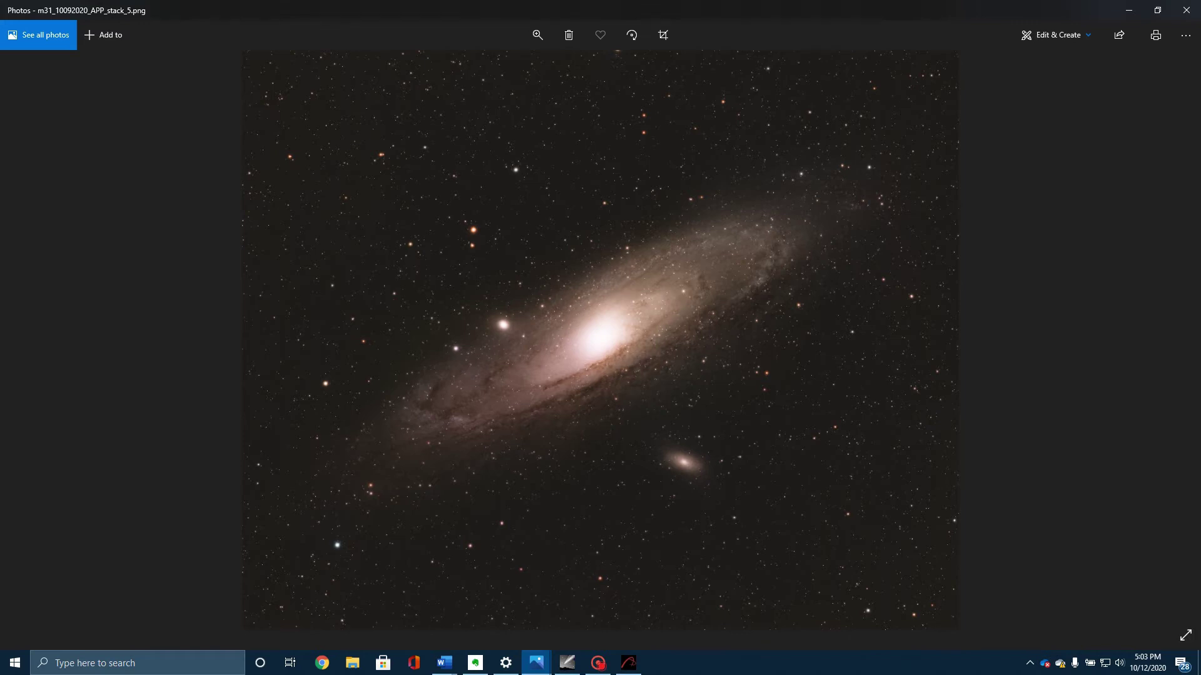
key("F10")
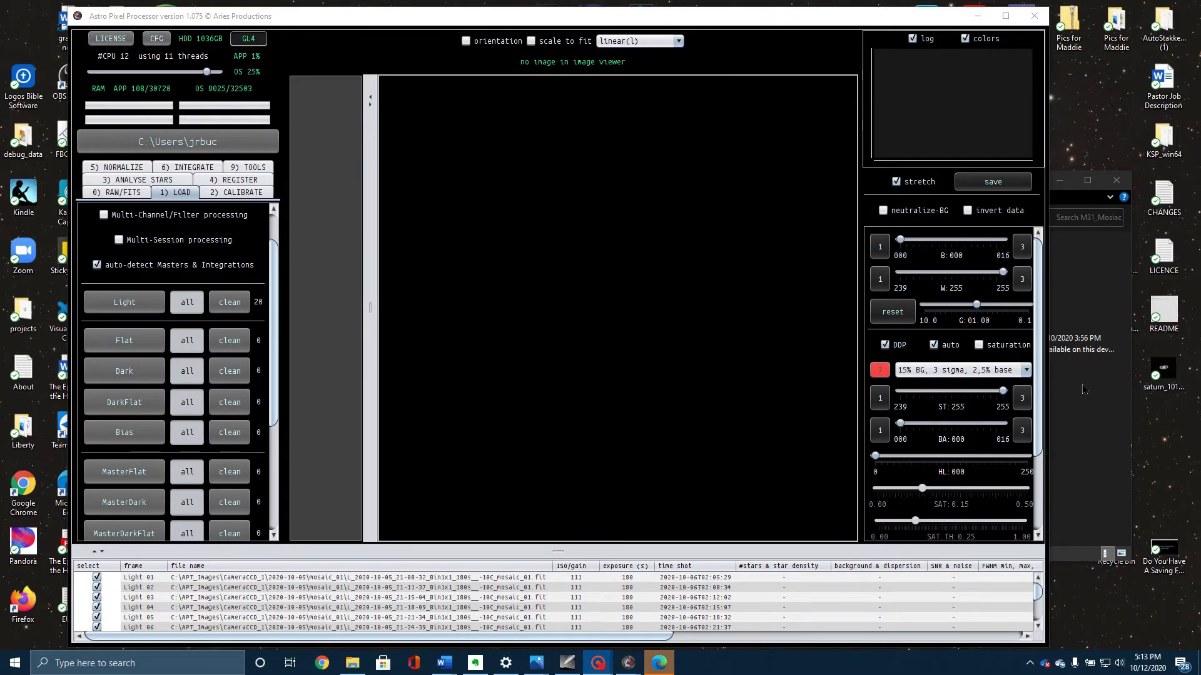
Bring the M31_Mosiac folder window forward, reposition it, and minimize Astro Pixel Processor behind it
left_click(1074, 261)
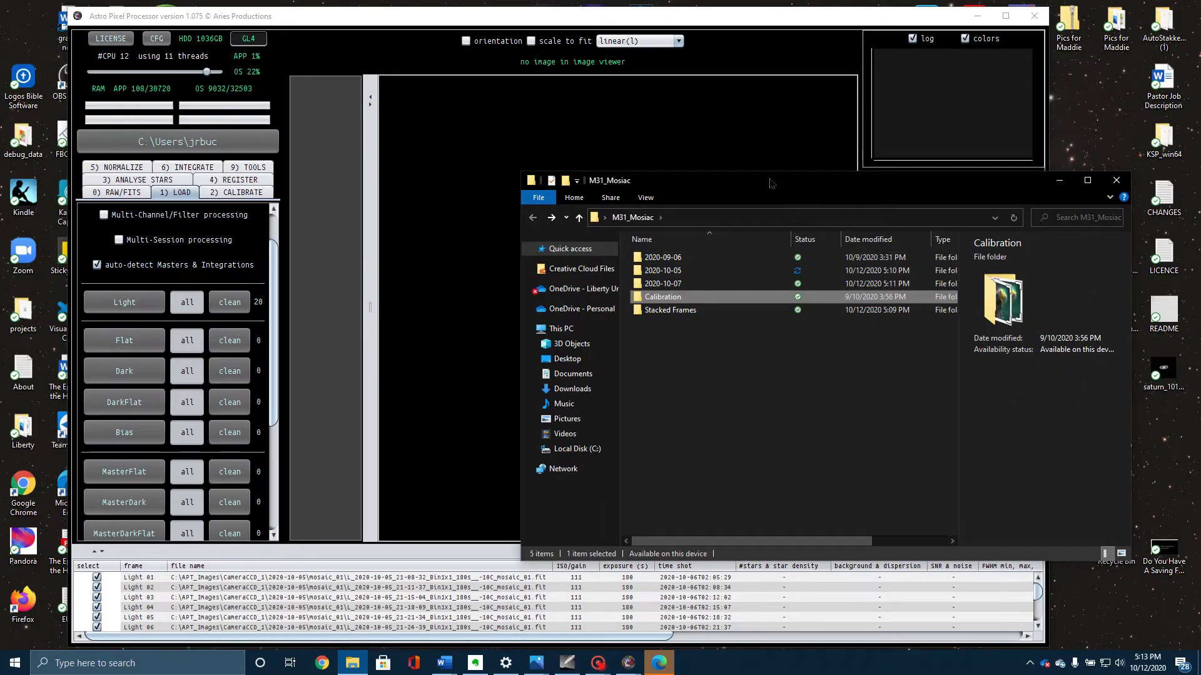
left_click_drag(738, 184, 546, 44)
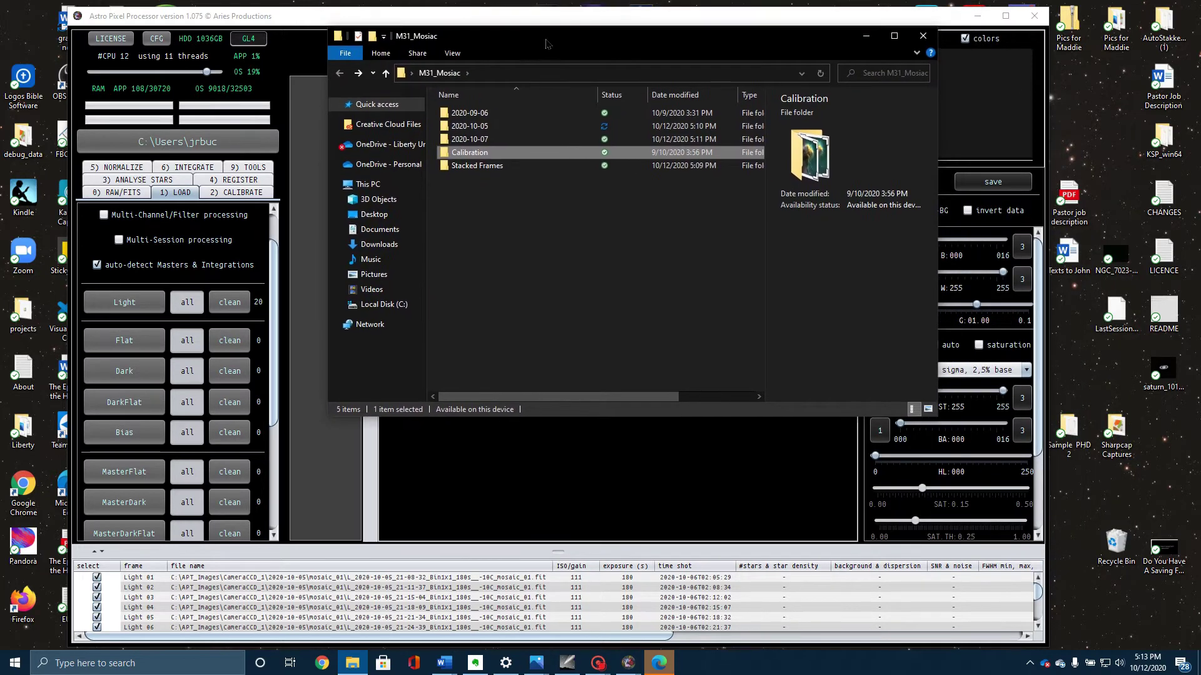
left_click(931, 419)
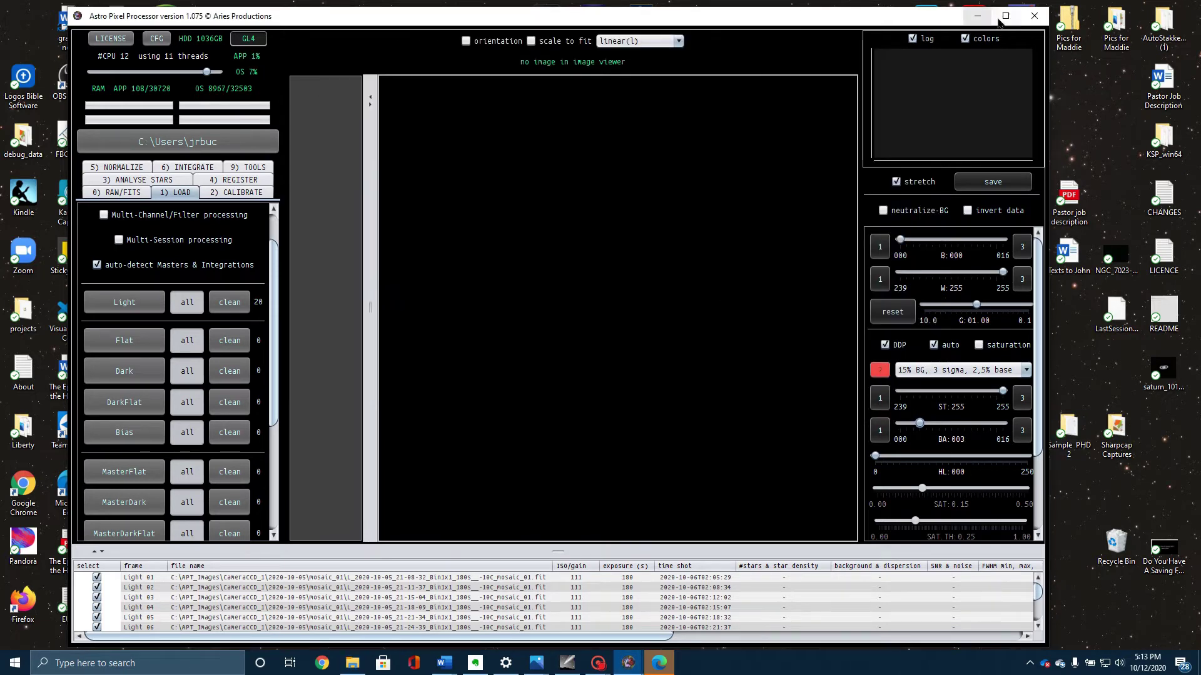
left_click(977, 15)
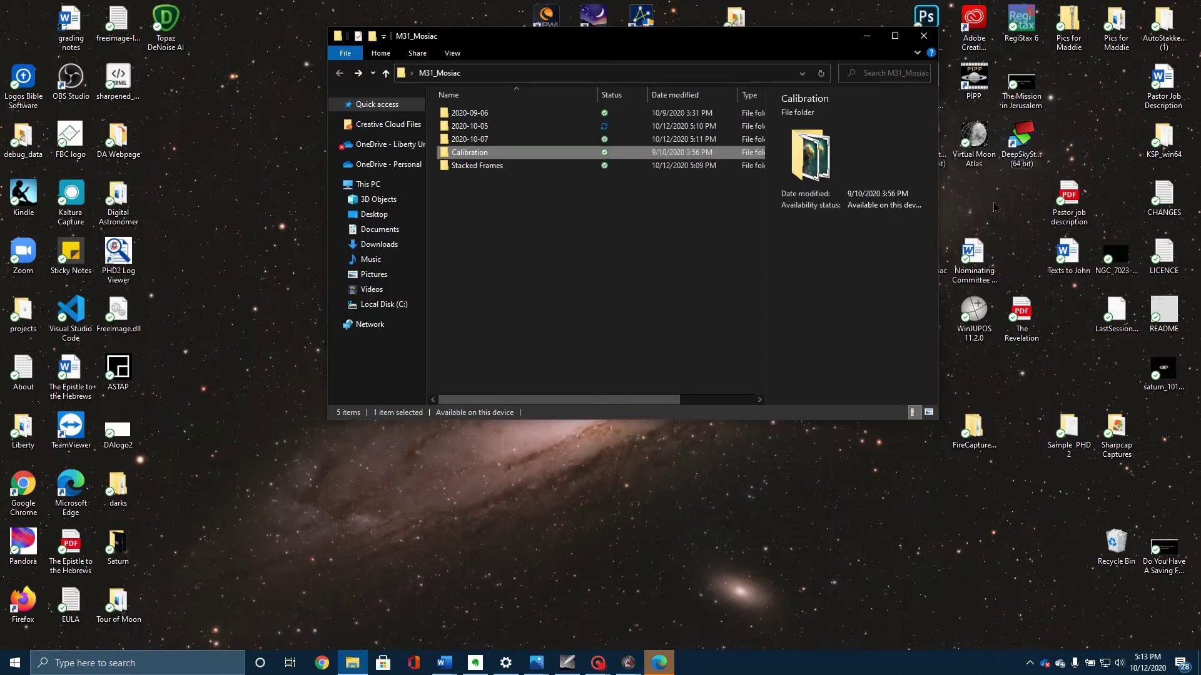
Look through the panel subfolders of 2020-09-06, 2020-10-05 and 2020-10-07, returning to the M31_Mosiac folder
double_click(485, 115)
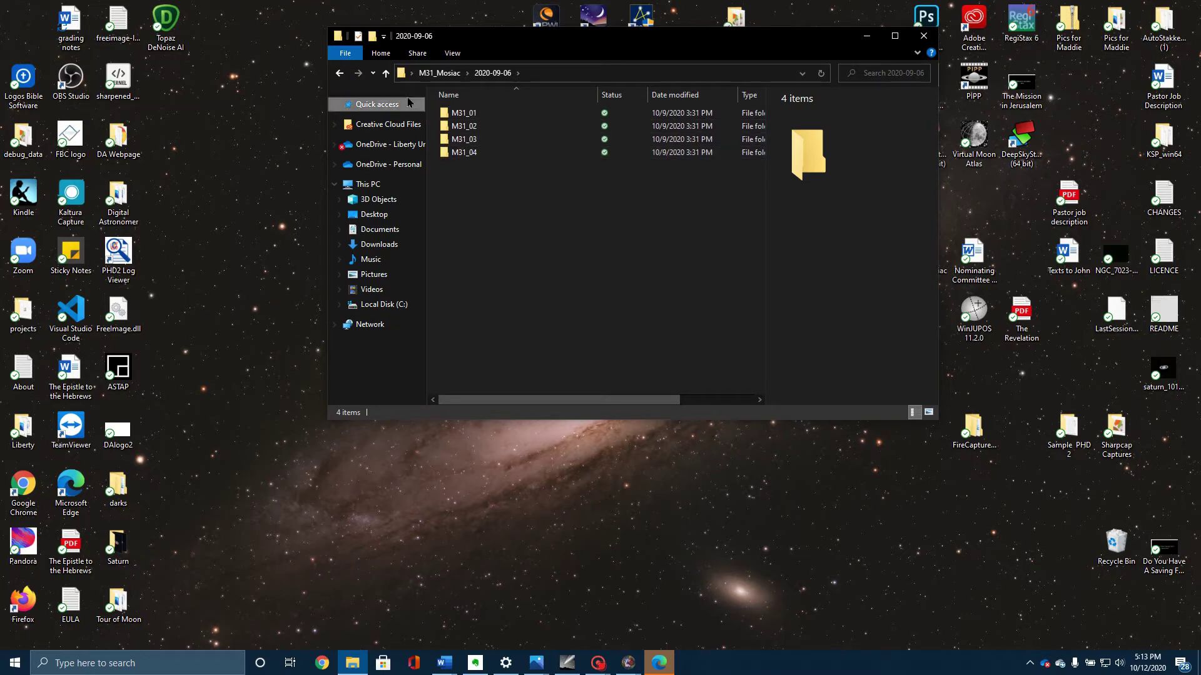
left_click(340, 76)
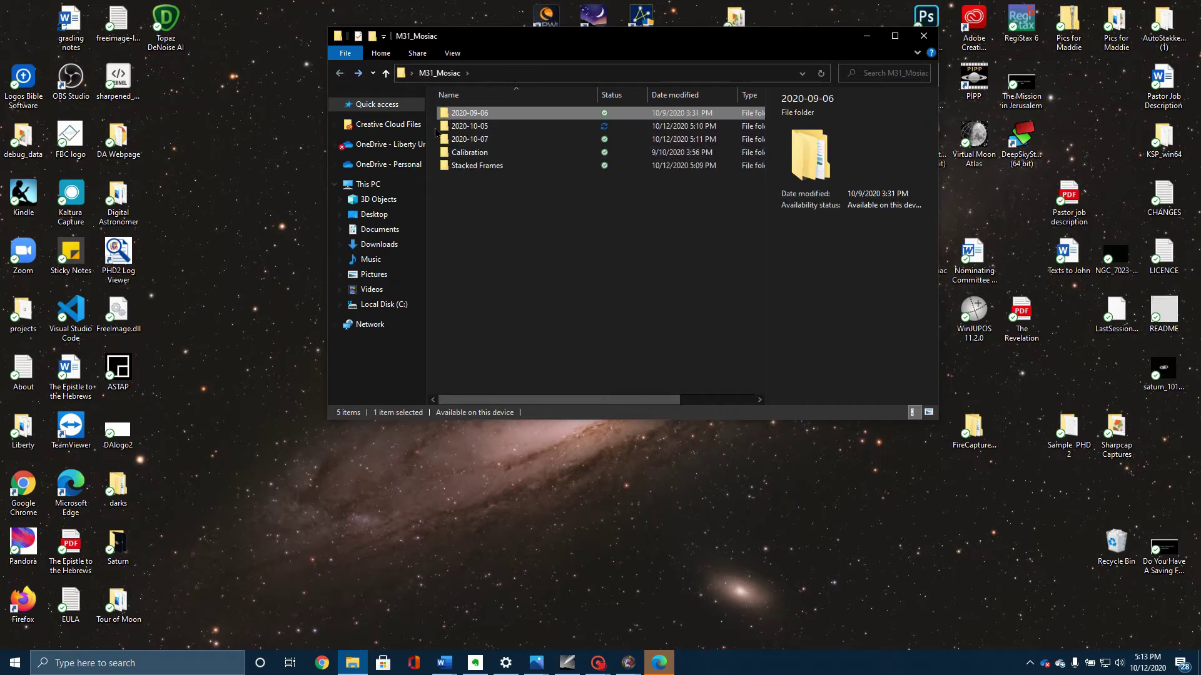
double_click(445, 127)
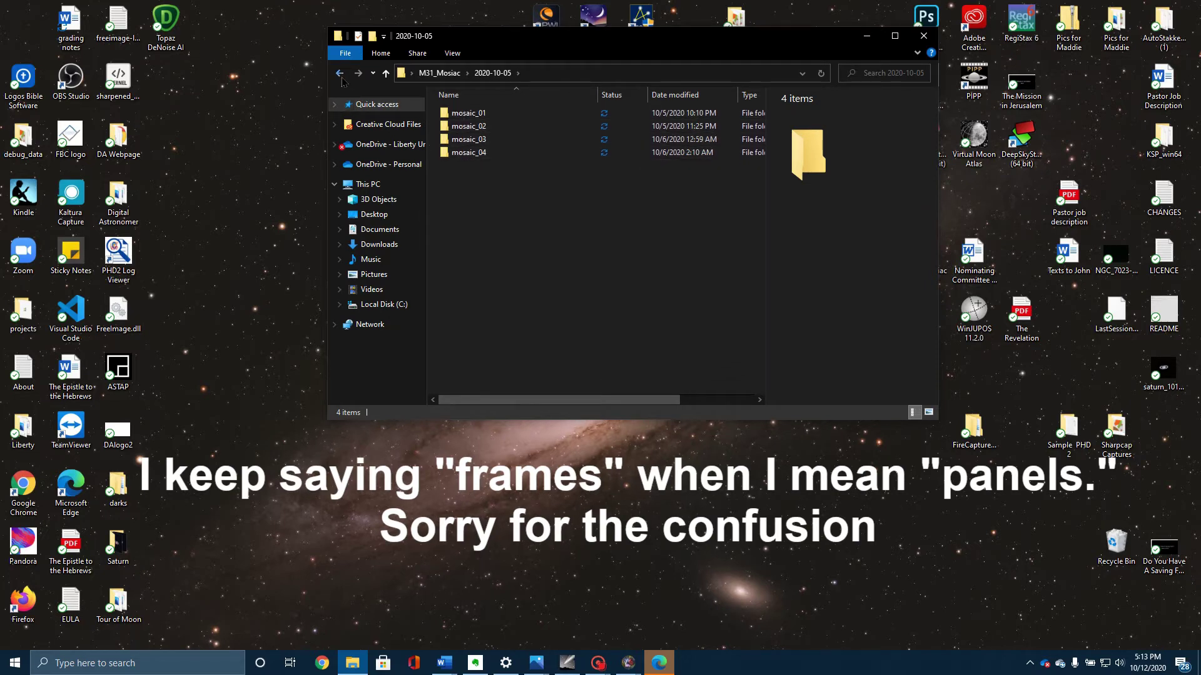
key("alt+Left")
double_click(445, 139)
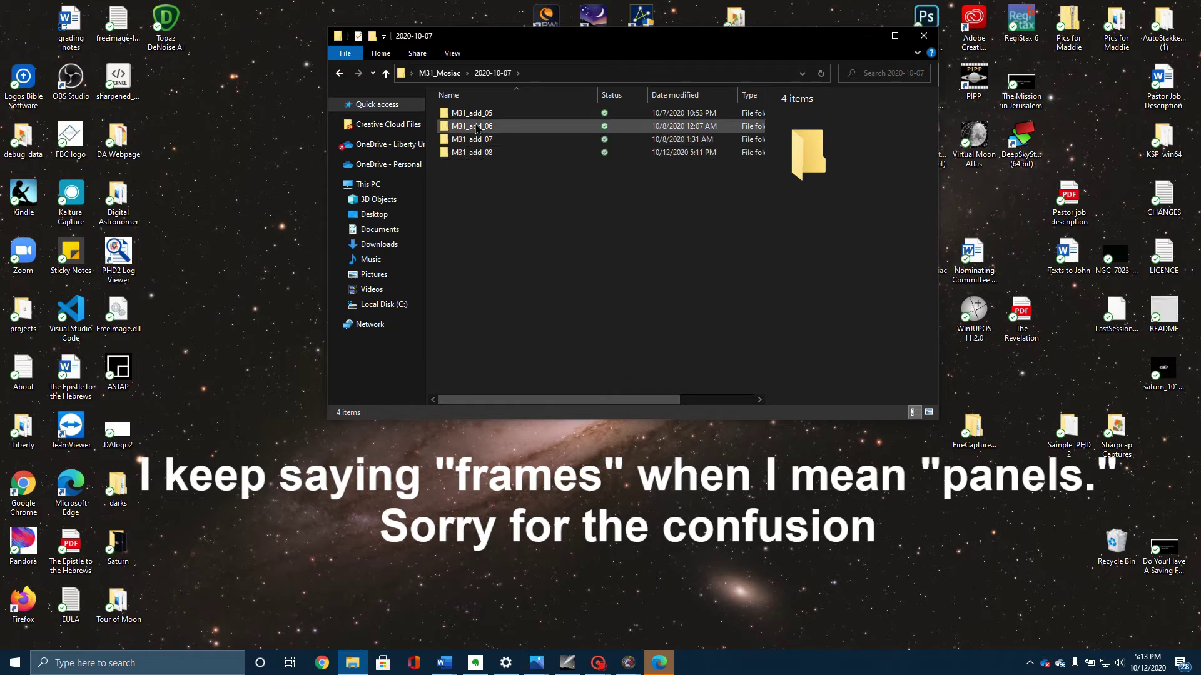
left_click(339, 73)
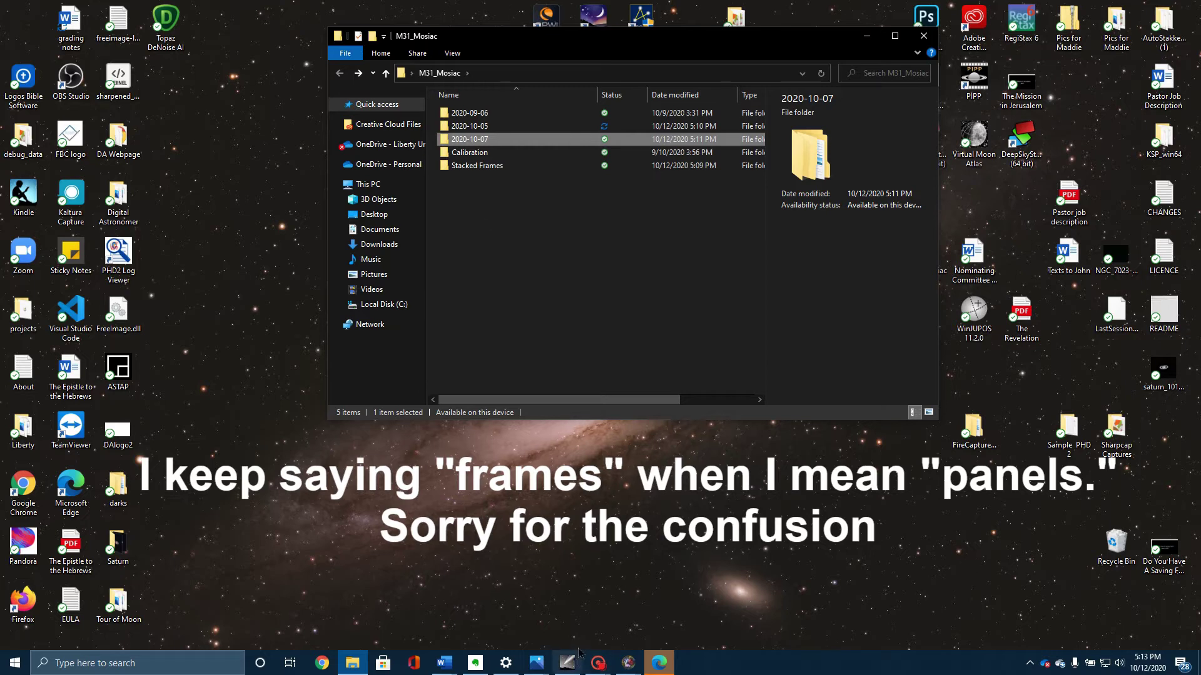
Switch to Astro Pixel Processor, maximize it with a wider image viewer, and show the RAW/FITS Bayer settings
left_click(628, 663)
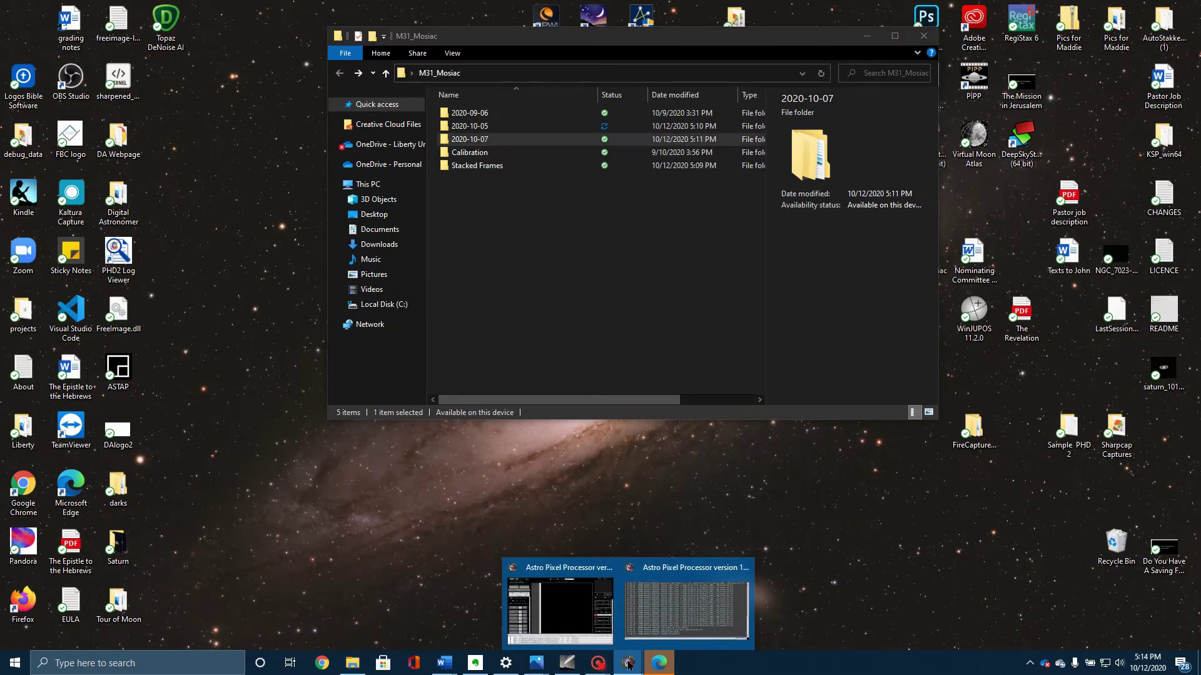
left_click(570, 622)
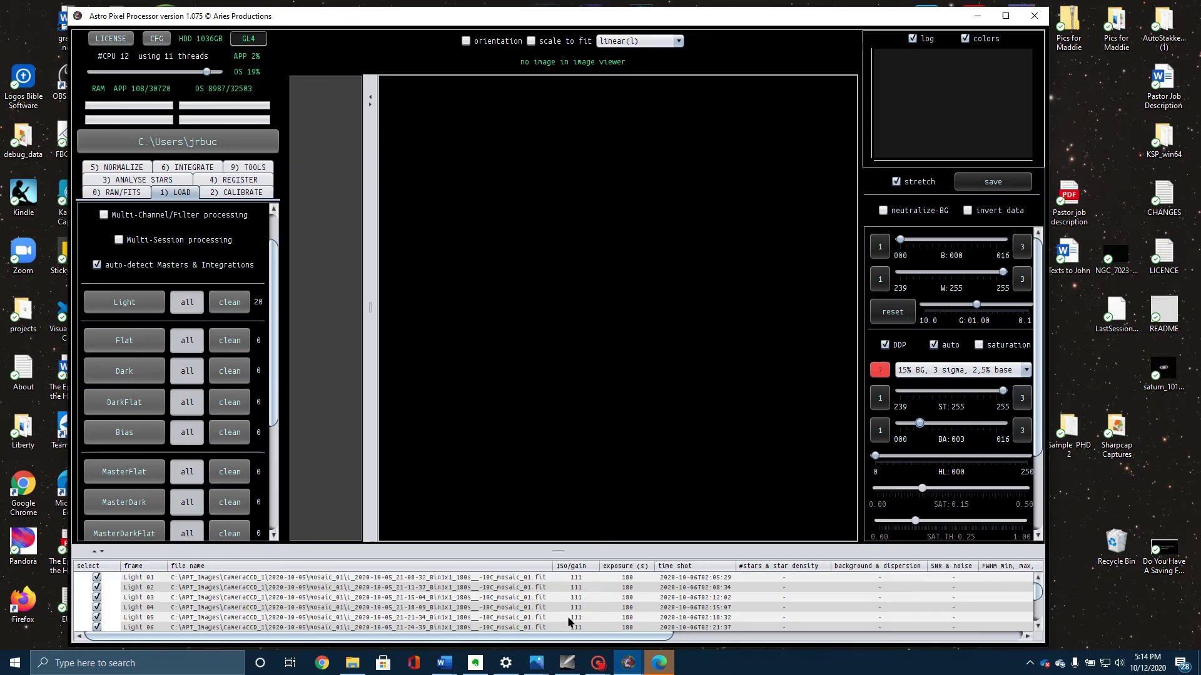
left_click(1002, 17)
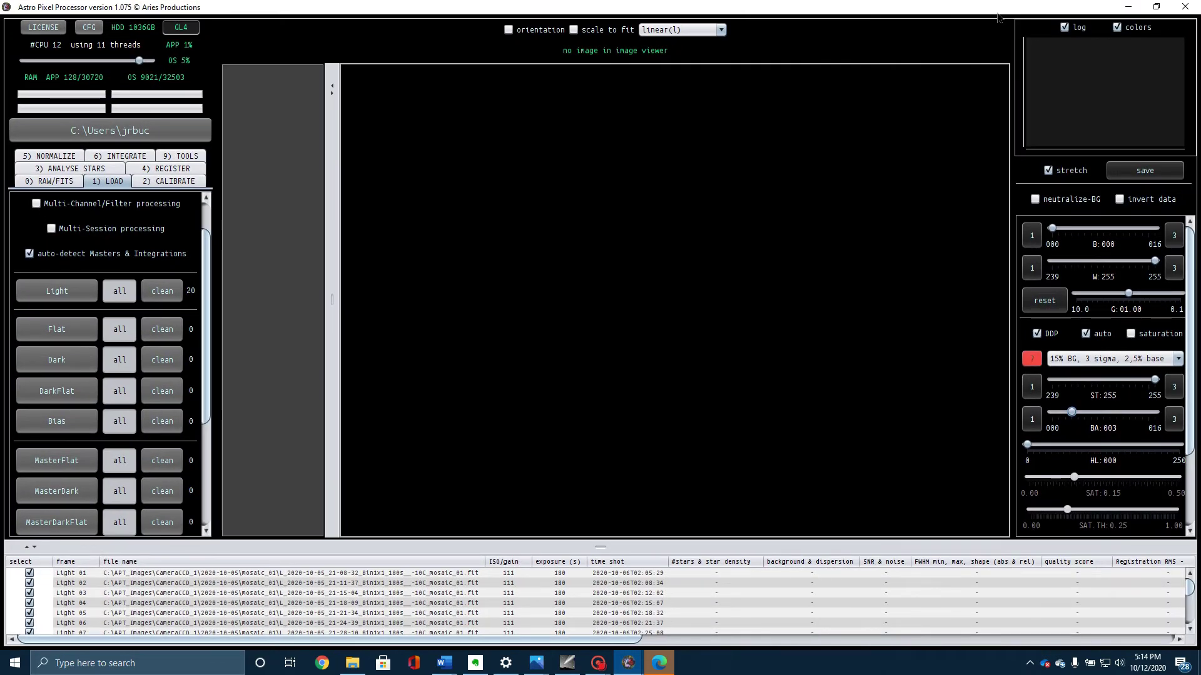
left_click_drag(332, 305, 250, 305)
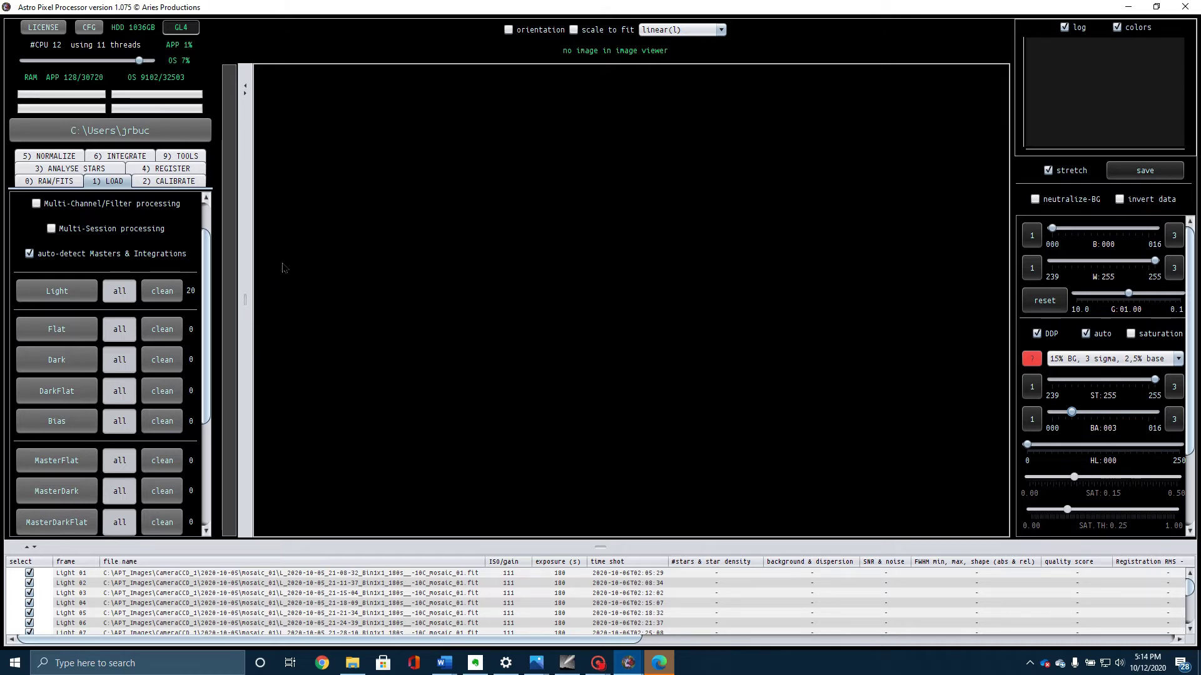
left_click(48, 181)
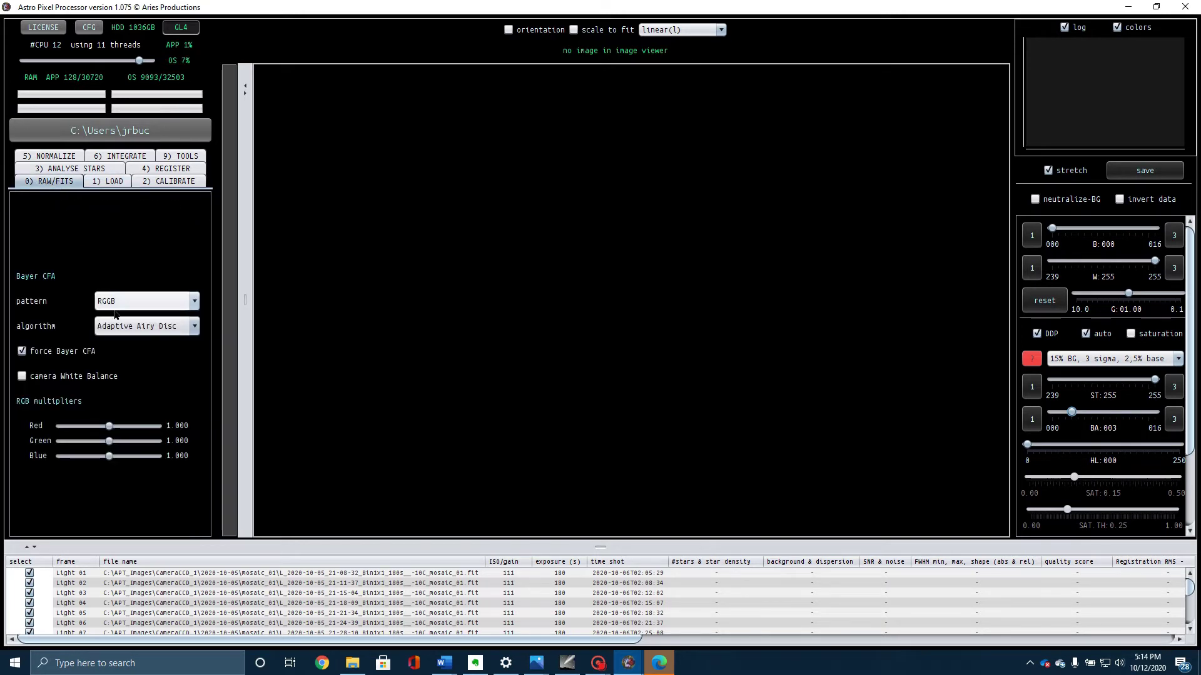
Load all FITS files from the Desktop folder M31_Mosiac/2020-09-06/M31_01 as light frames
left_click(108, 181)
left_click(53, 292)
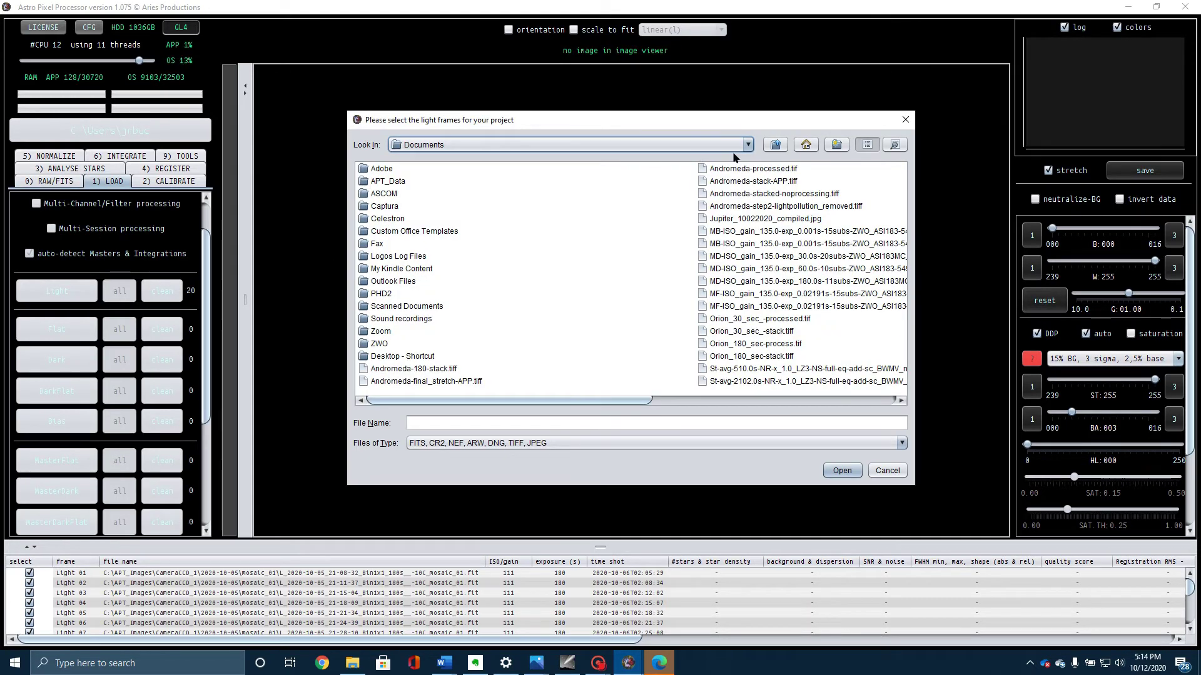
left_click(619, 144)
scroll(629, 221, "up", 5)
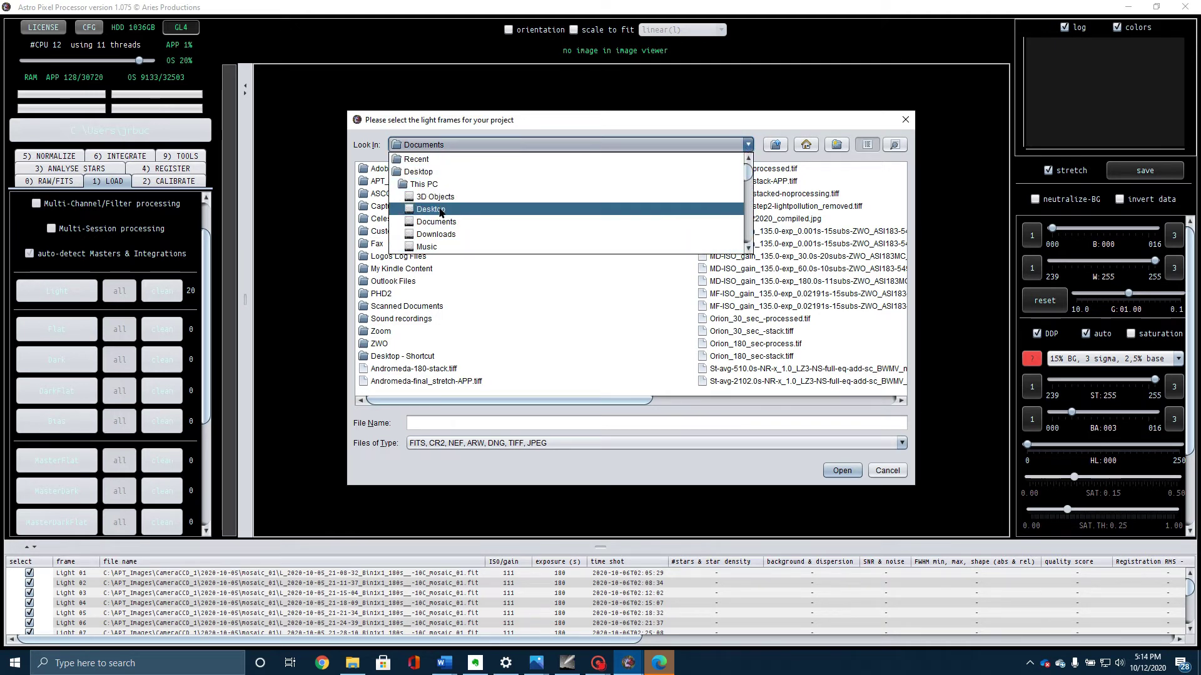
left_click(438, 209)
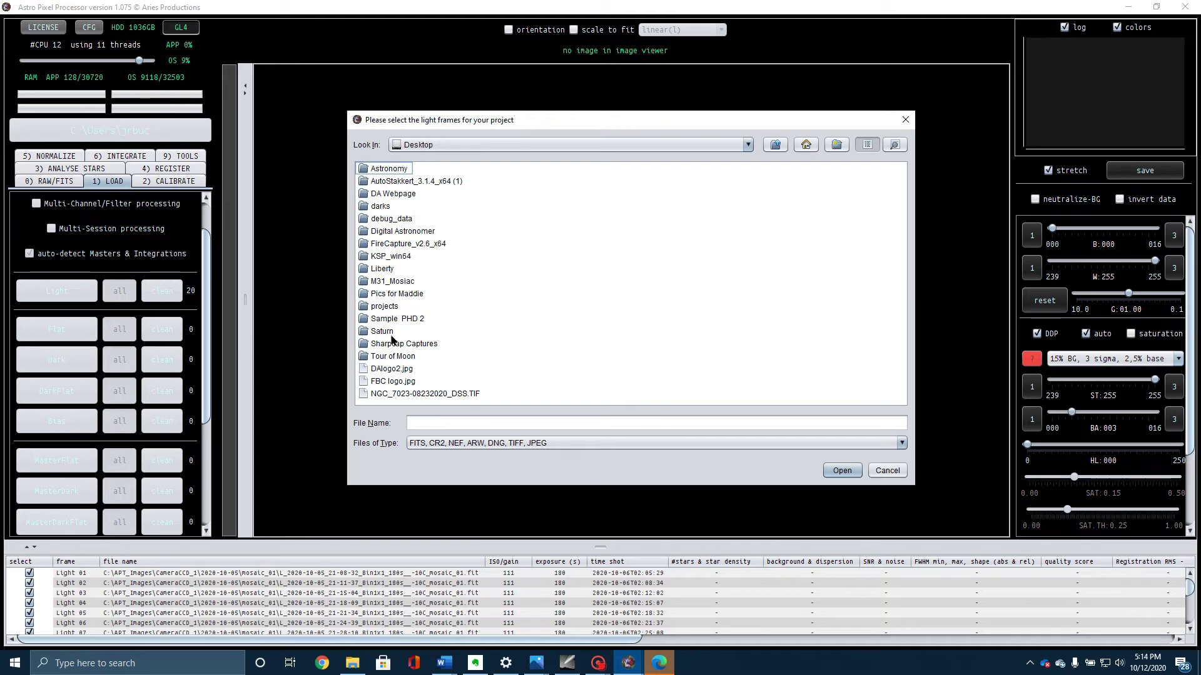
double_click(392, 281)
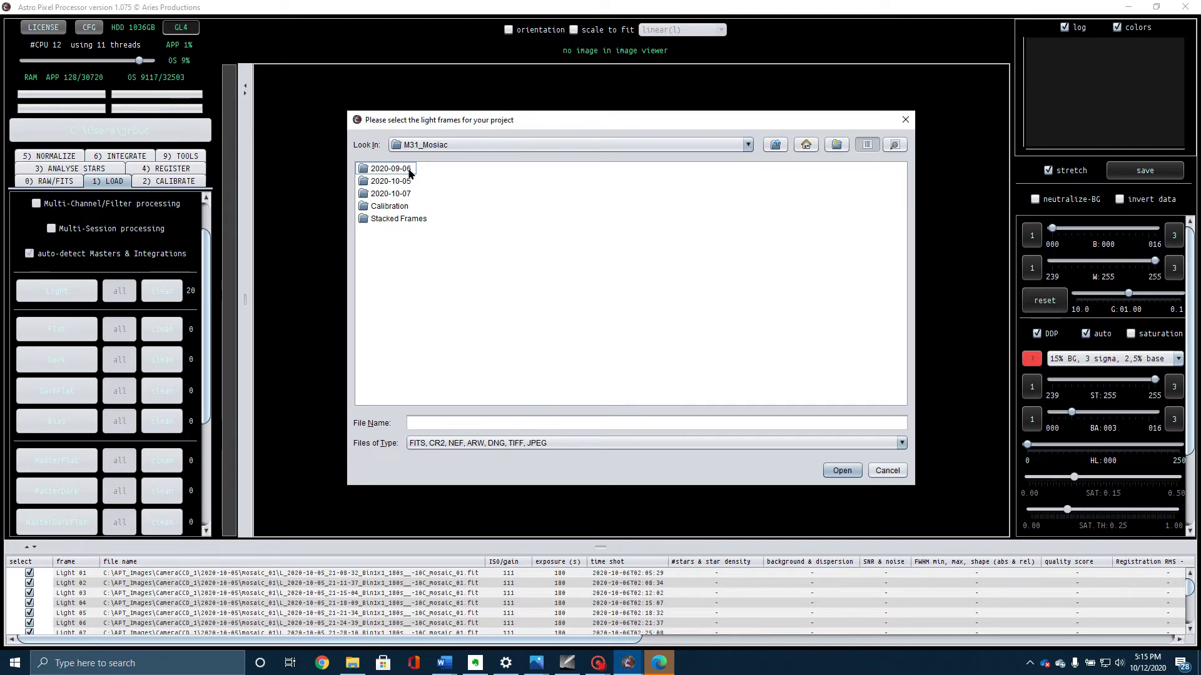
double_click(375, 173)
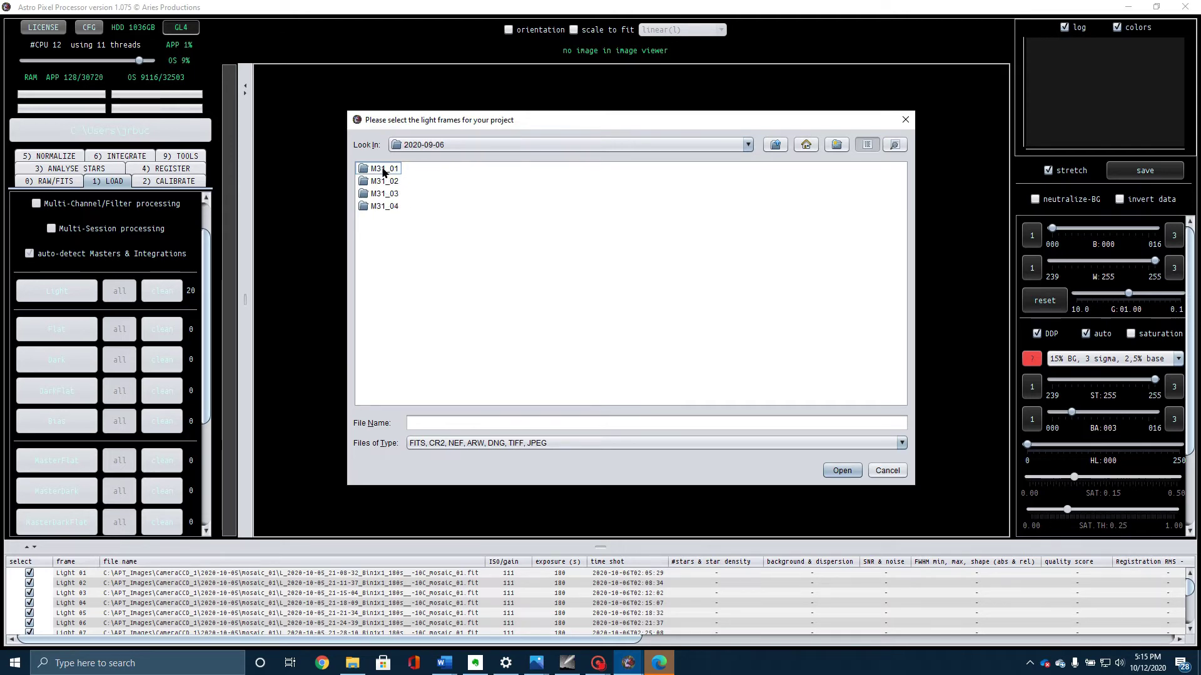
double_click(383, 170)
left_click(400, 182)
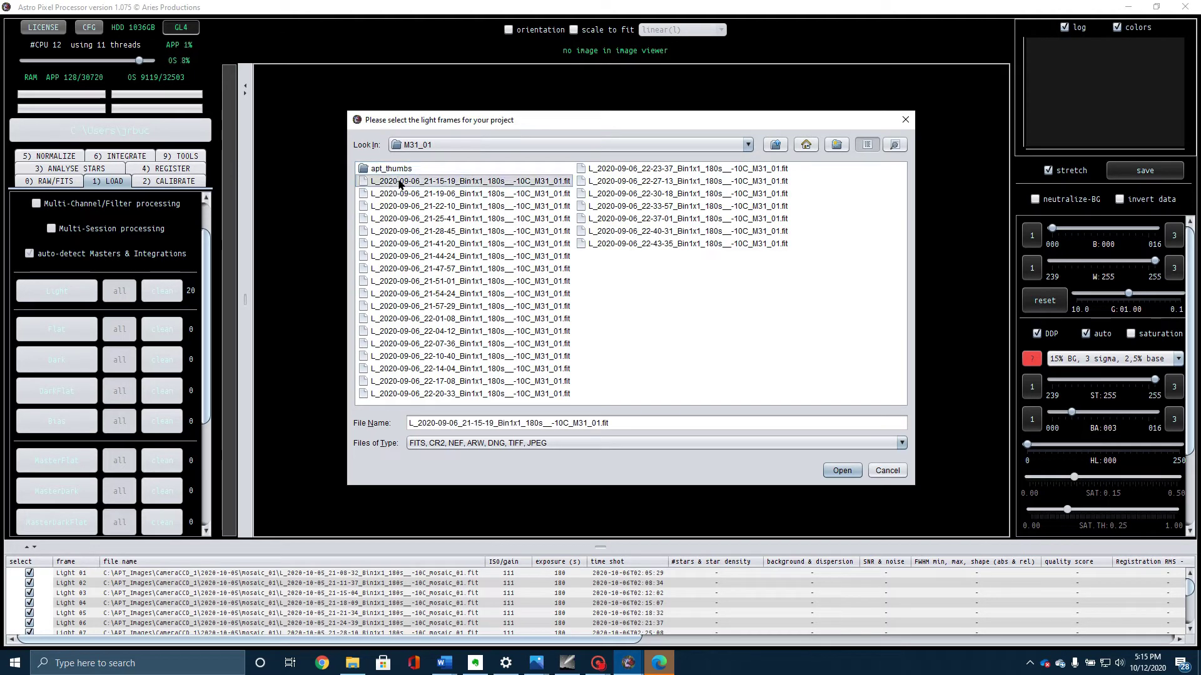
left_click(633, 243, "shift")
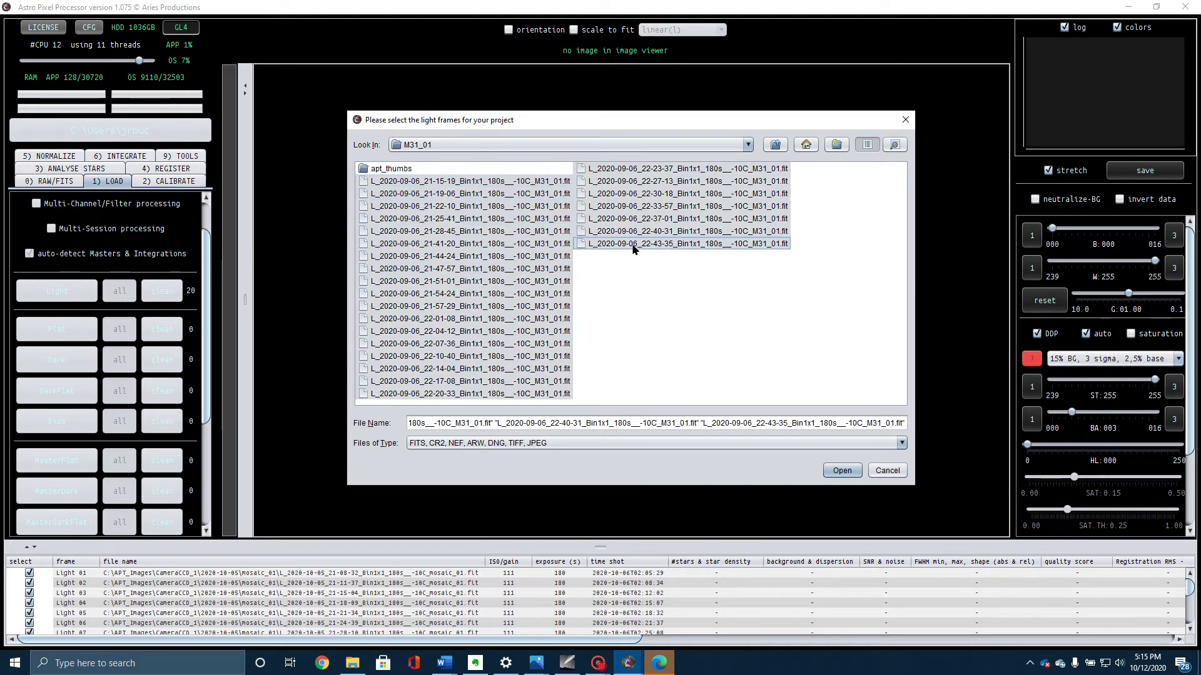
left_click(841, 470)
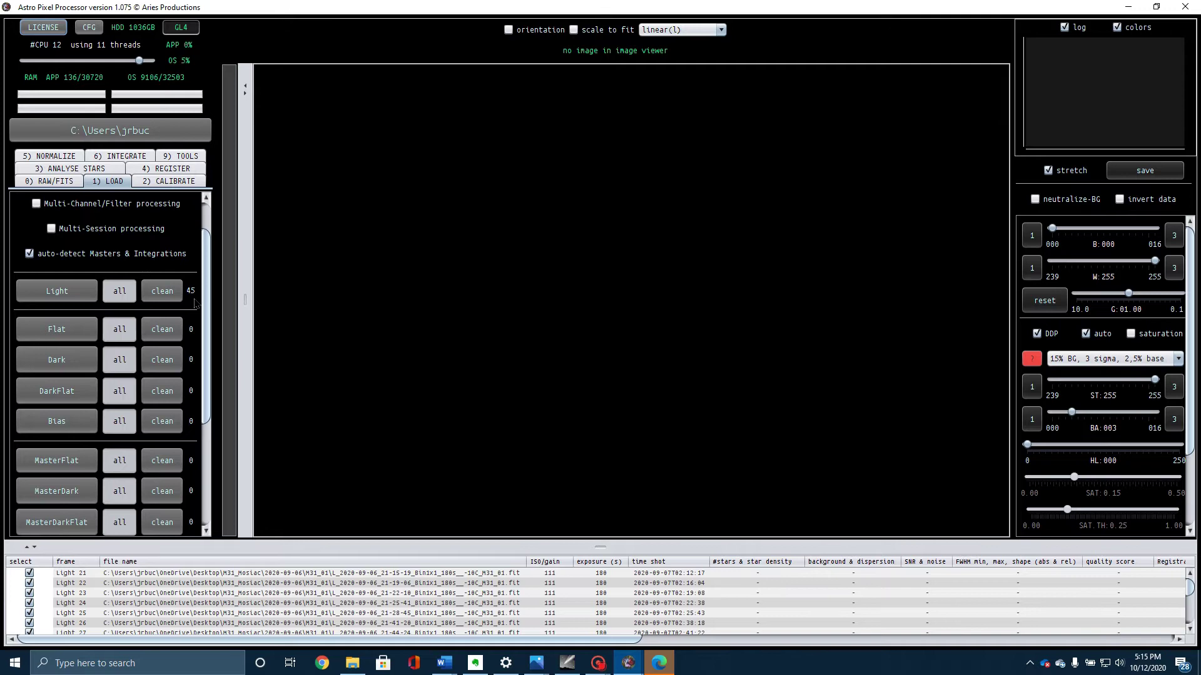
Load the MF-ISO_gain_111.0 file with 0.44875s exposure and 40 subs from M31_Mosiac's Calibration folder as the MasterFlat
left_click(56, 460)
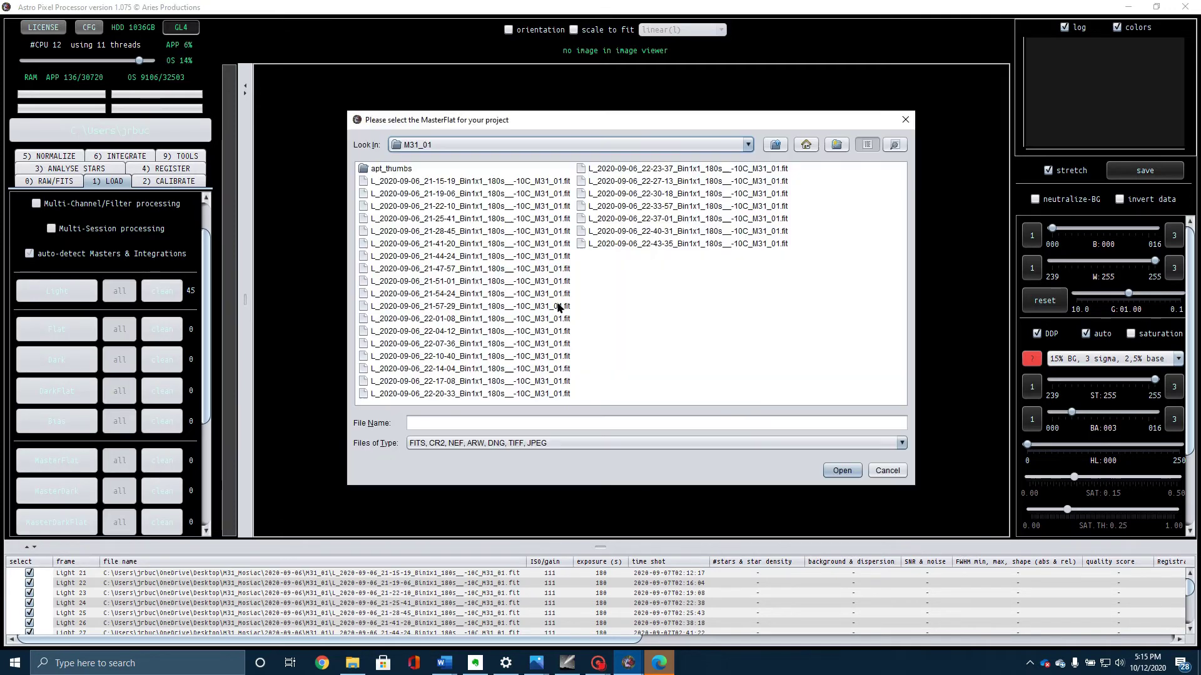
left_click(775, 144)
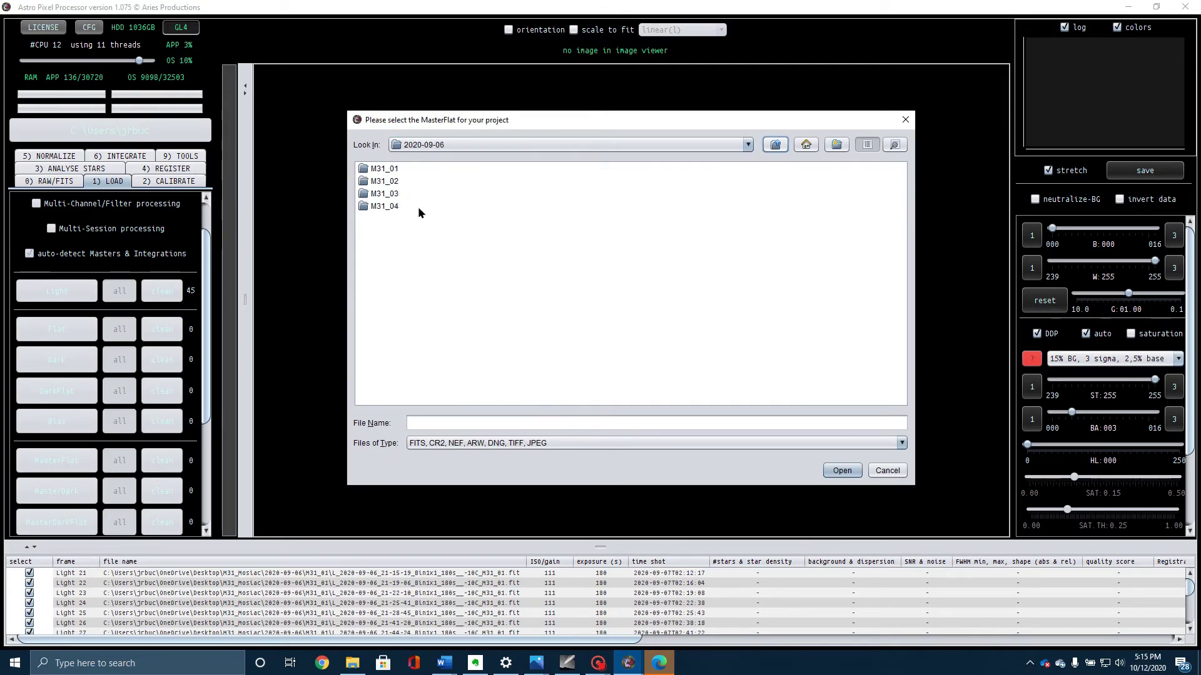
left_click(775, 145)
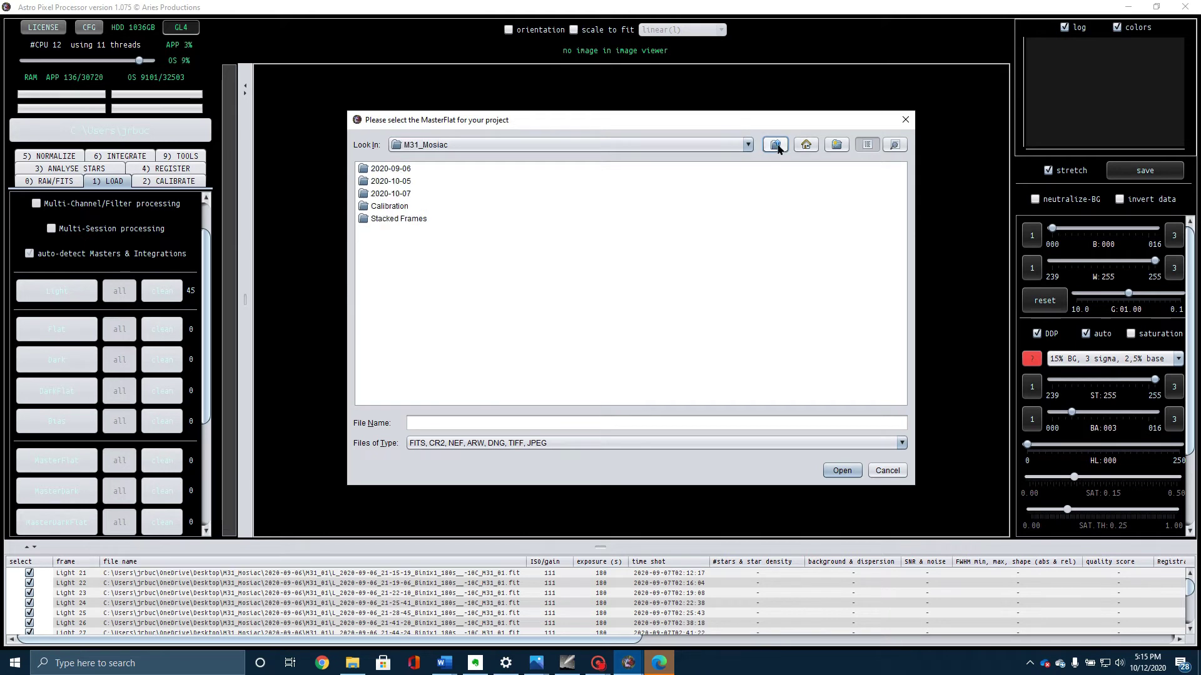
double_click(405, 205)
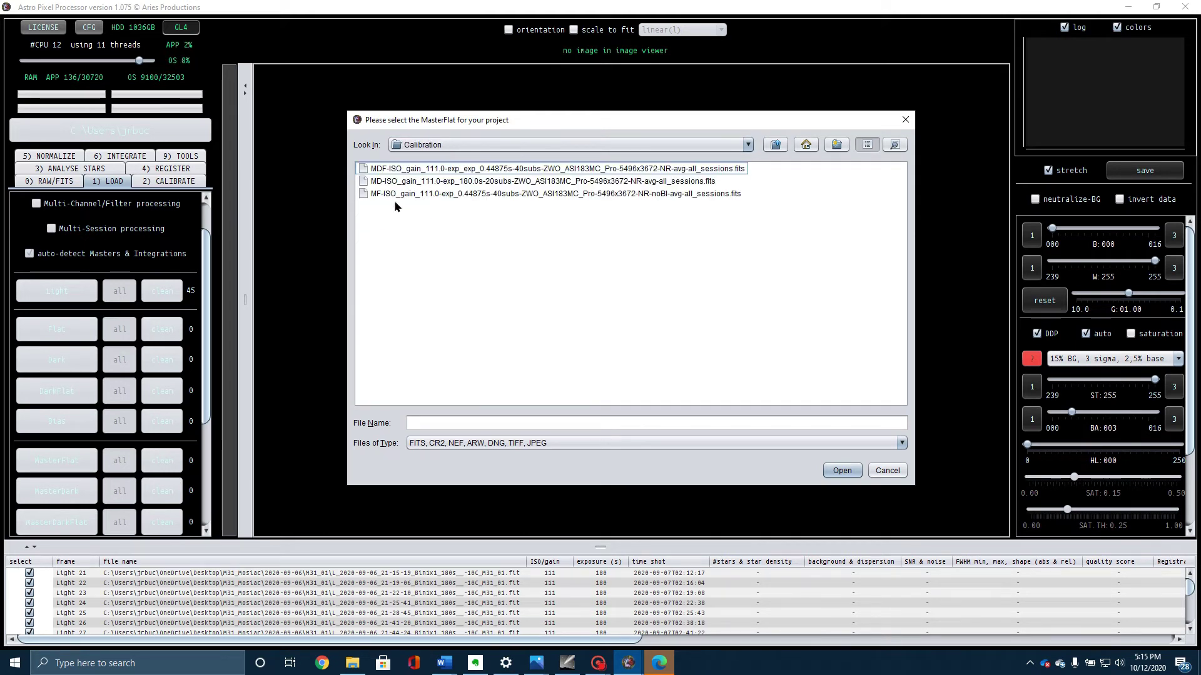
left_click(394, 194)
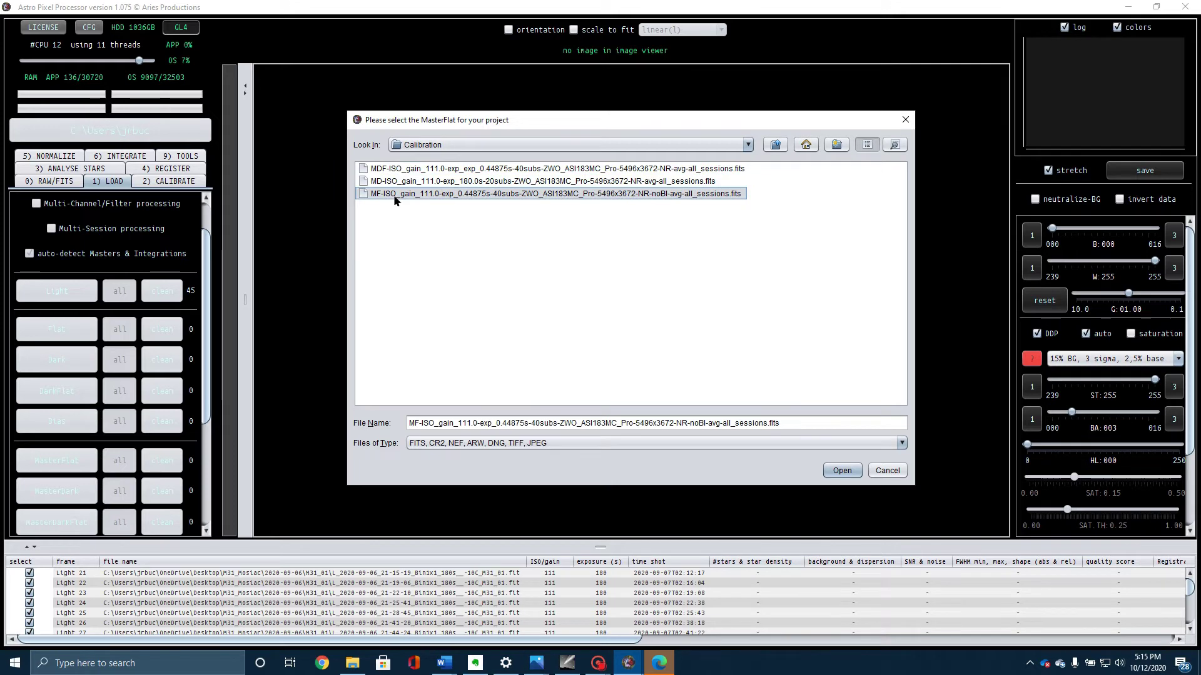
left_click(394, 194)
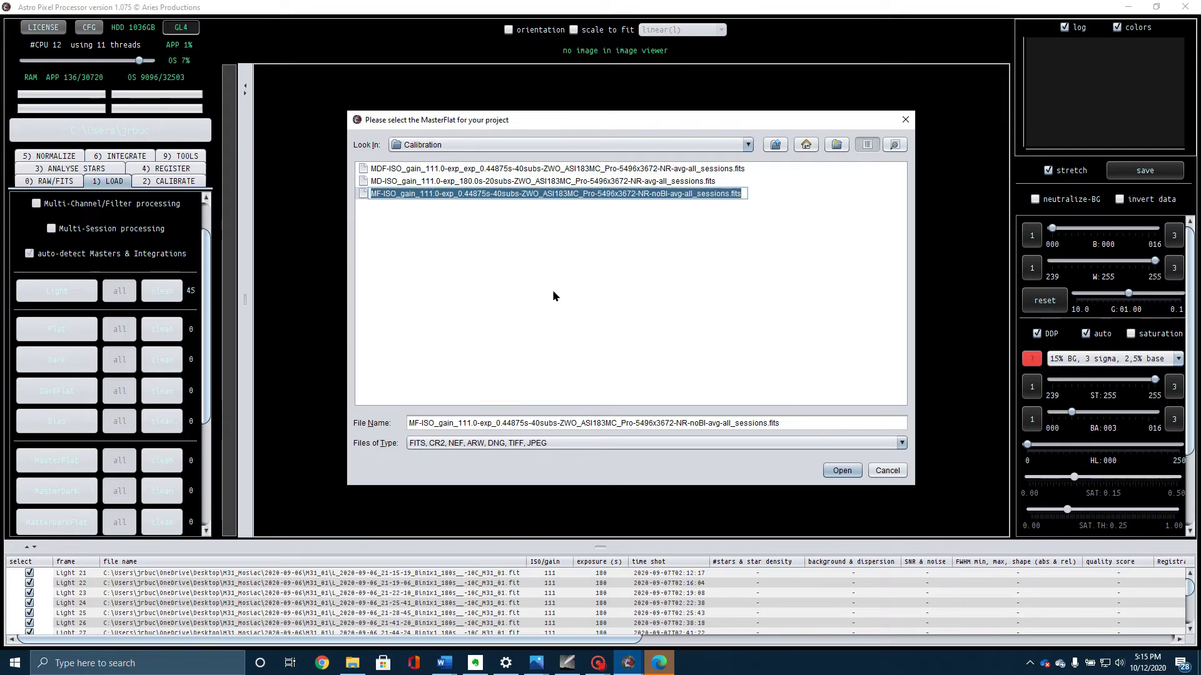
left_click(842, 470)
Load the MD-ISO_gain_111.0 file with 180.0s exposure and 20 subs from the Calibration folder as the MasterDark
left_click(28, 495)
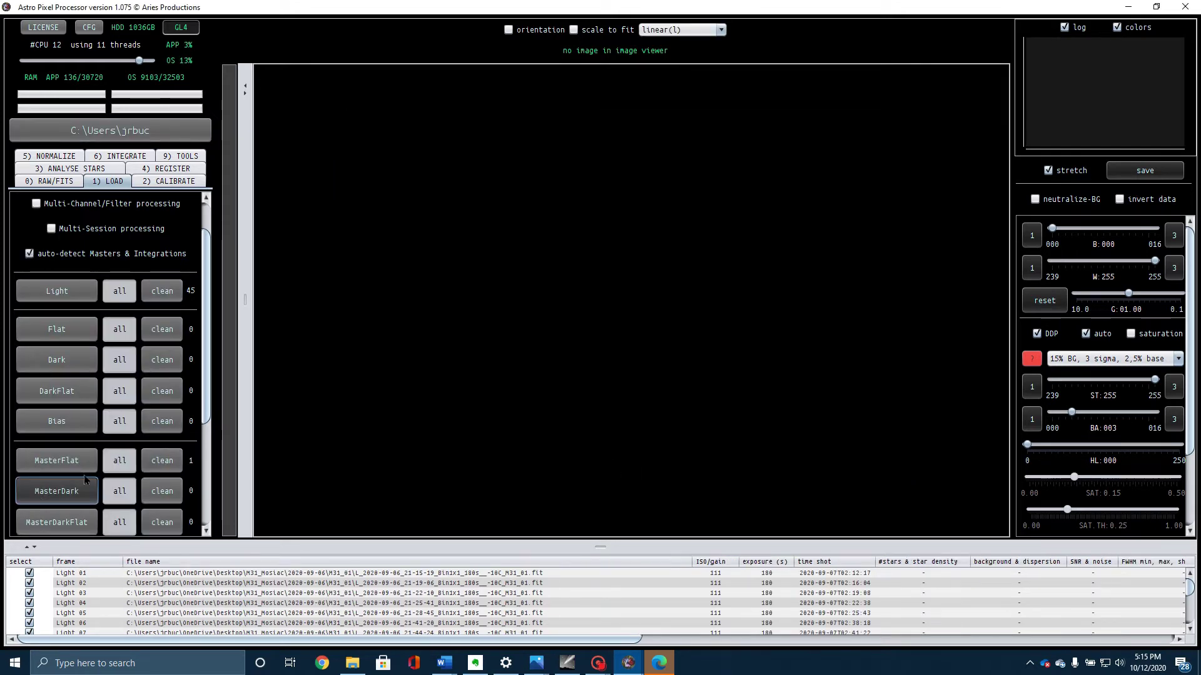
left_click(394, 181)
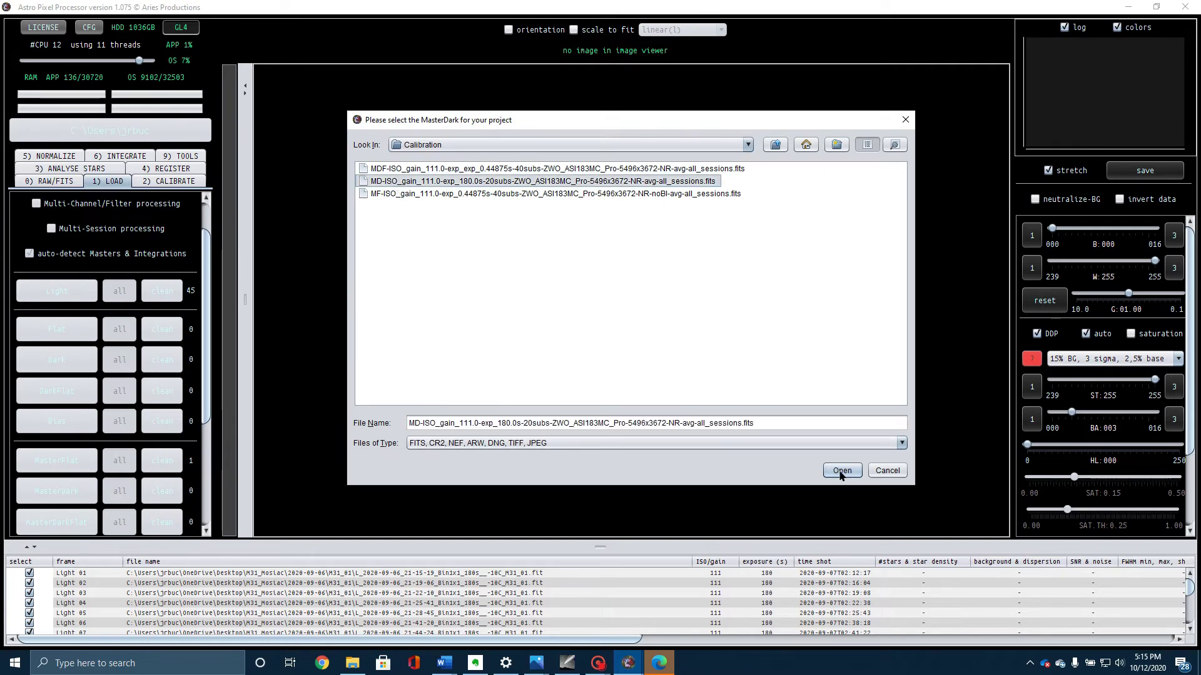
left_click(841, 471)
Load the MDF-ISO_gain_111.0 file with 0.44875s exposure and 40 subs from the Calibration folder as the MasterDarkFlat
left_click(69, 522)
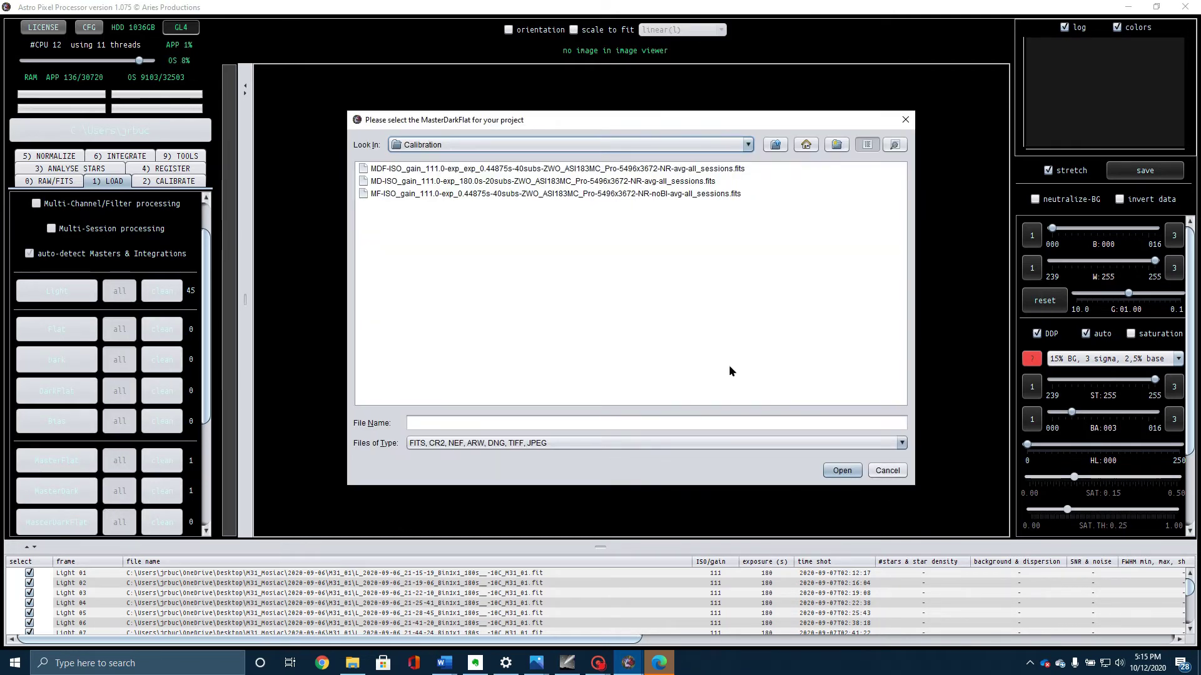
left_click(445, 169)
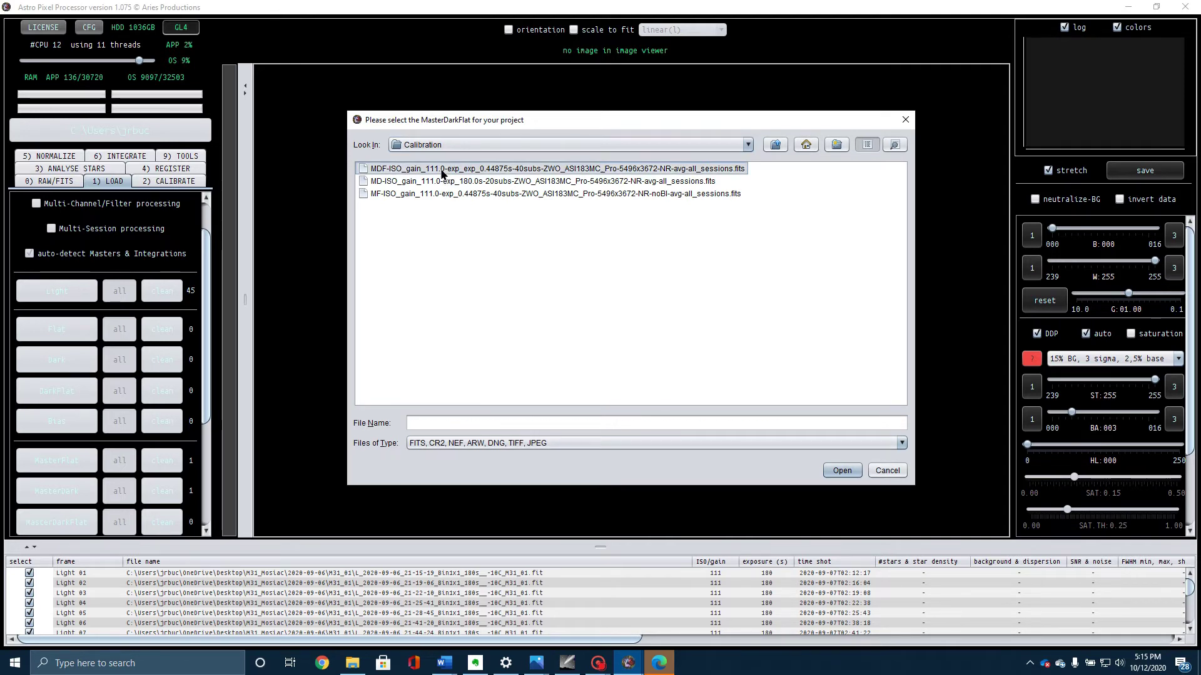
left_click(842, 471)
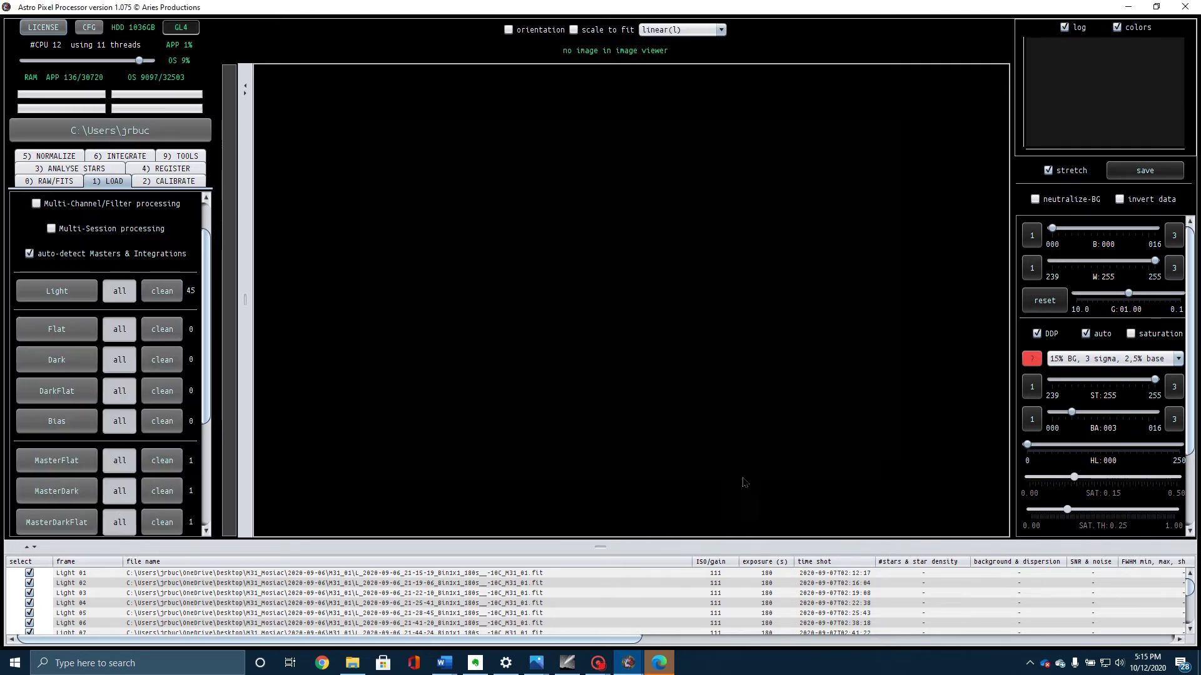
Select the 180.0s, 20-sub MD-ISO_gain_111.0 file once more as the project's MasterDark
left_click(64, 493)
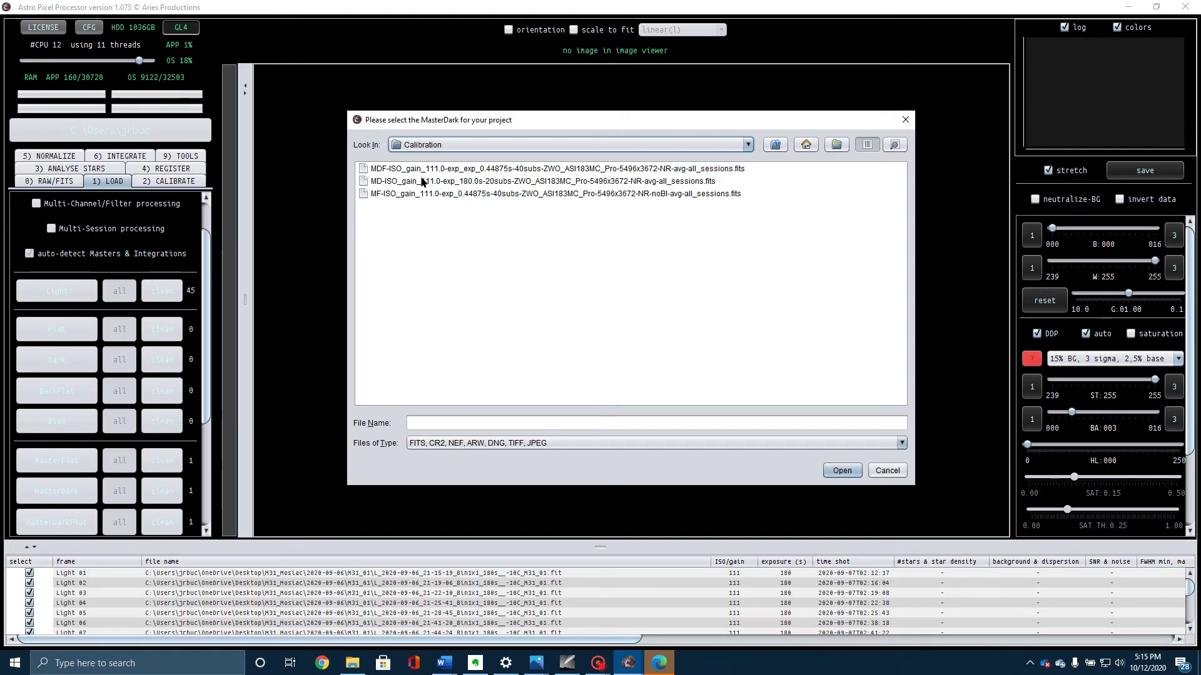
left_click(420, 182)
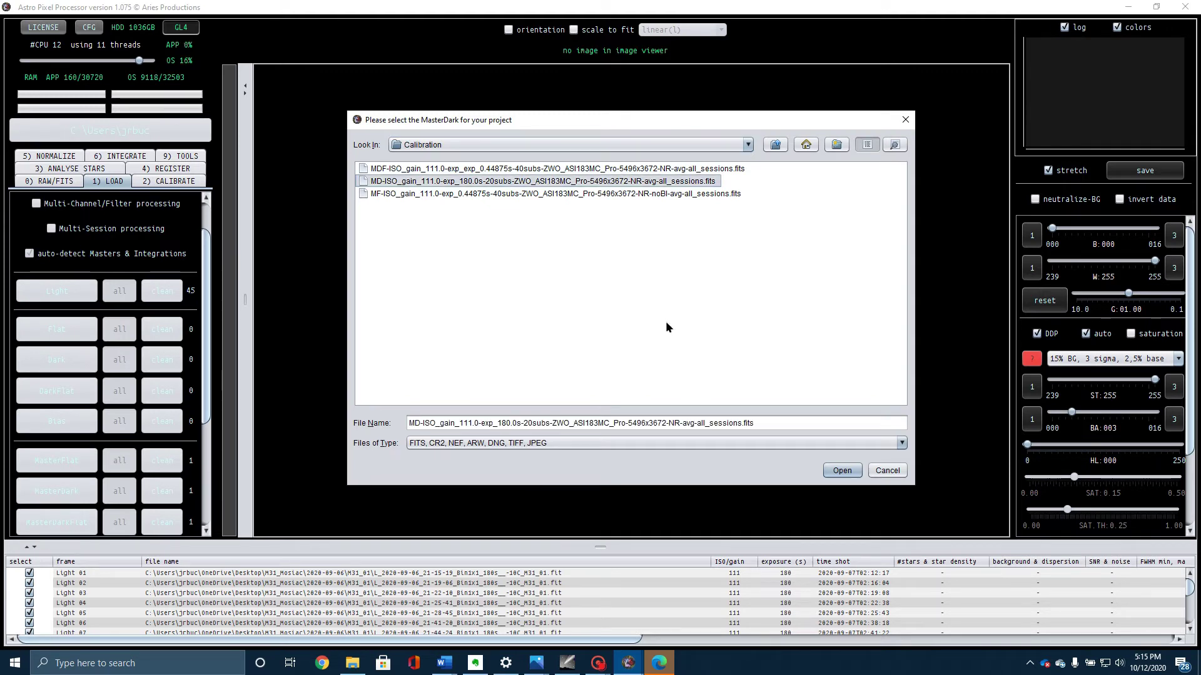
left_click(840, 470)
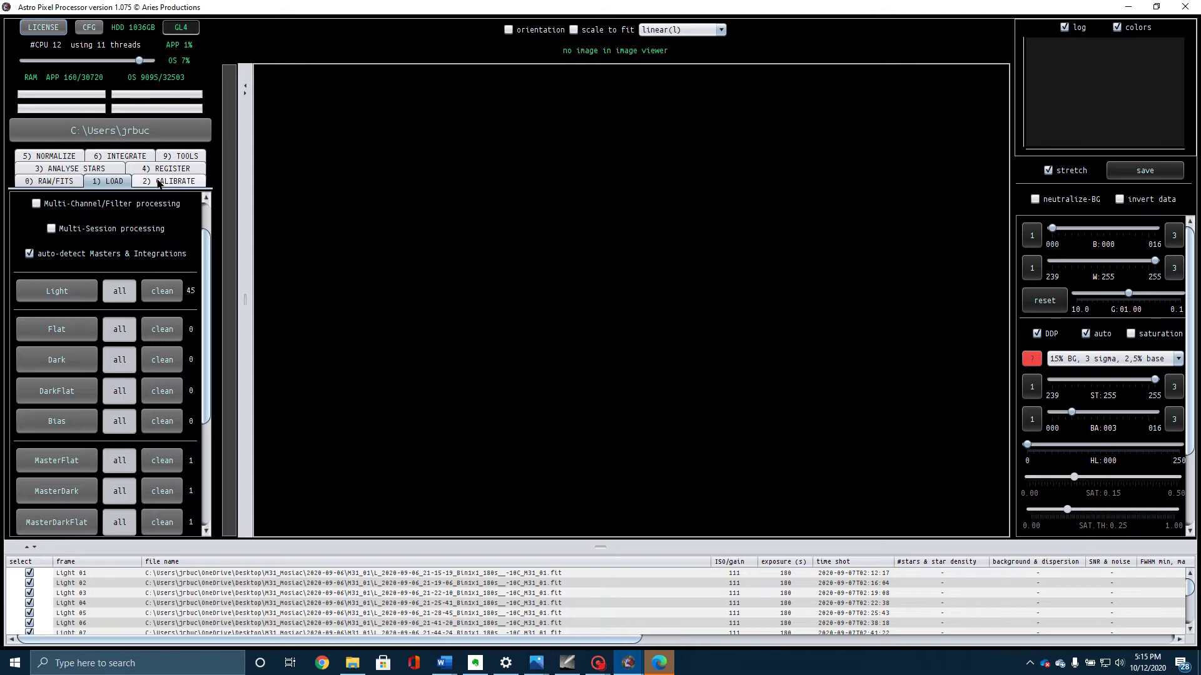
Set the integration weights to quality
left_click(125, 155)
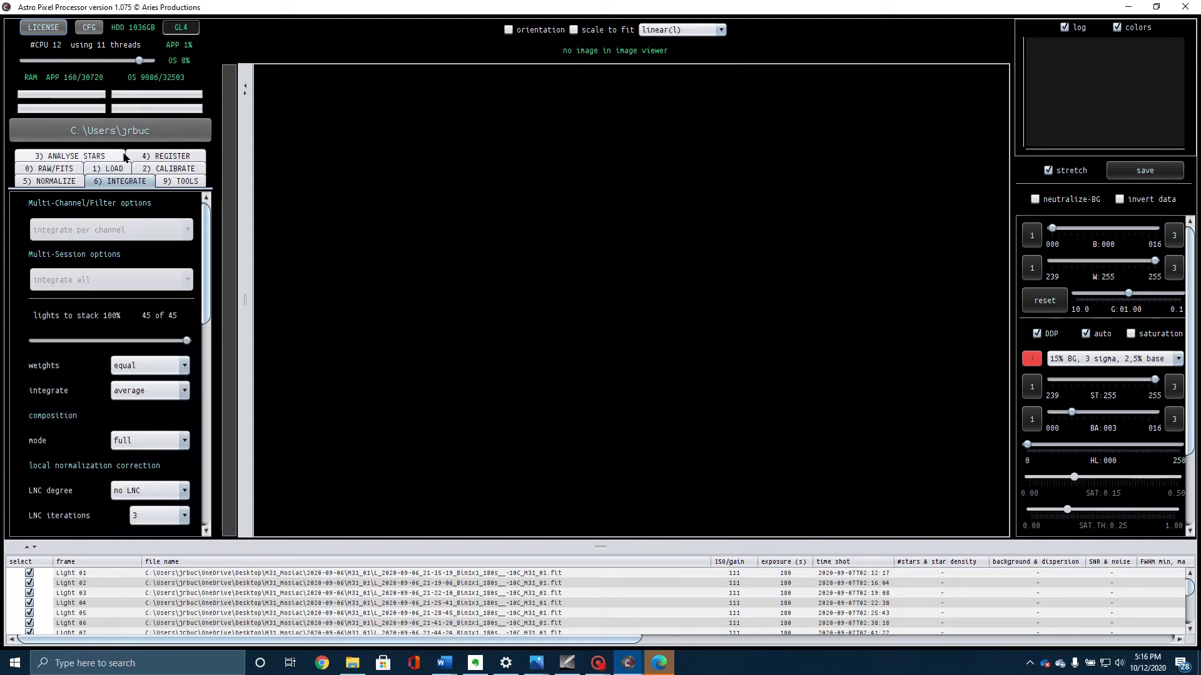
scroll(143, 443, "down", 1)
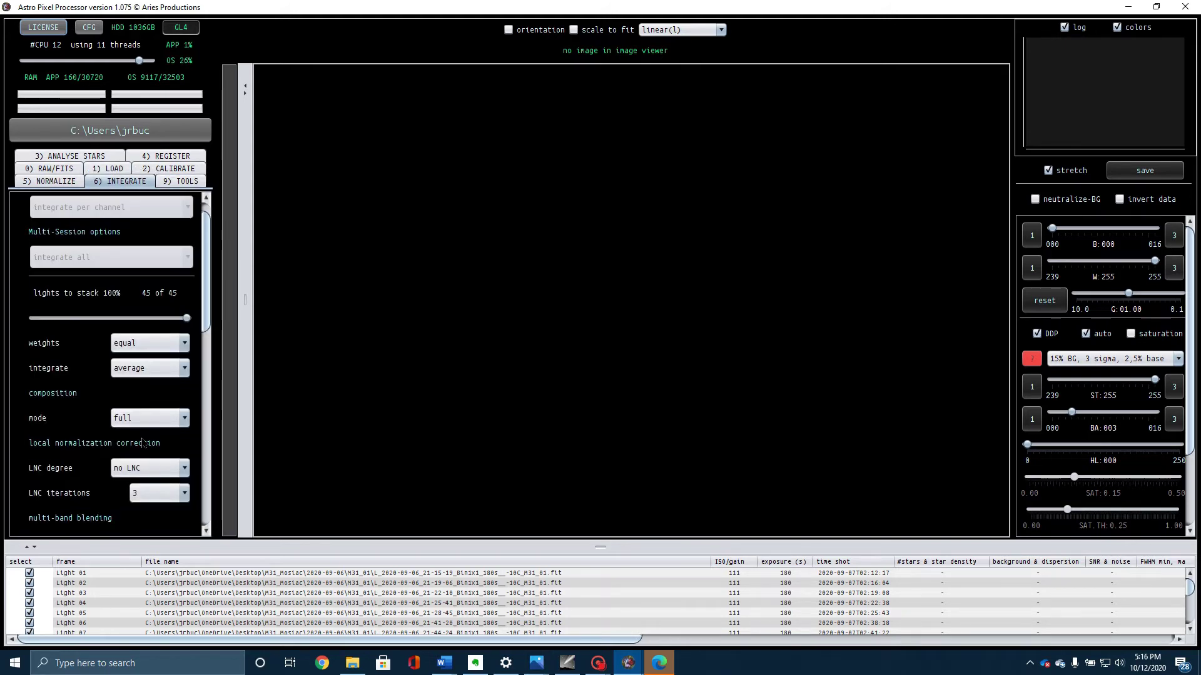
left_click(185, 342)
left_click(164, 383)
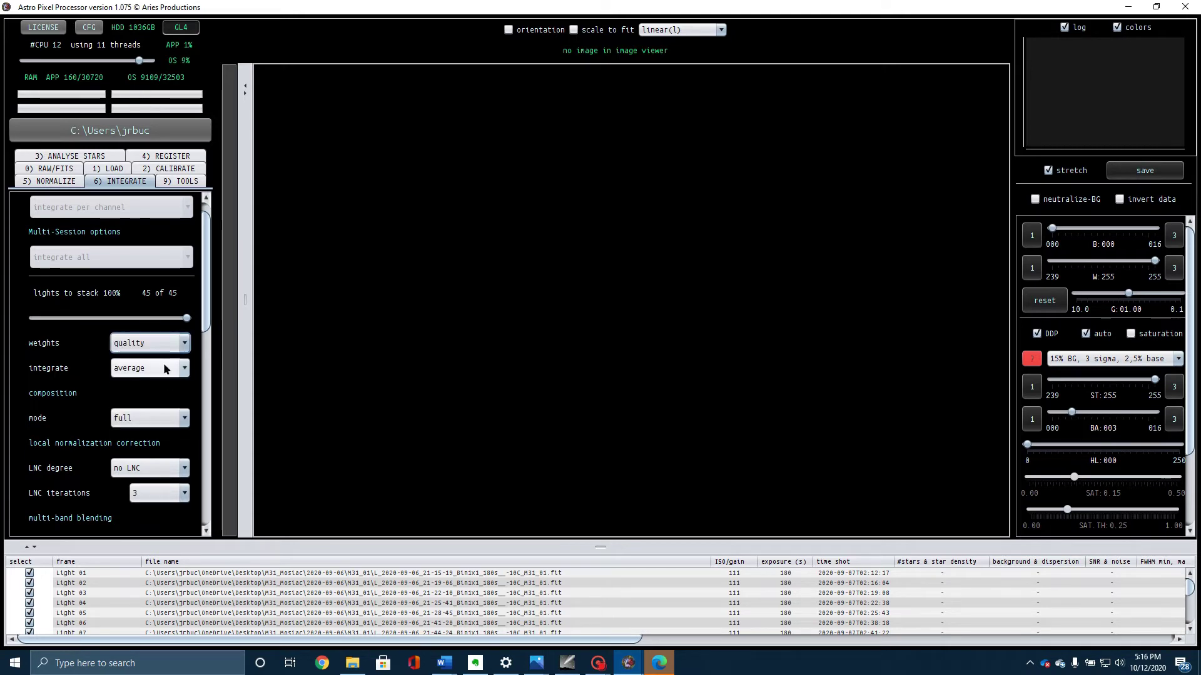
Set the local normalization correction degree to 1st degree LNC in the integration settings
scroll(54, 392, "down", 4)
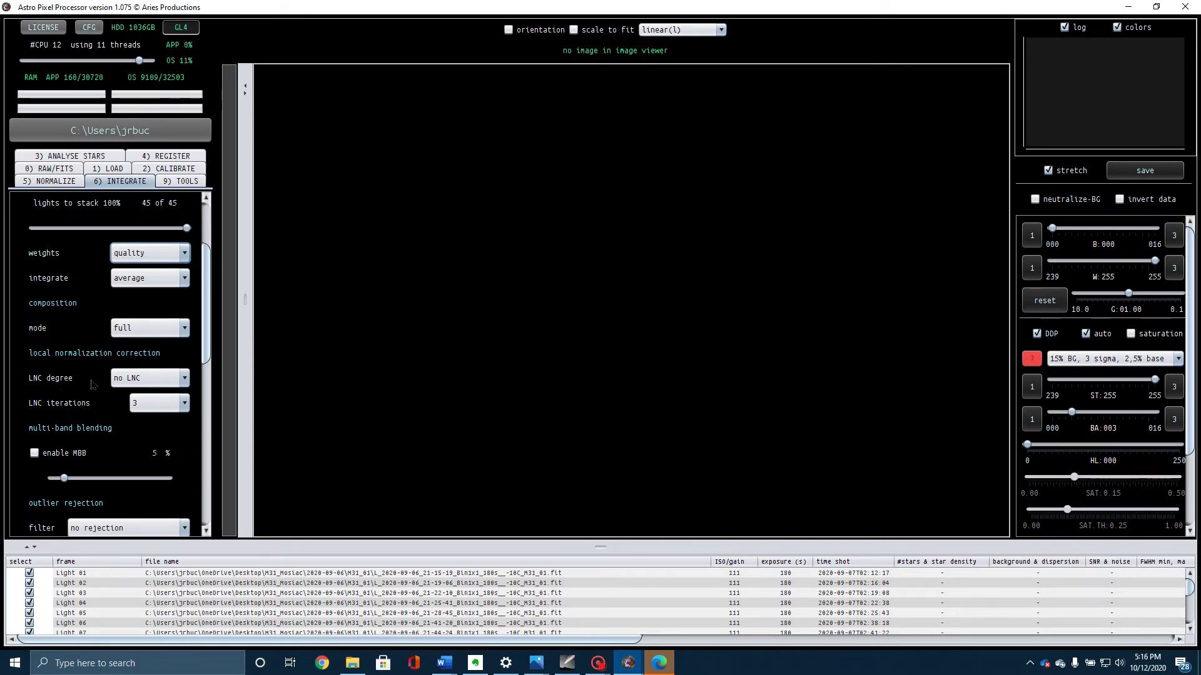
left_click(183, 377)
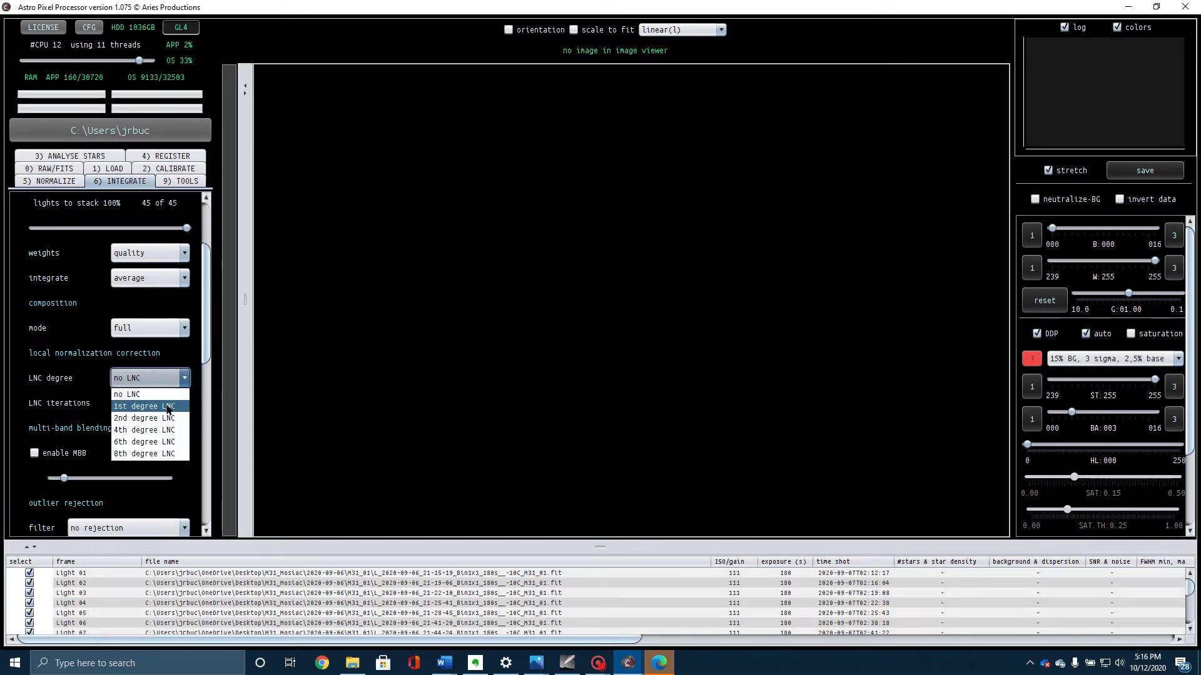
left_click(167, 400)
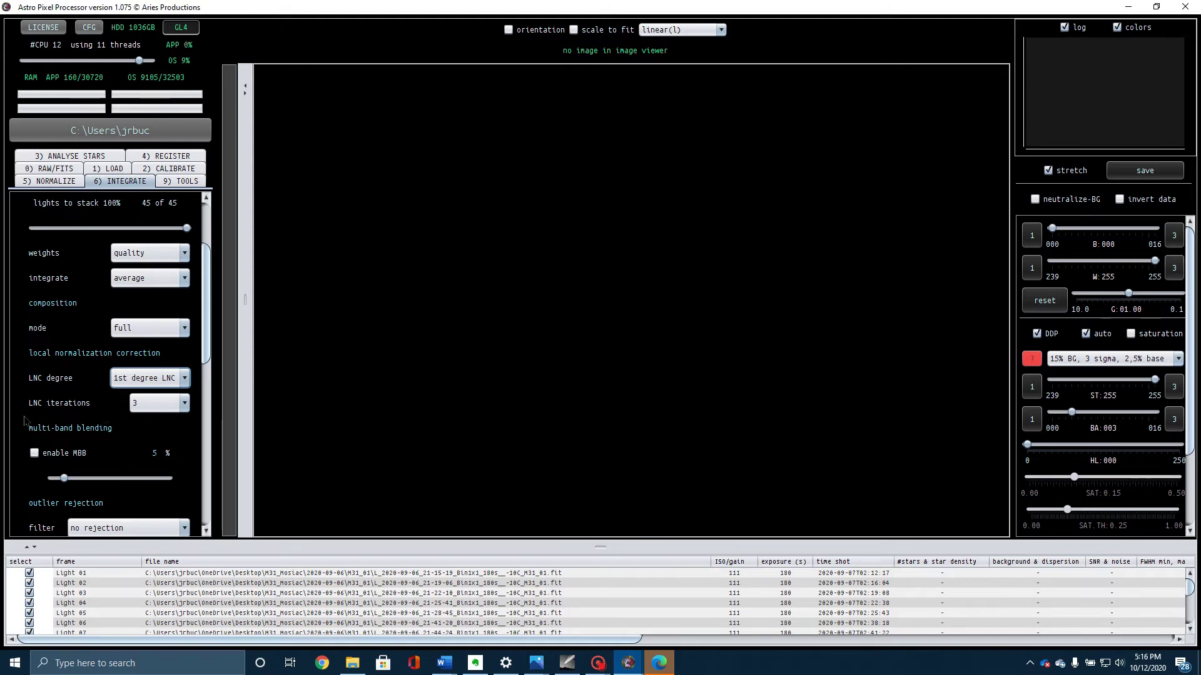
Enable multi-band blending at 10 % and bring up the final integrate options
left_click(35, 454)
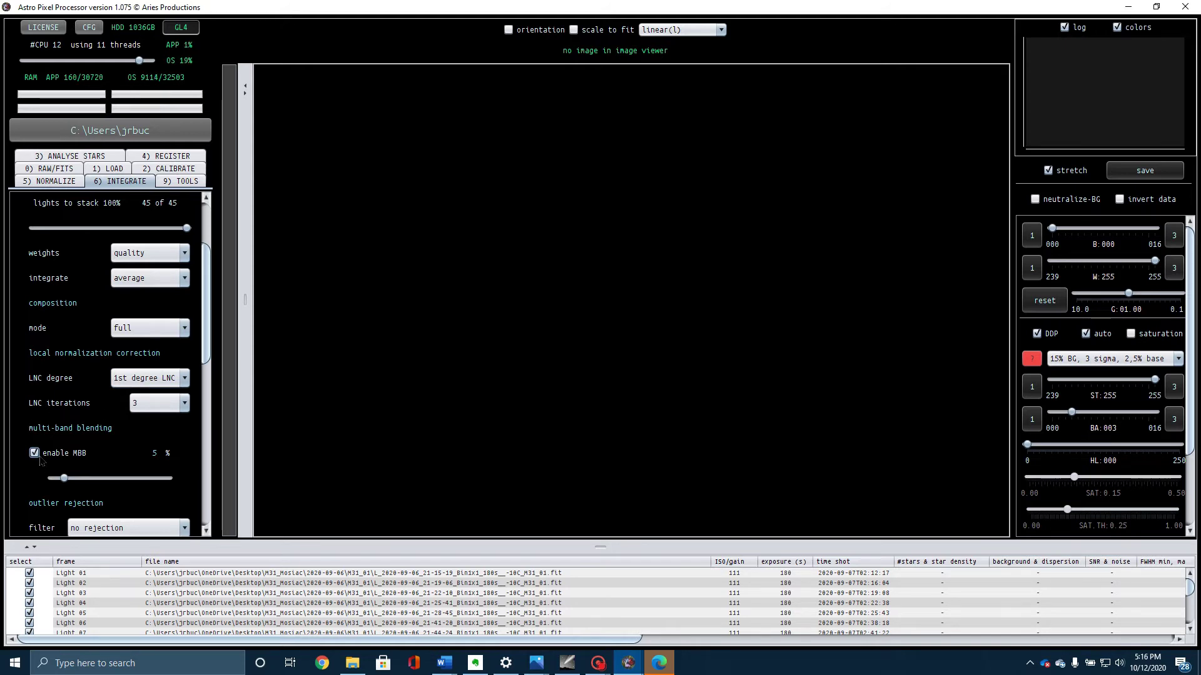
left_click(85, 480)
scroll(94, 393, "down", 15)
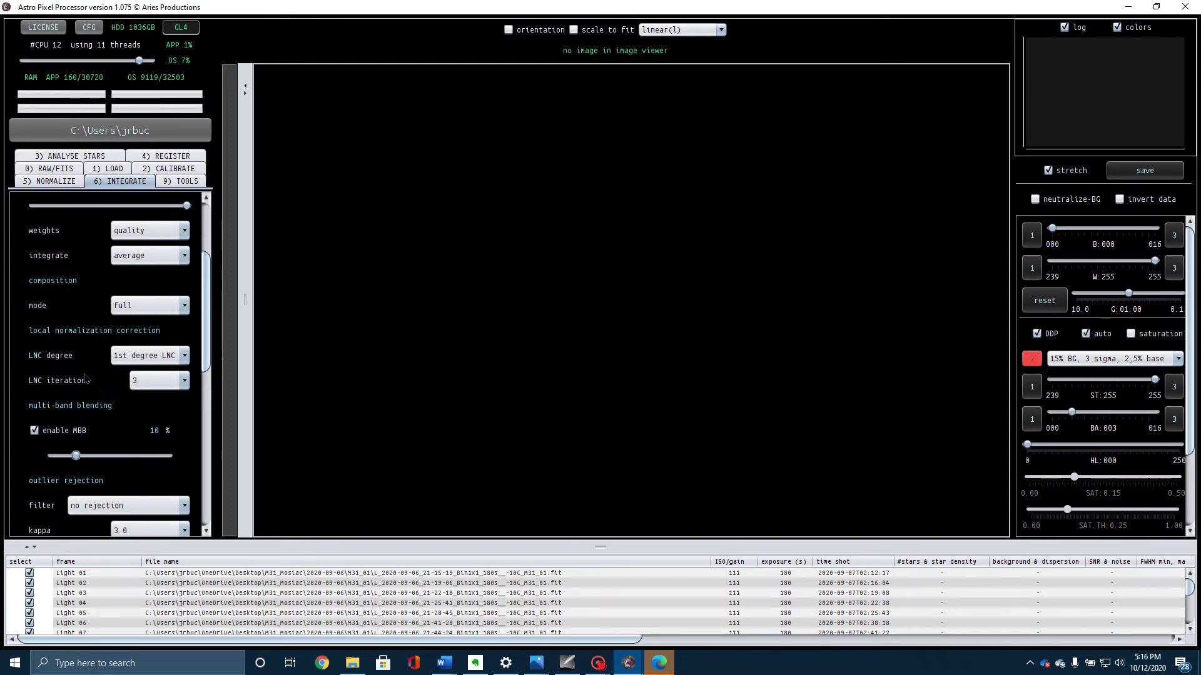
scroll(94, 393, "down", 5)
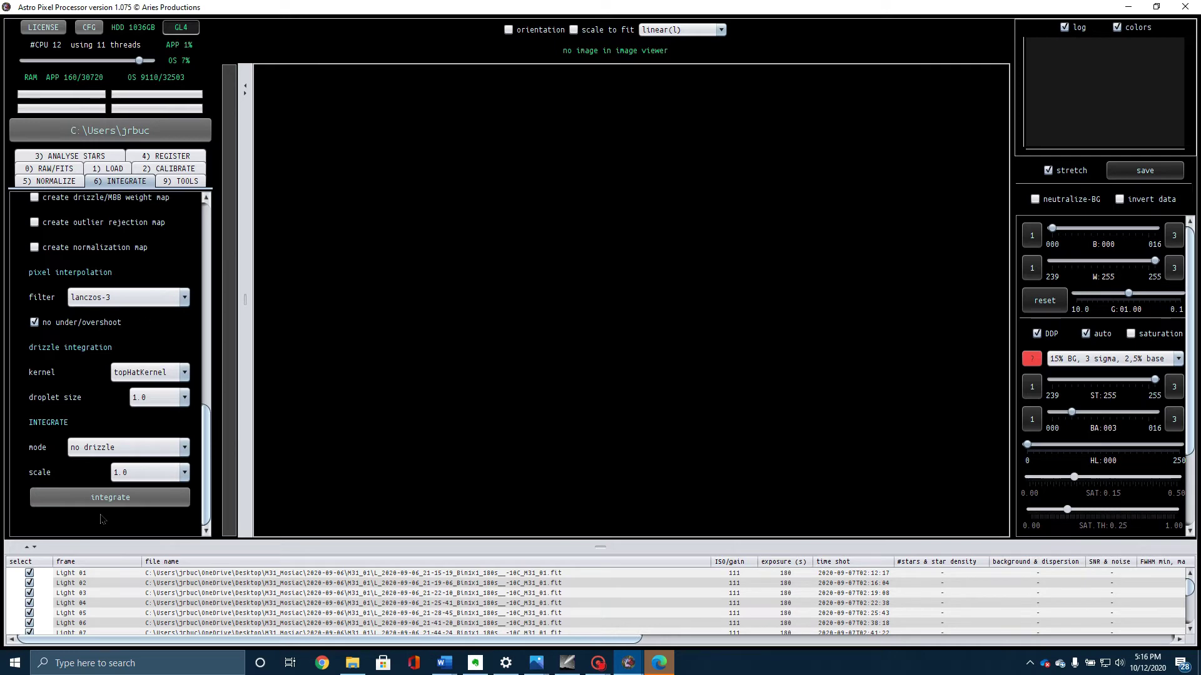
Switch to File Explorer and examine M31_Mosiac's 2020-09-06, 2020-10-05 and 2020-10-07 panel folders, ending in the Stacked Frames folder
left_click(1127, 6)
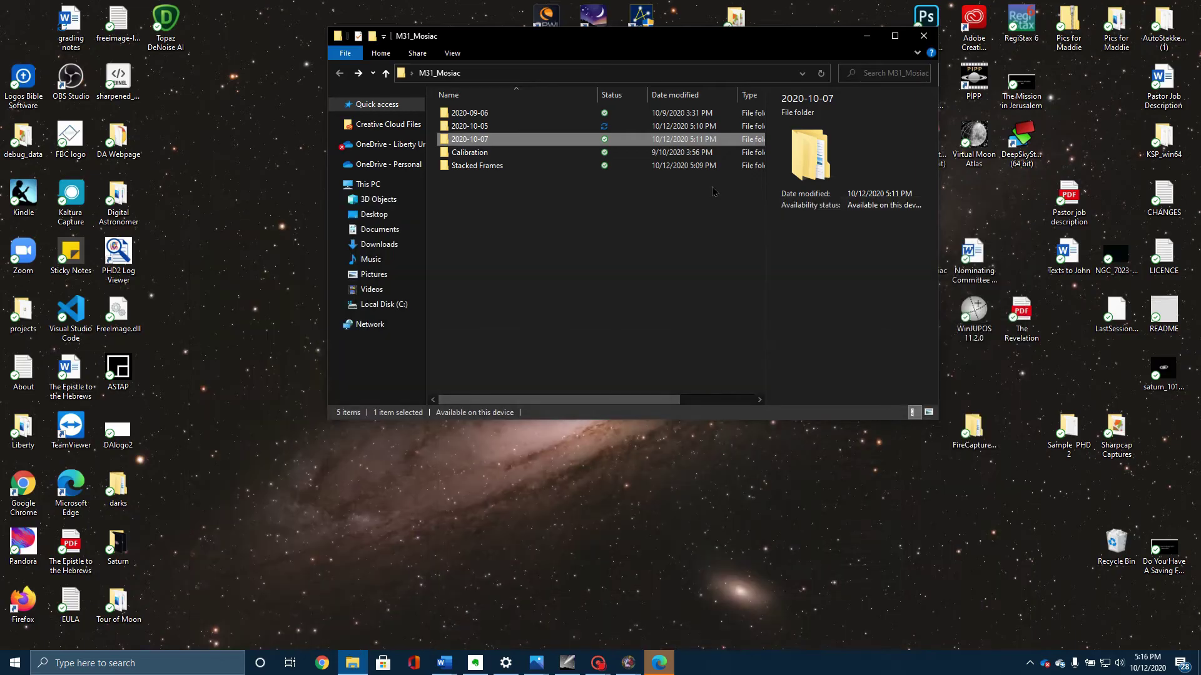
double_click(482, 113)
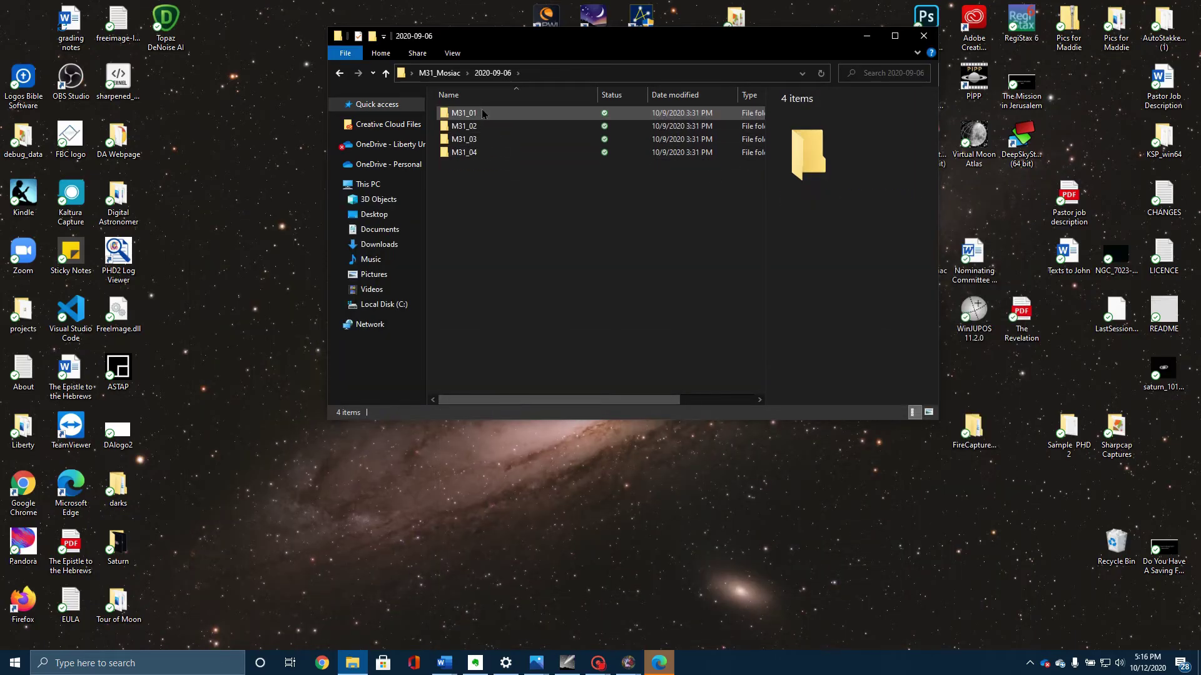
left_click(483, 125)
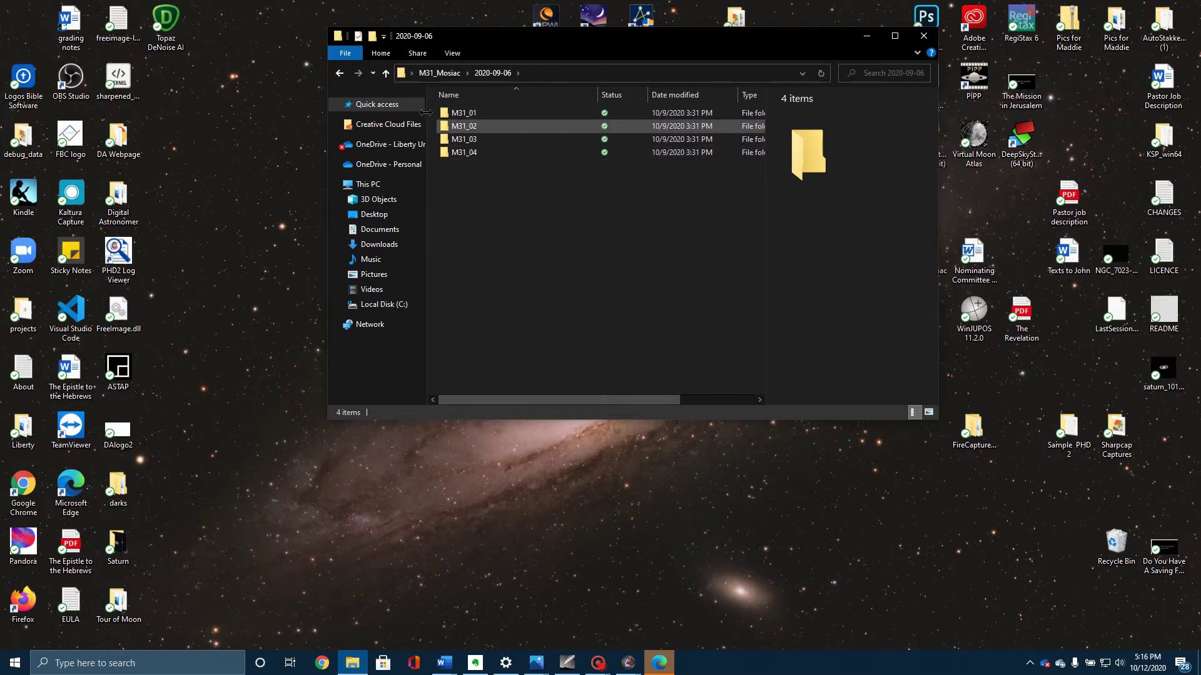
left_click(340, 72)
left_click(470, 128)
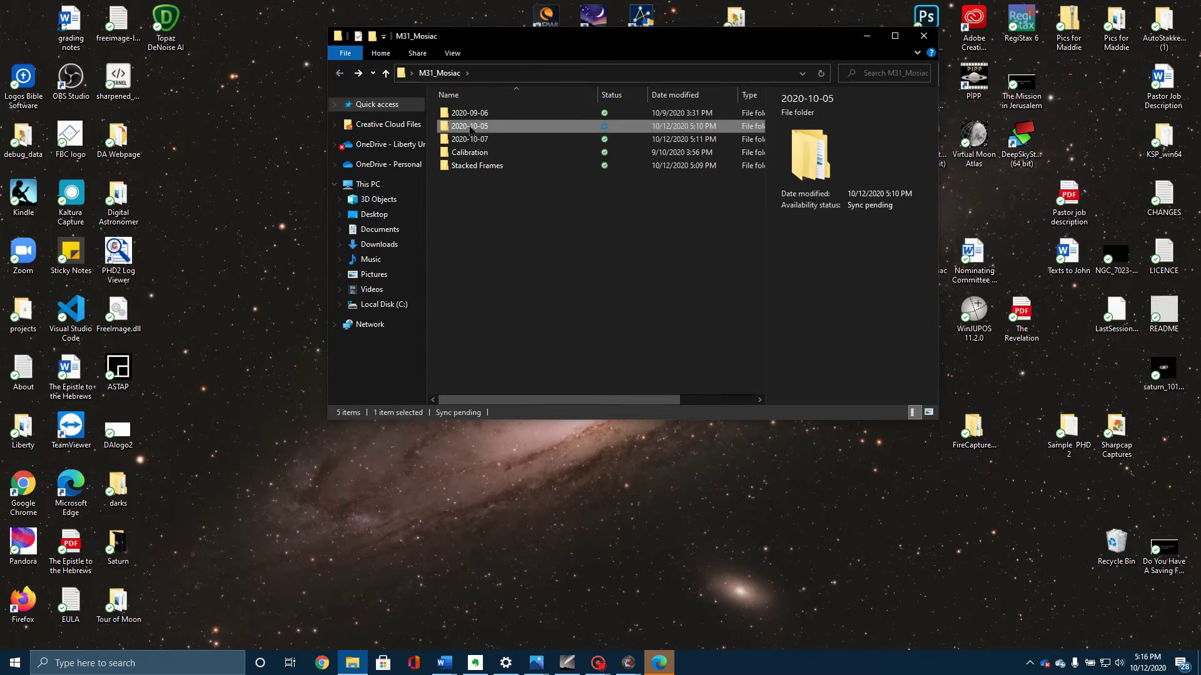
double_click(470, 128)
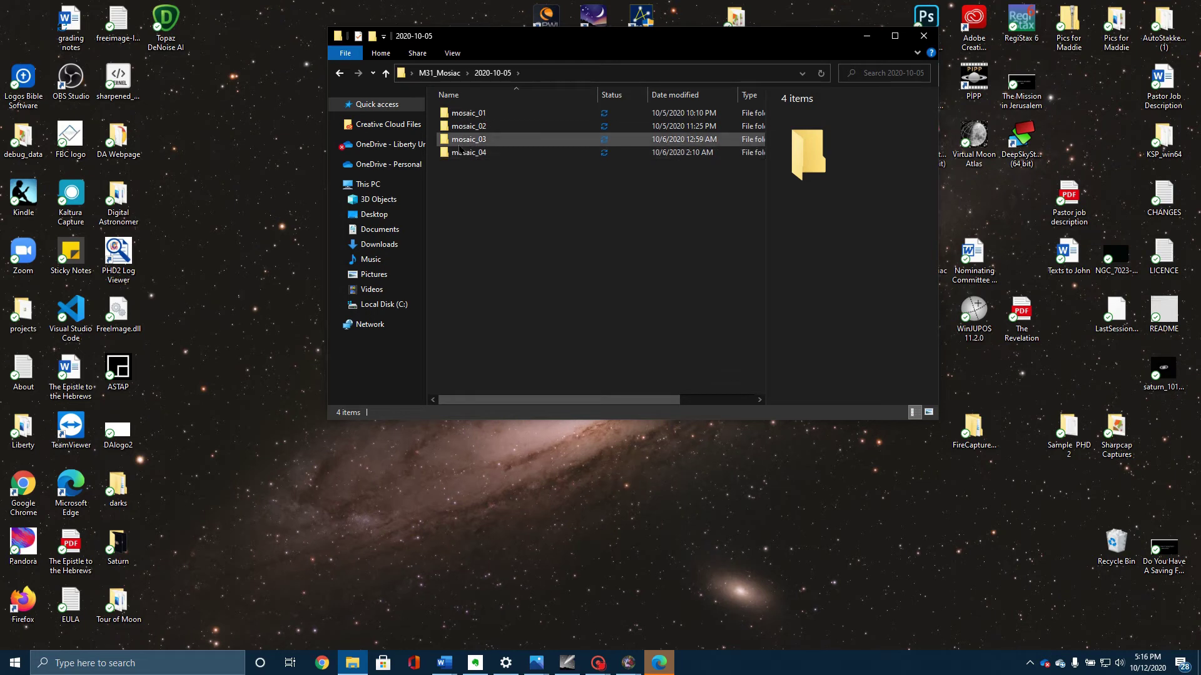
left_click(340, 73)
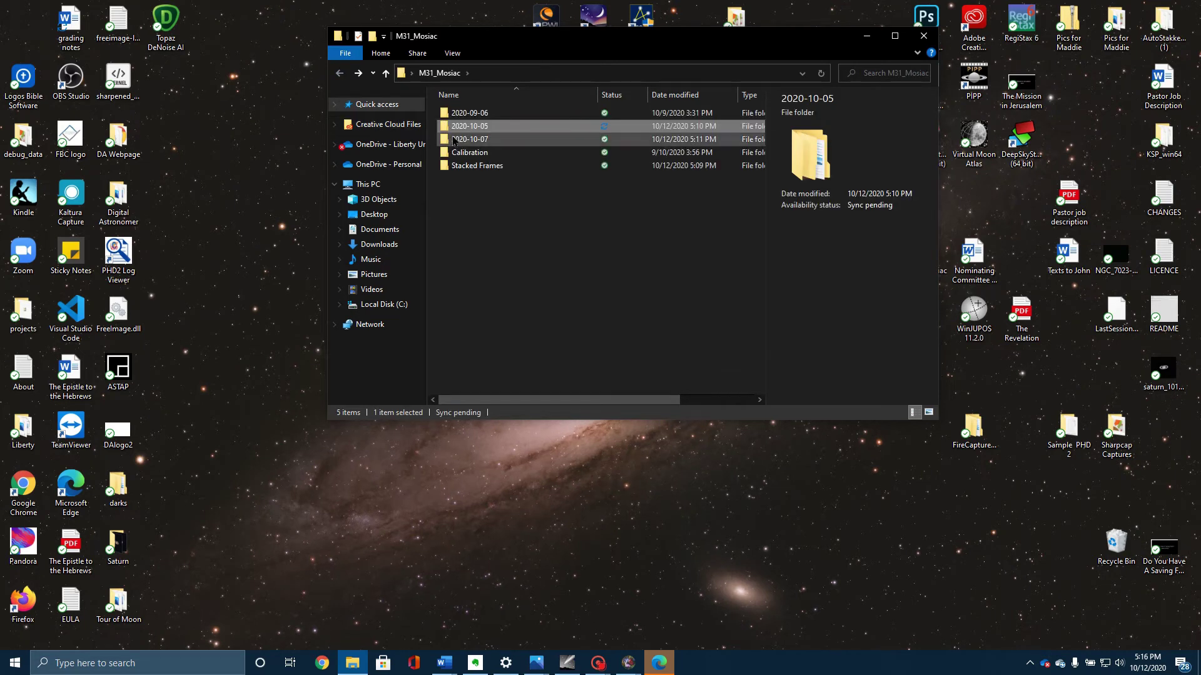
double_click(456, 139)
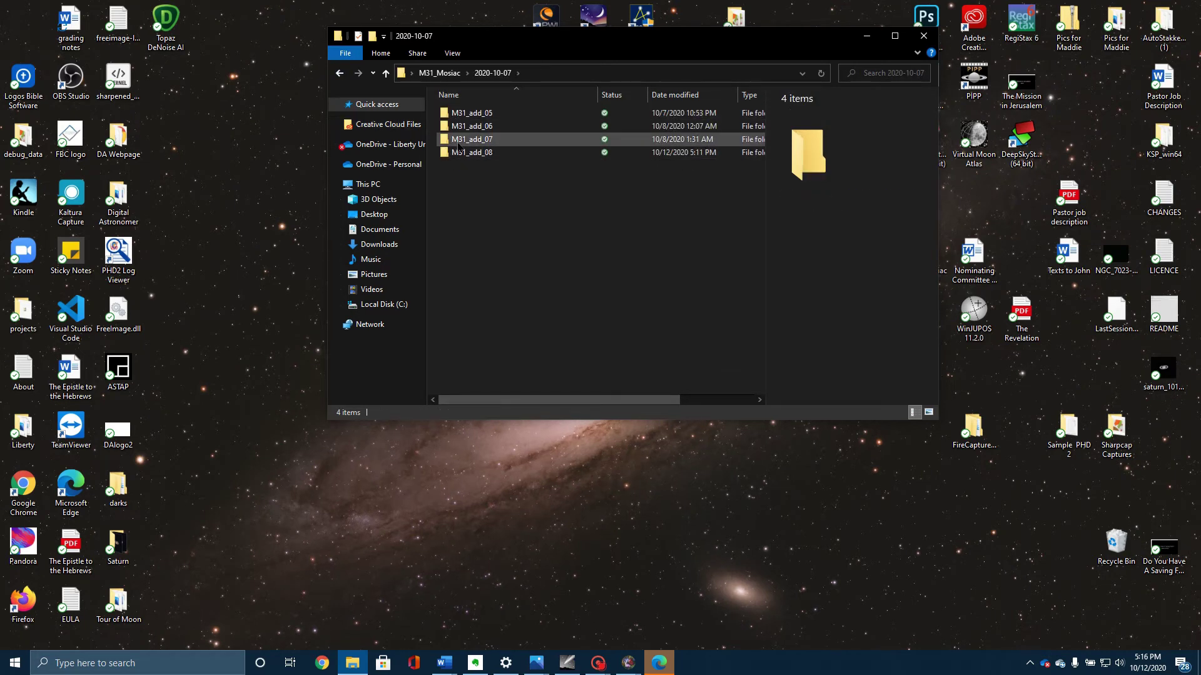
mouse_move(442, 153)
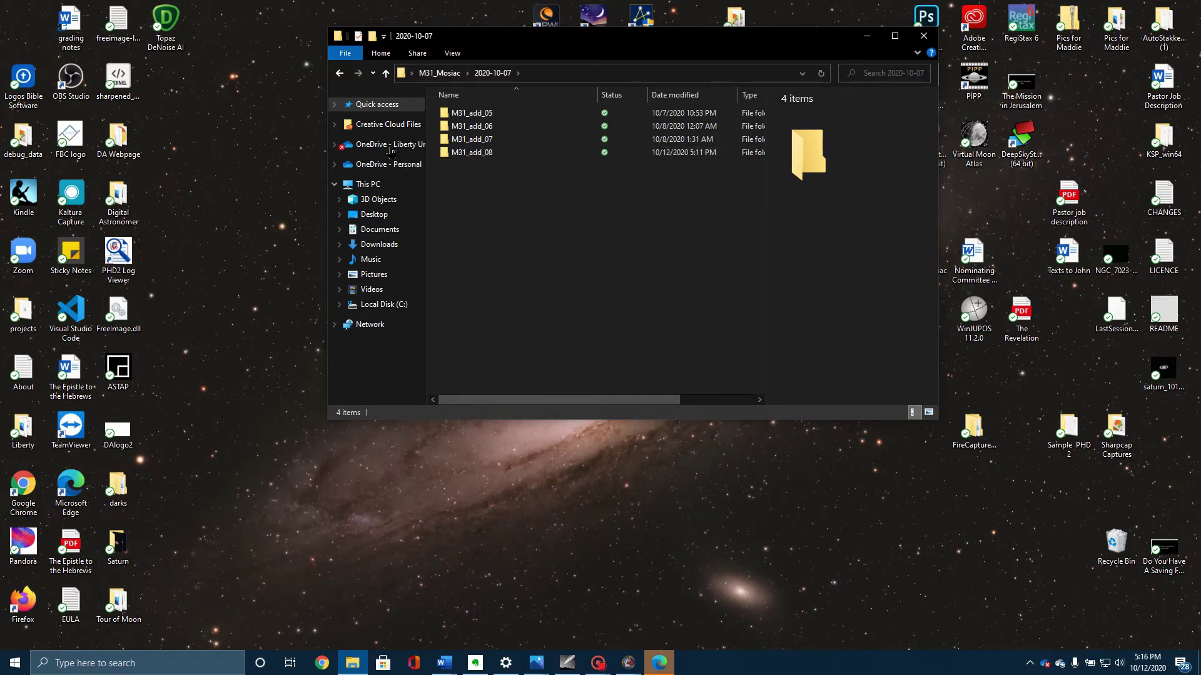
left_click(340, 74)
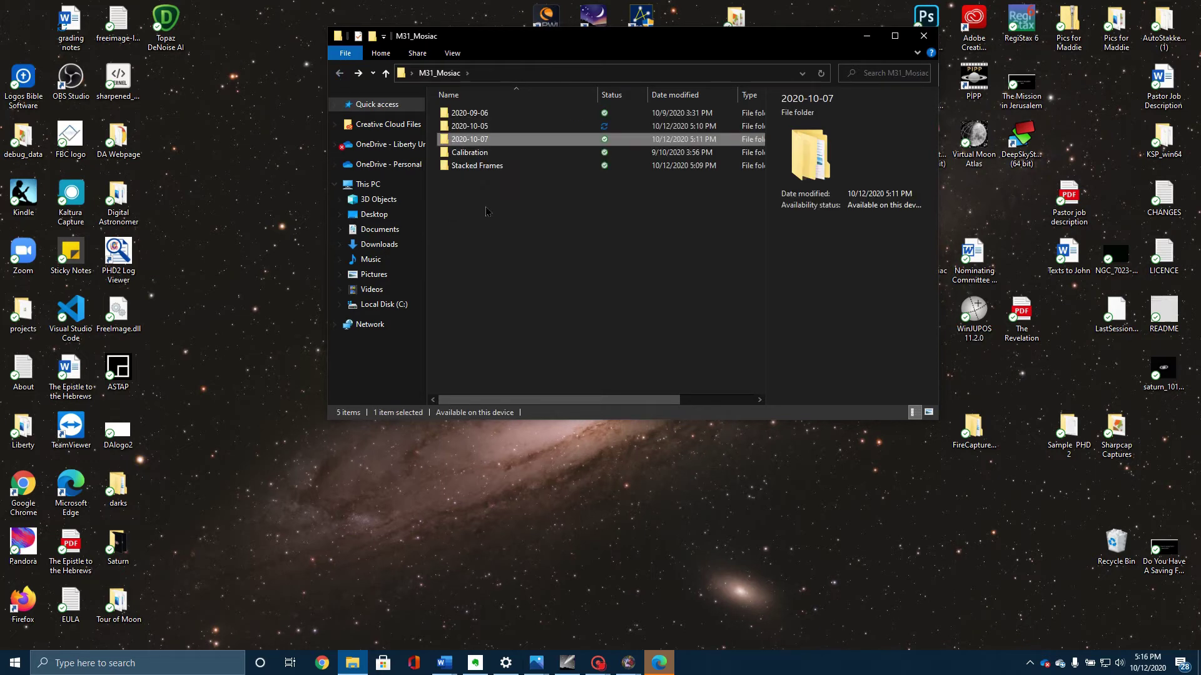
double_click(482, 168)
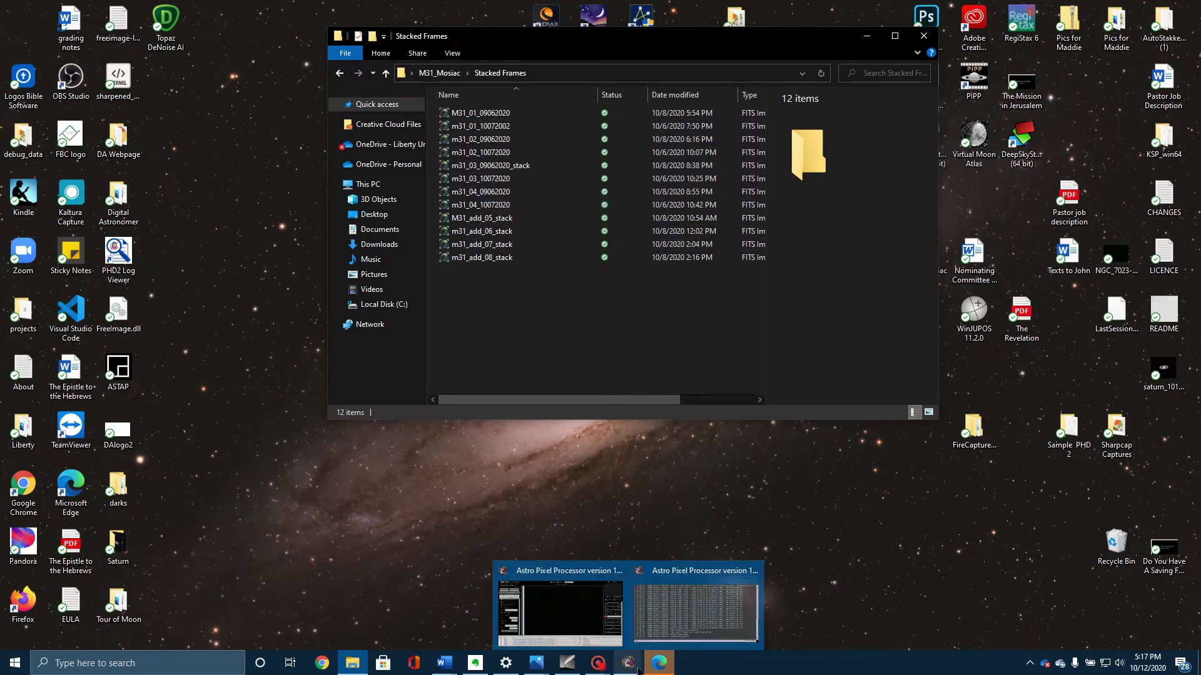
Switch back to Astro Pixel Processor and remove all loaded light frames from the project
left_click(639, 669)
left_click(559, 610)
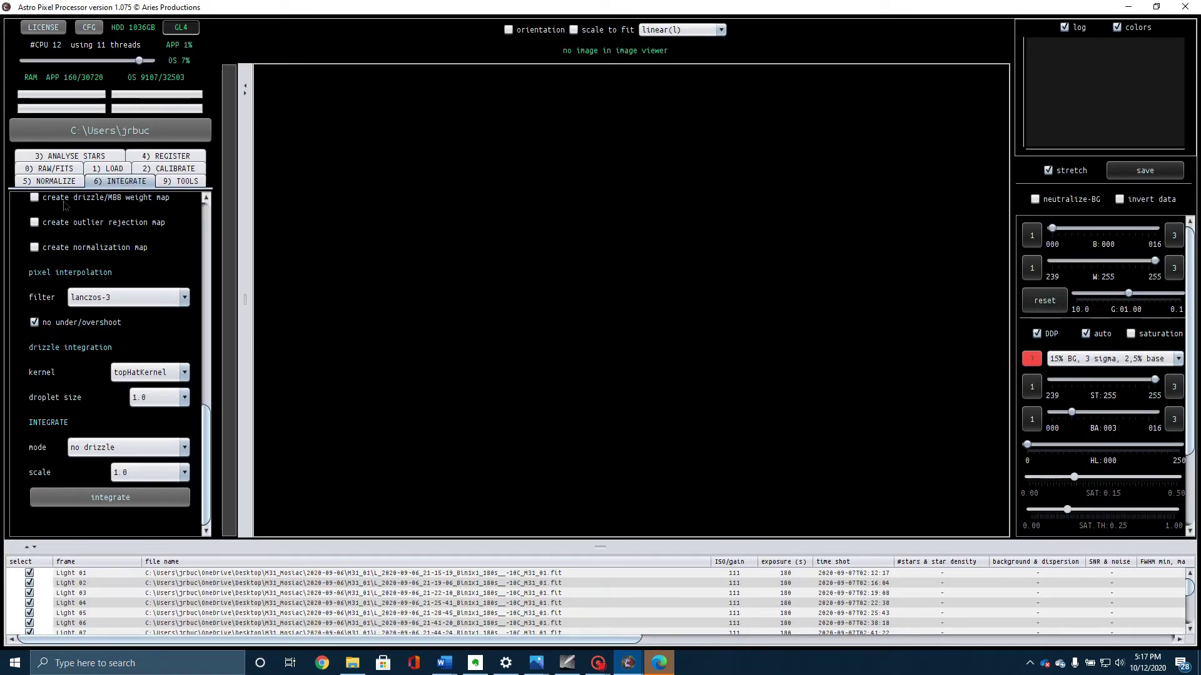
left_click(108, 168)
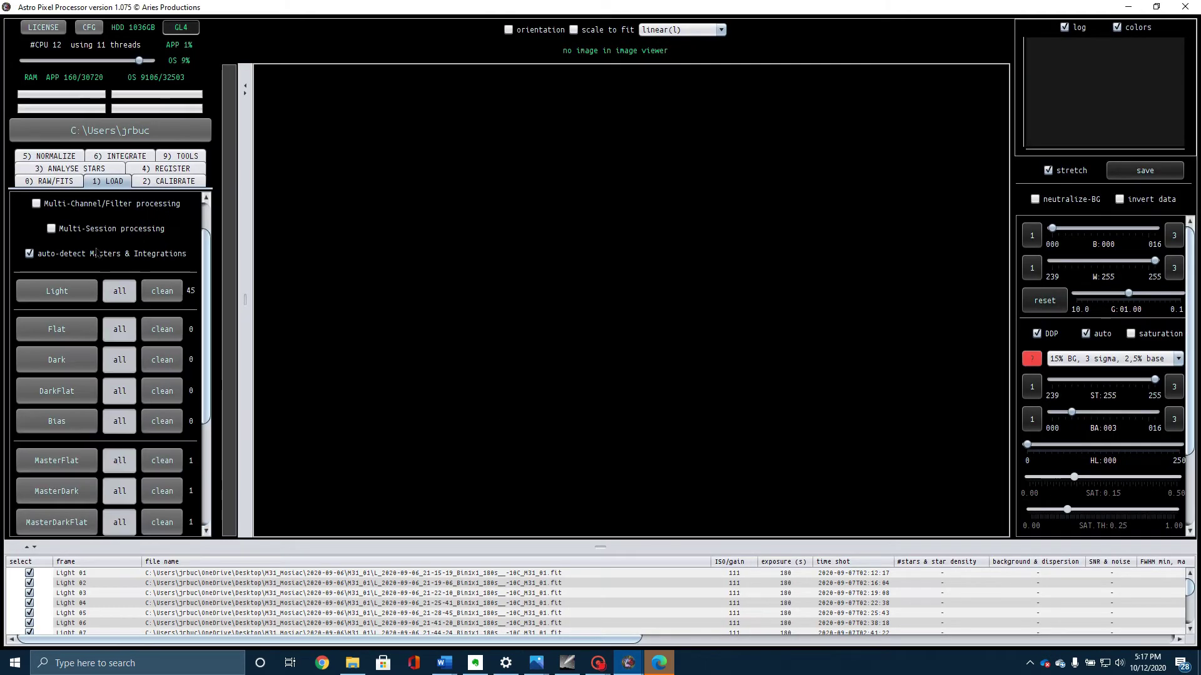
left_click(123, 298)
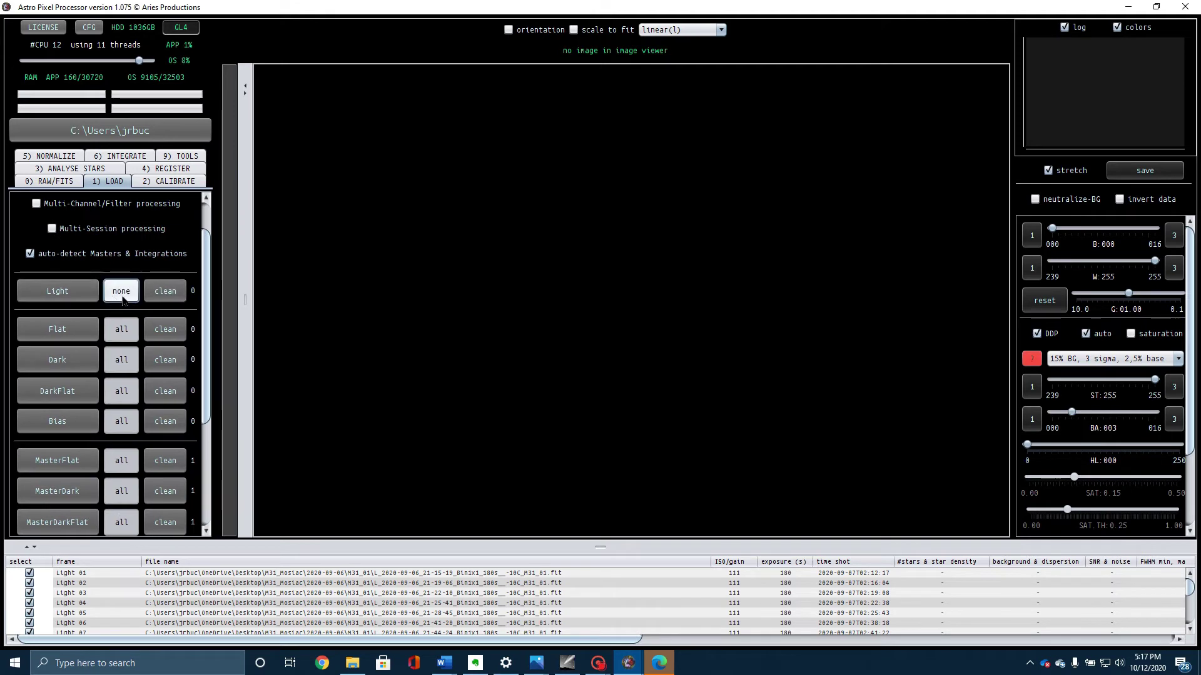
left_click(156, 293)
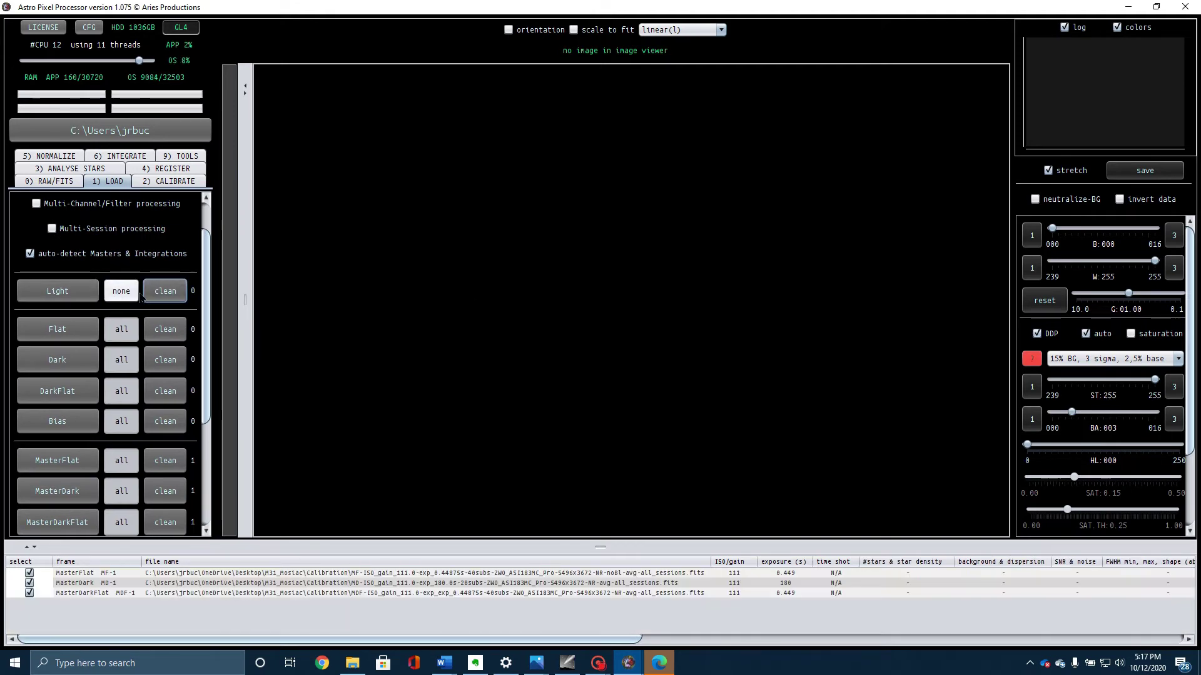
Remove the loaded MasterFlat, MasterDark and MasterDarkFlat from the project
left_click(121, 461)
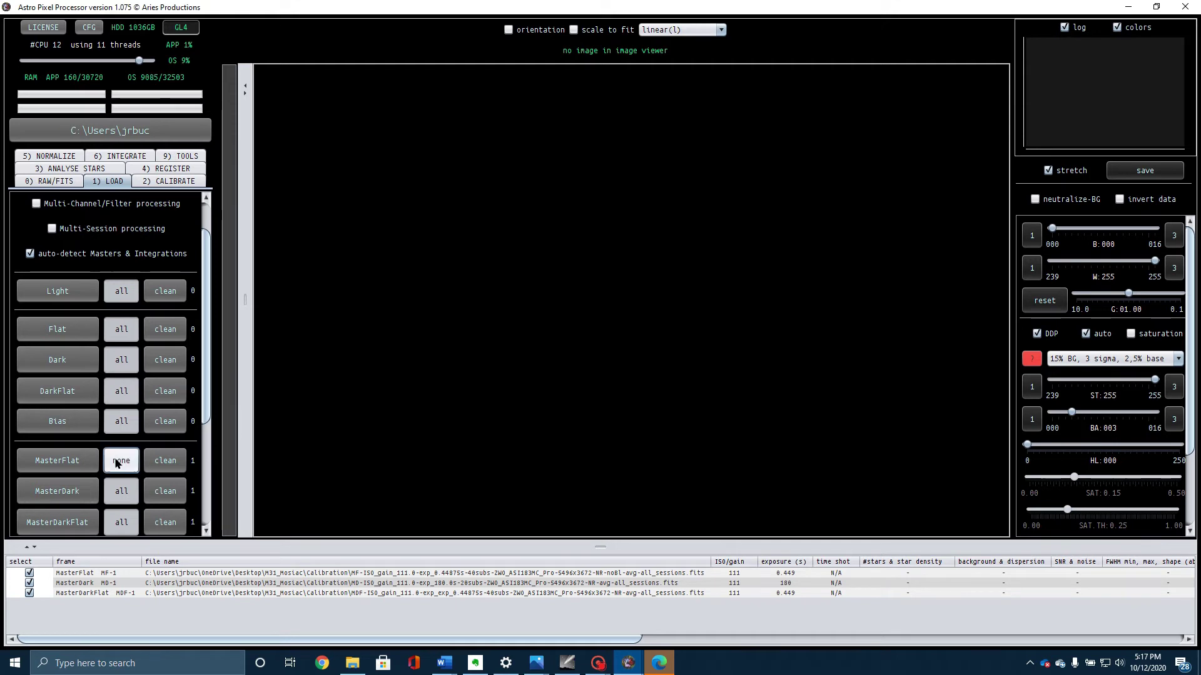
left_click(149, 463)
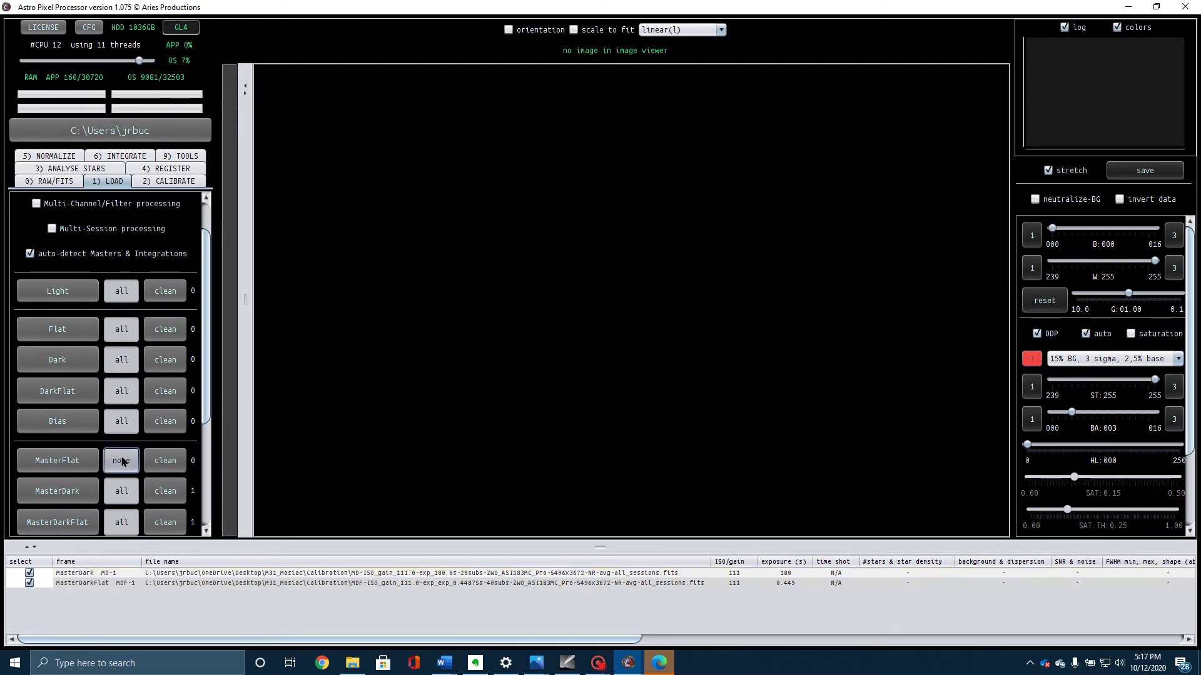
left_click(122, 491)
left_click(156, 497)
left_click(125, 525)
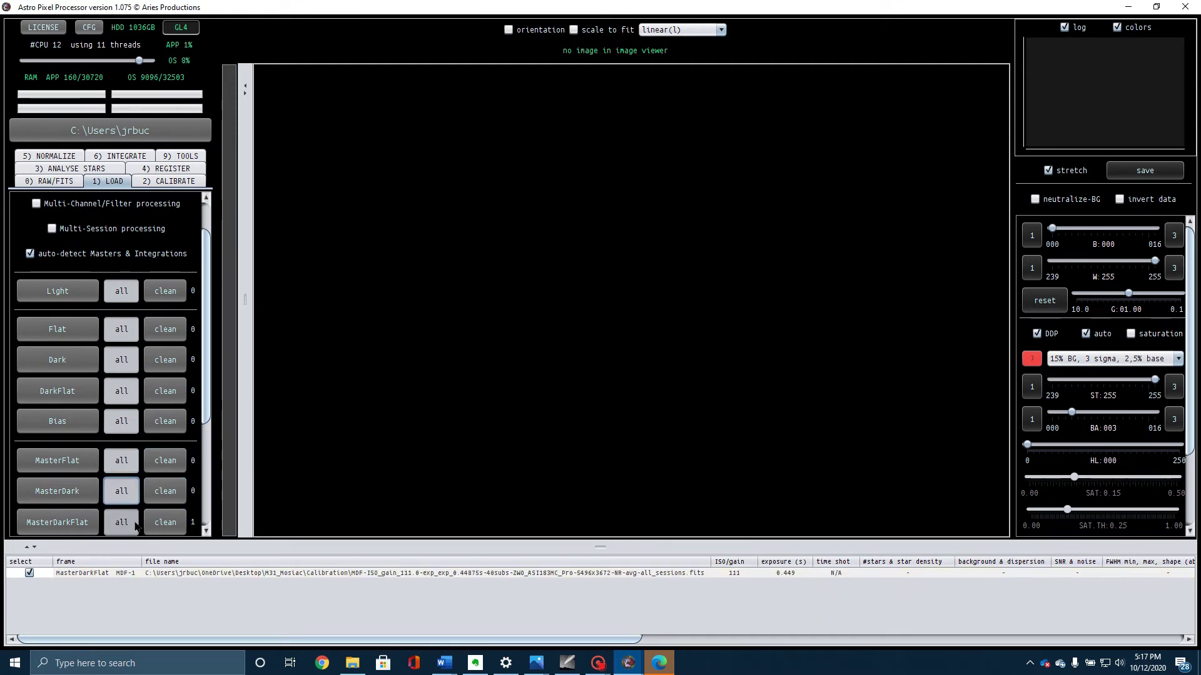
left_click(160, 530)
left_click(121, 524)
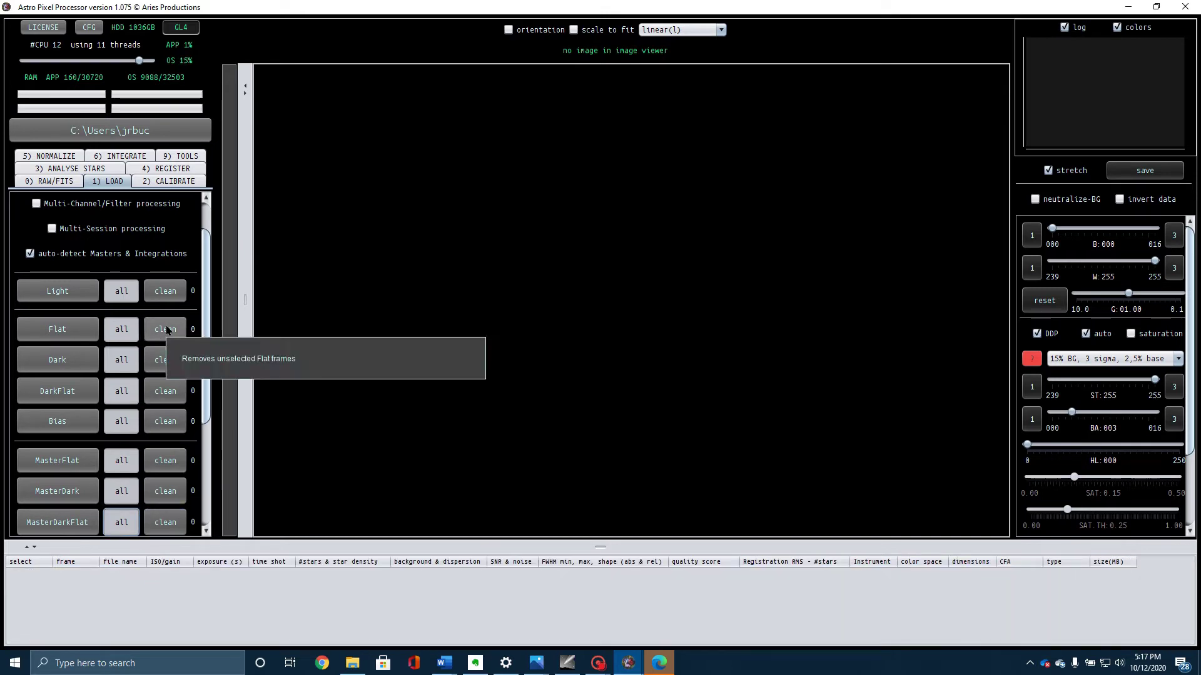
Load all twelve stacked FITS files from M31_Mosiac's Stacked Frames folder as light frames
left_click(58, 291)
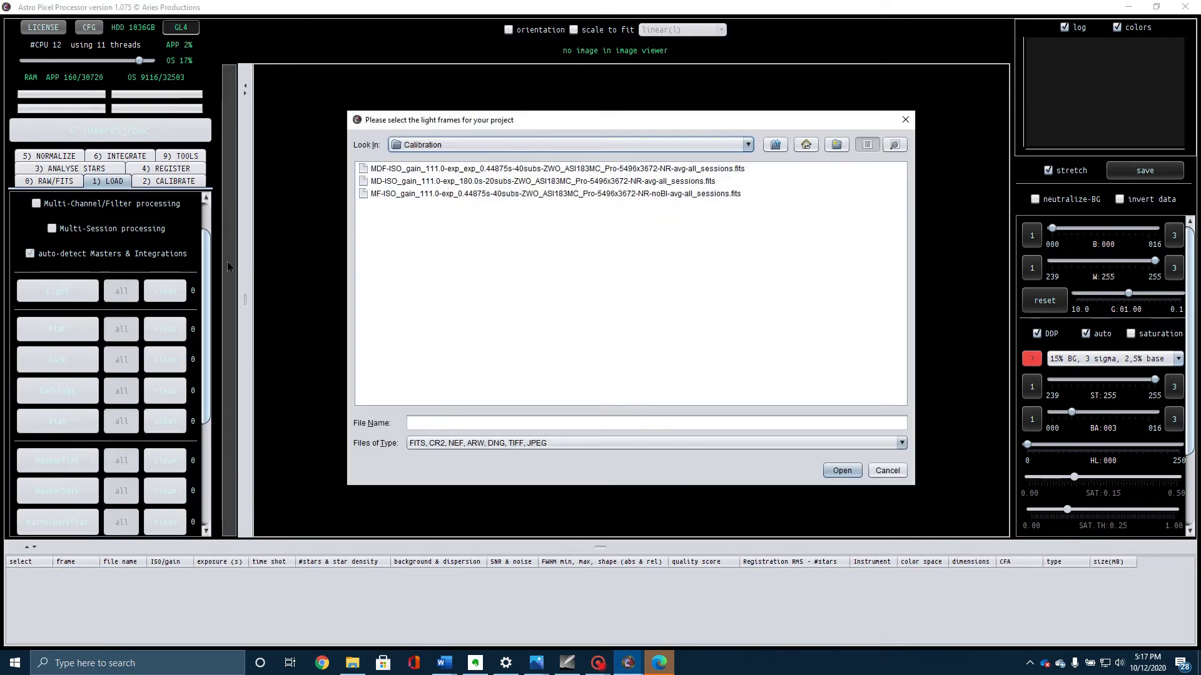
left_click(777, 143)
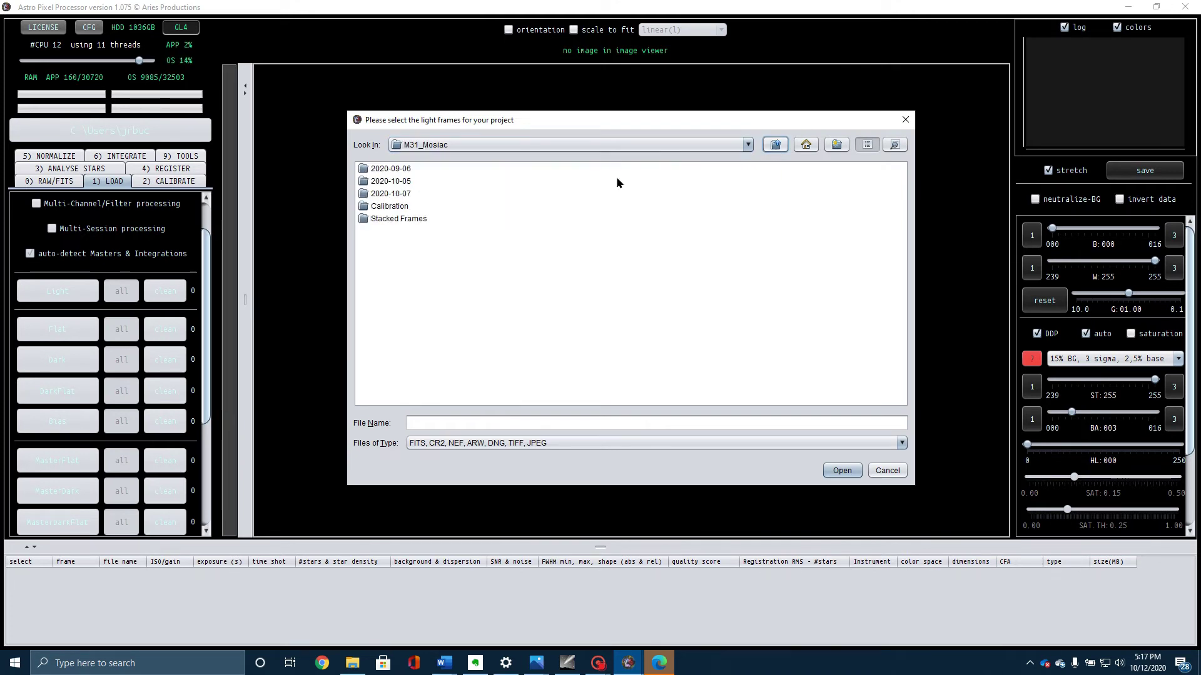
double_click(394, 219)
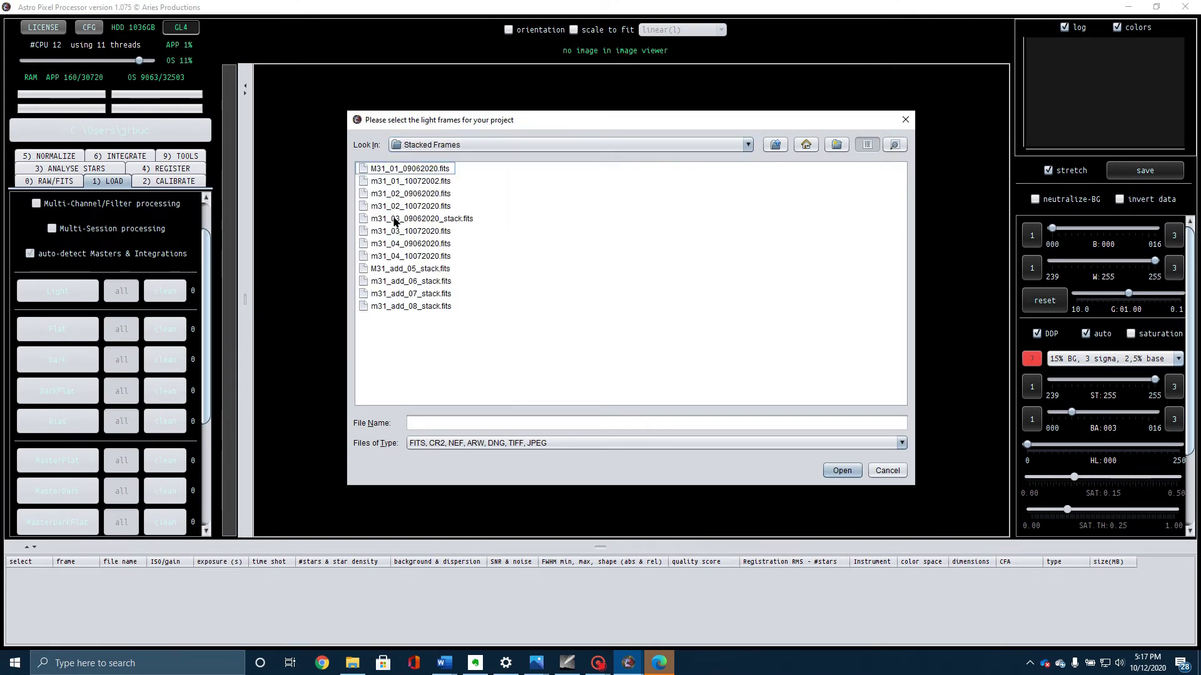
left_click(396, 170)
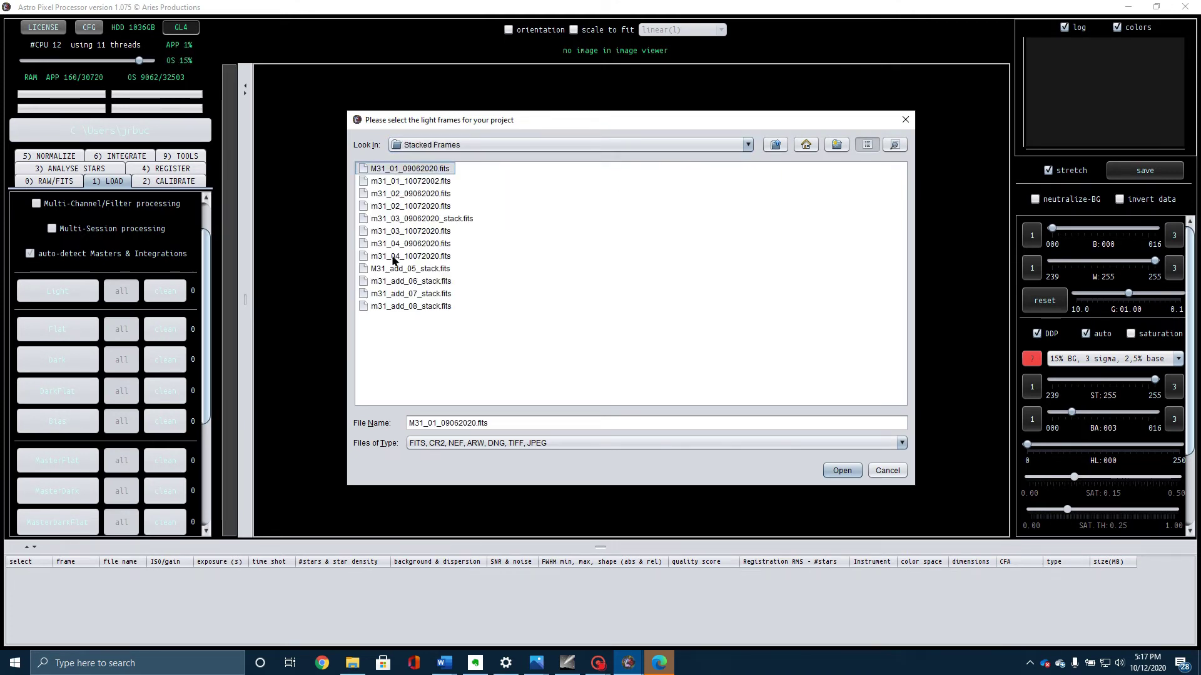
left_click(398, 306, "shift")
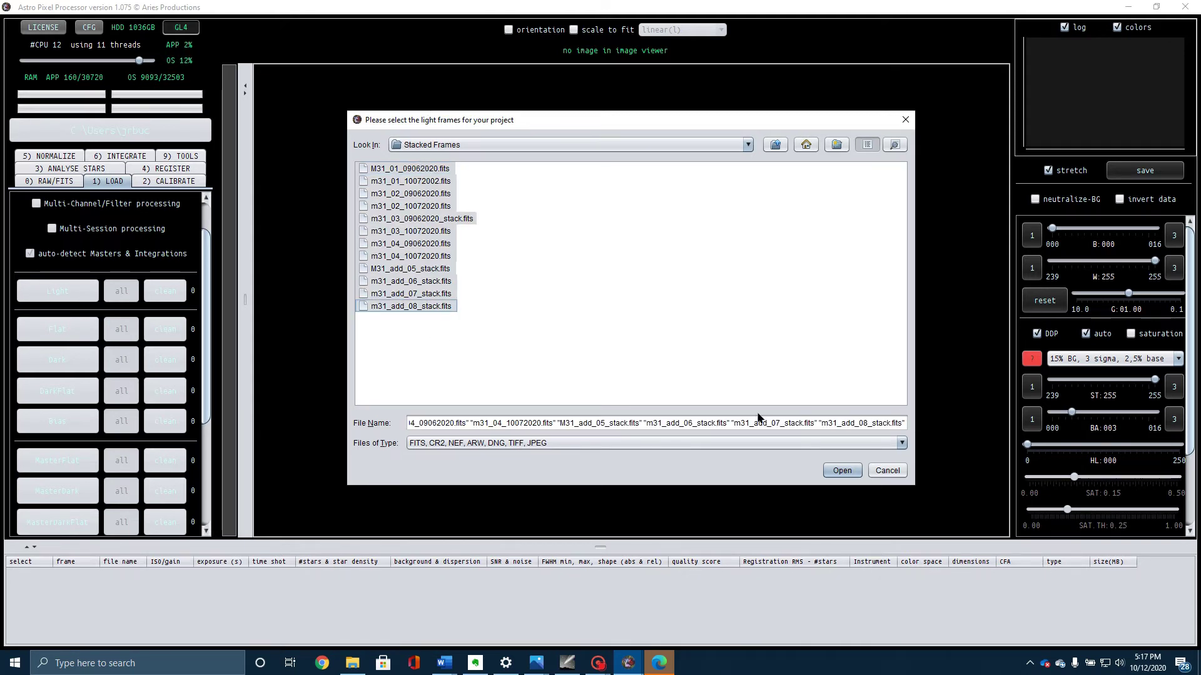
left_click(841, 471)
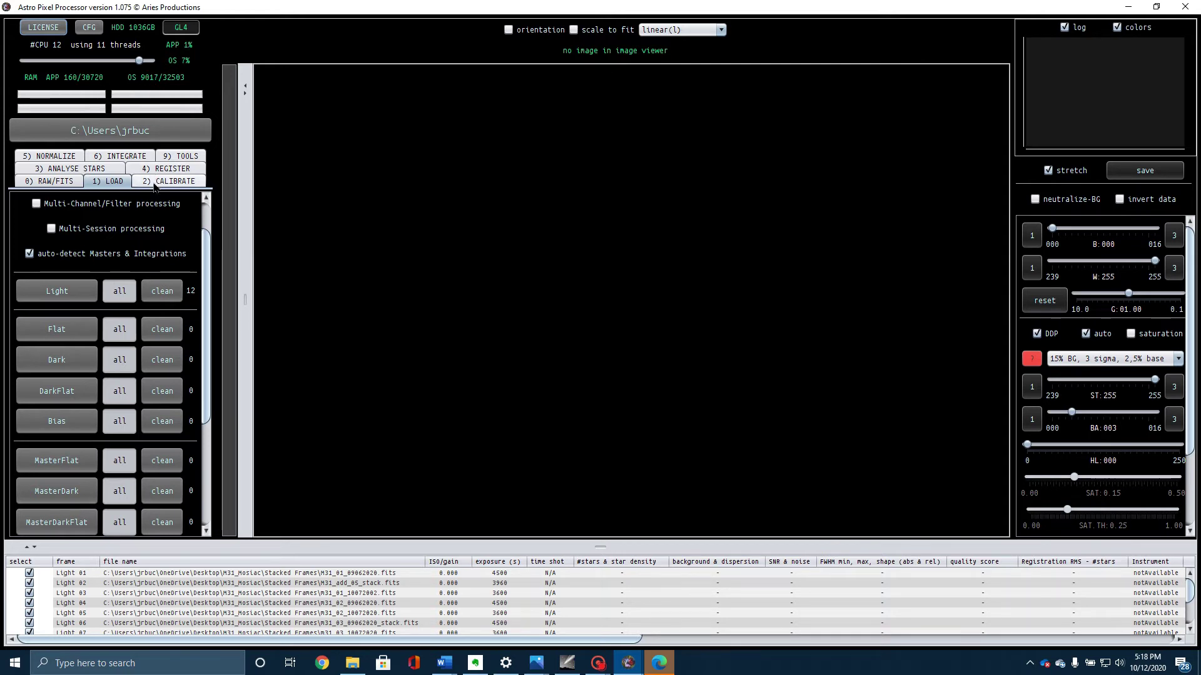
Set the automatic star target for star detection to 5000
left_click(74, 168)
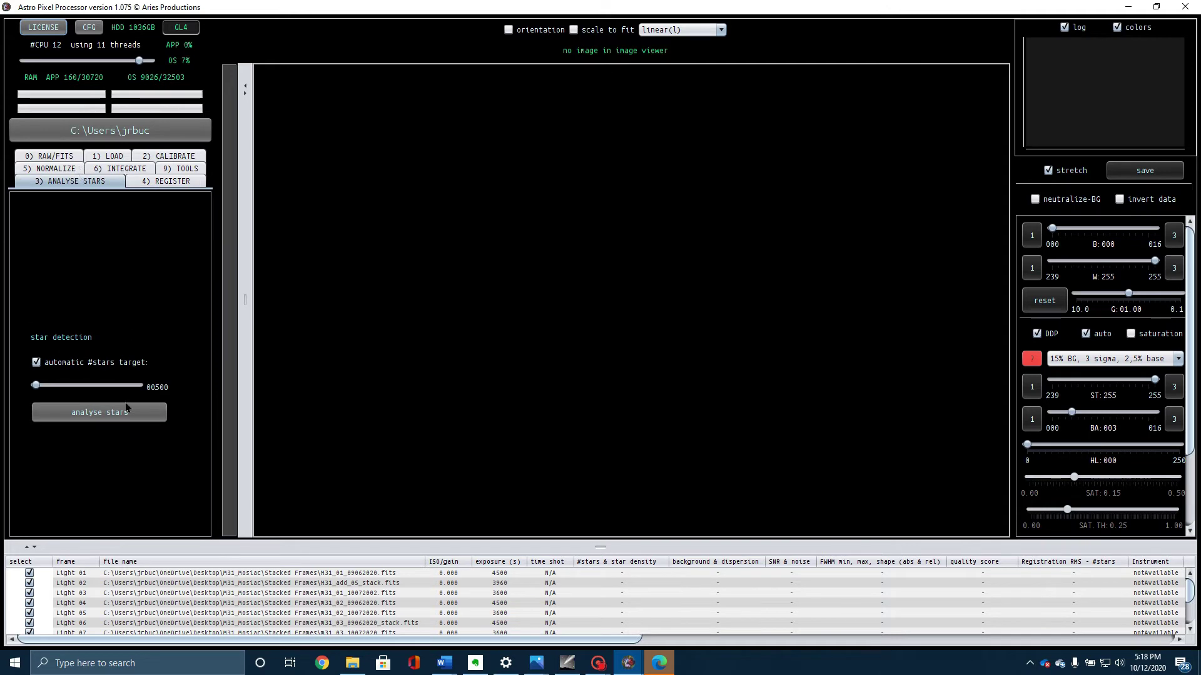
left_click(90, 386)
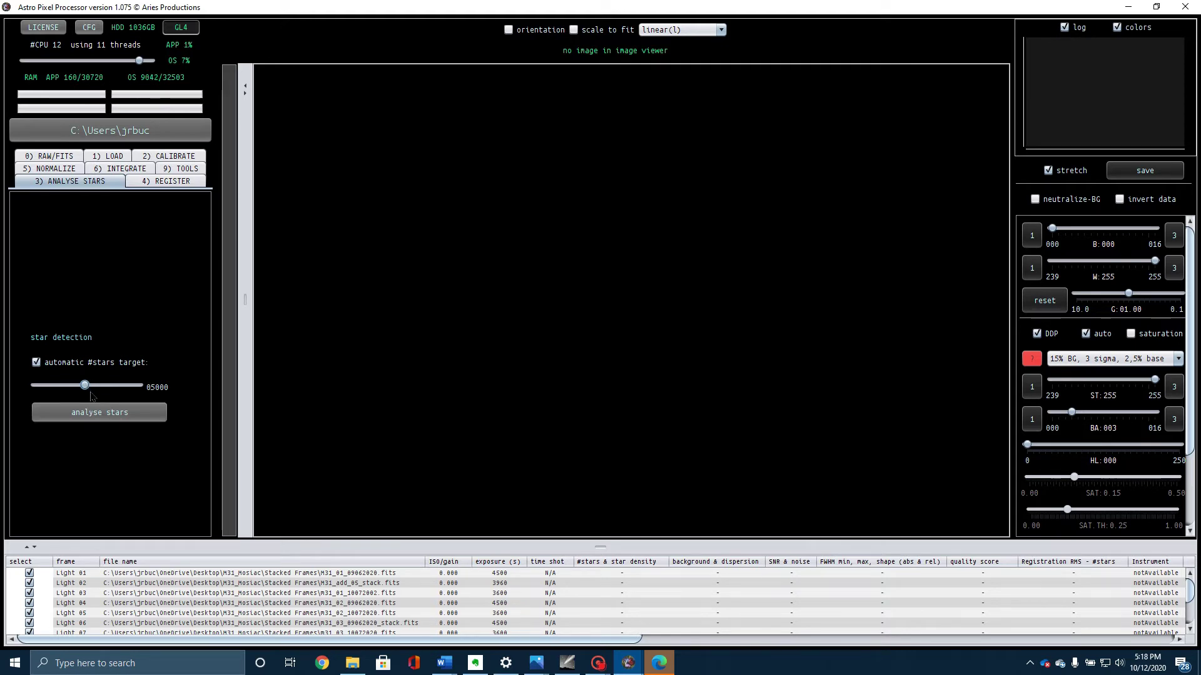
mouse_move(92, 390)
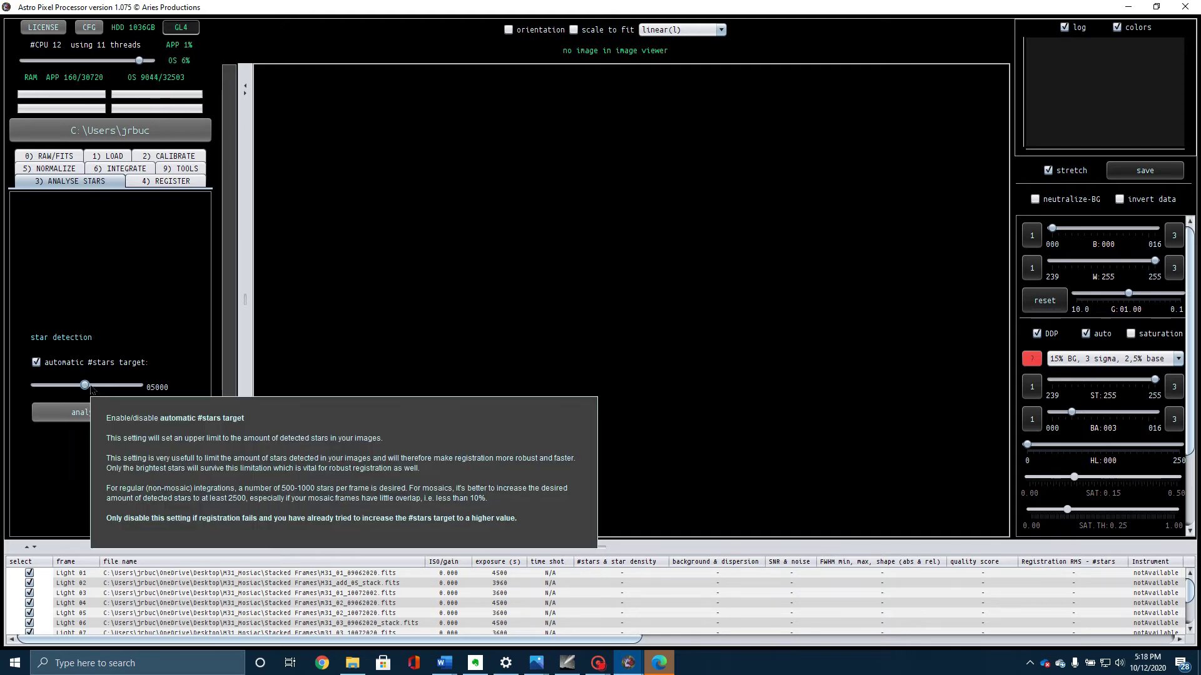
Set the registration's pattern recognition scale stop to 10
left_click(162, 185)
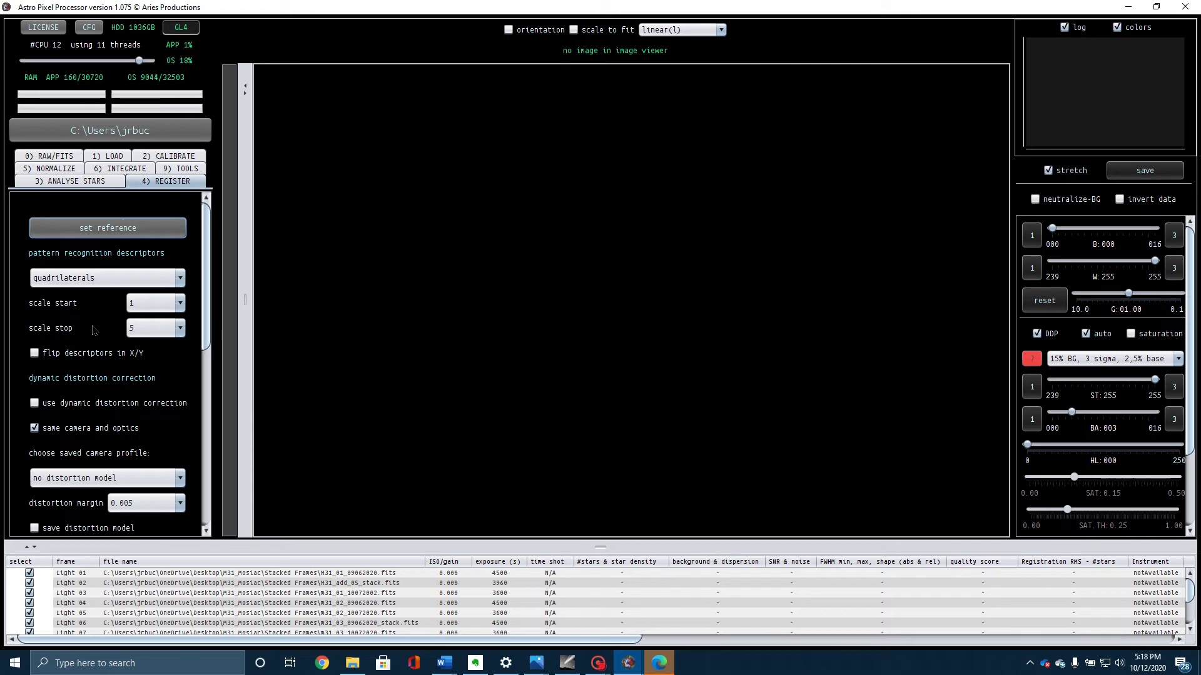
scroll(93, 330, "down", 2)
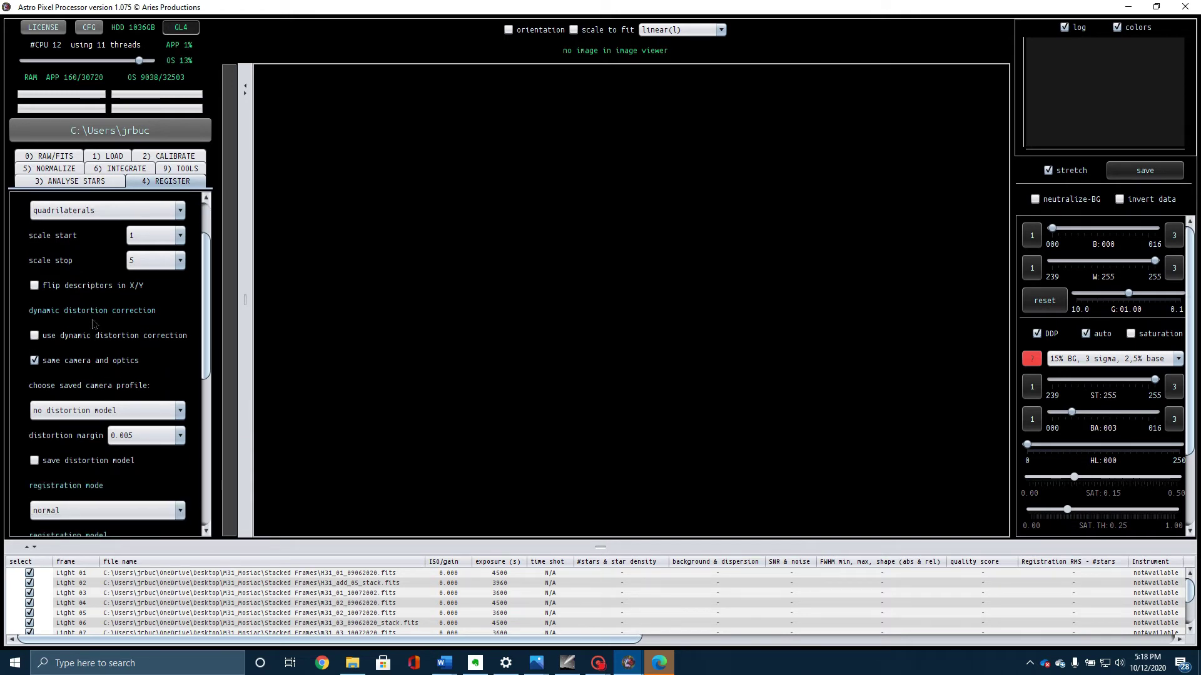
left_click(147, 265)
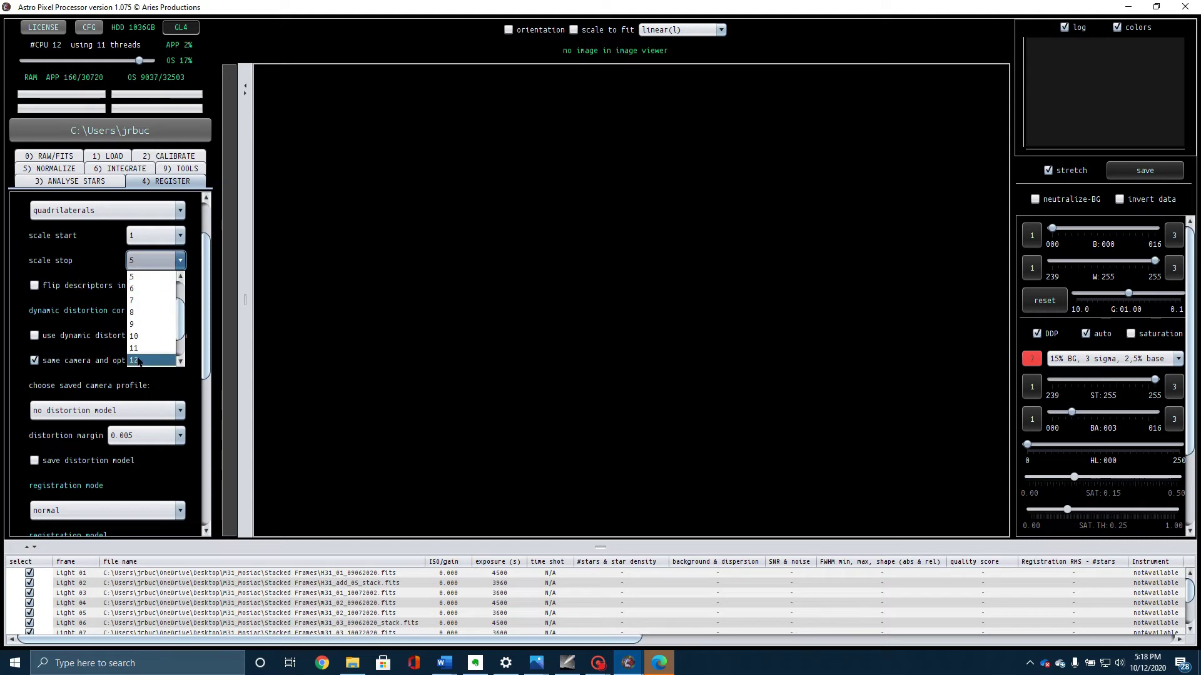
left_click(134, 336)
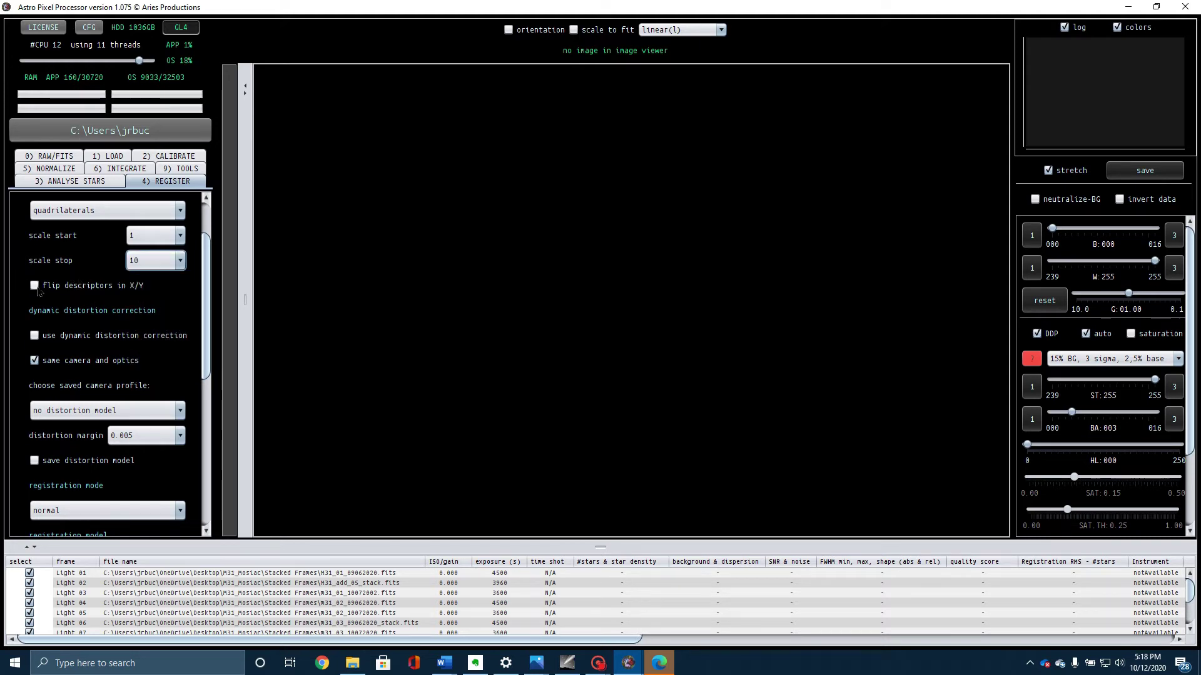
mouse_move(38, 291)
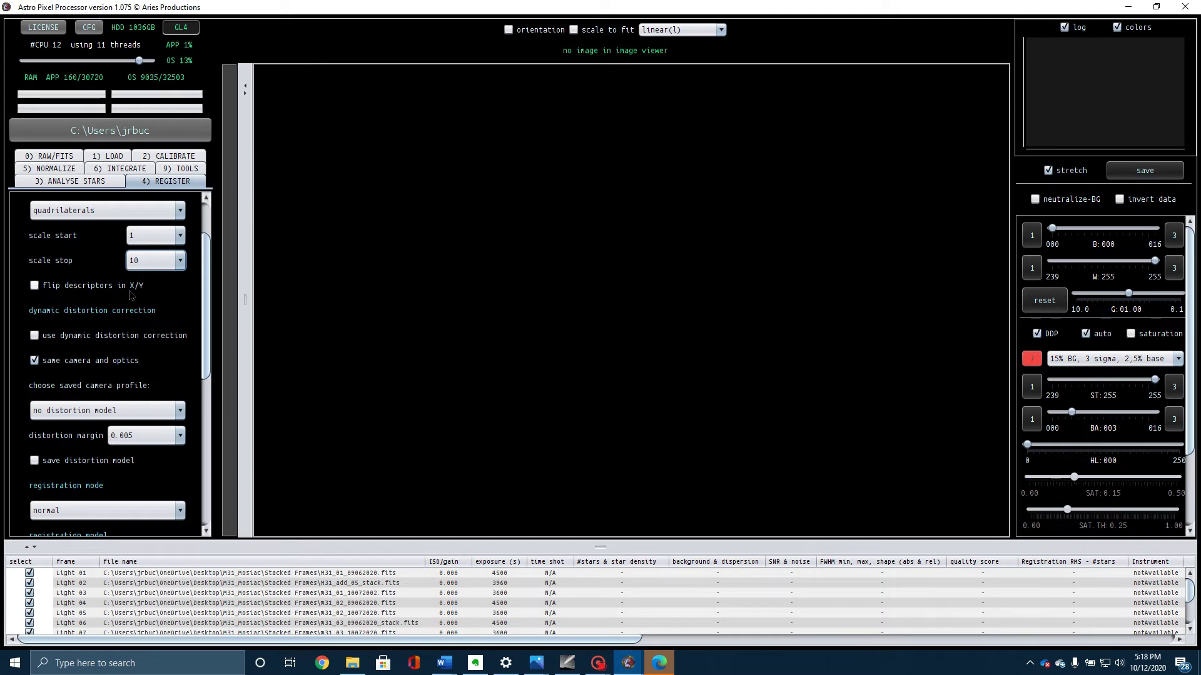
Disable the same camera and optics option and set the registration mode to mosaic
left_click(35, 361)
scroll(132, 357, "down", 1)
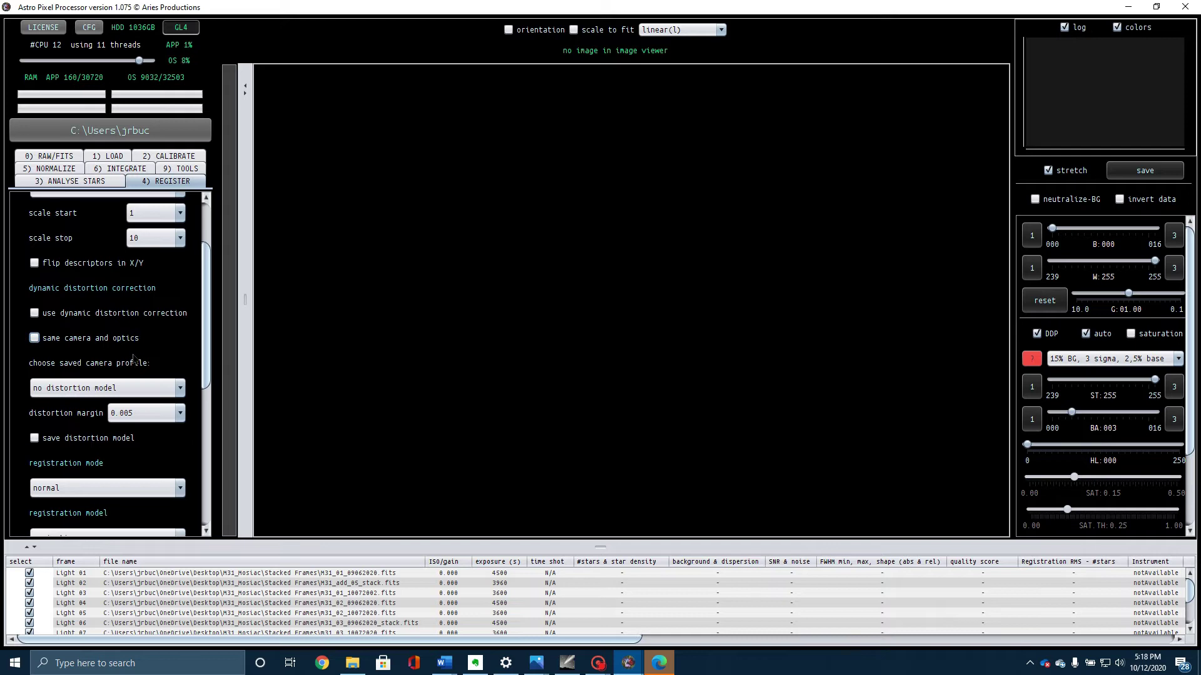
scroll(134, 358, "down", 4)
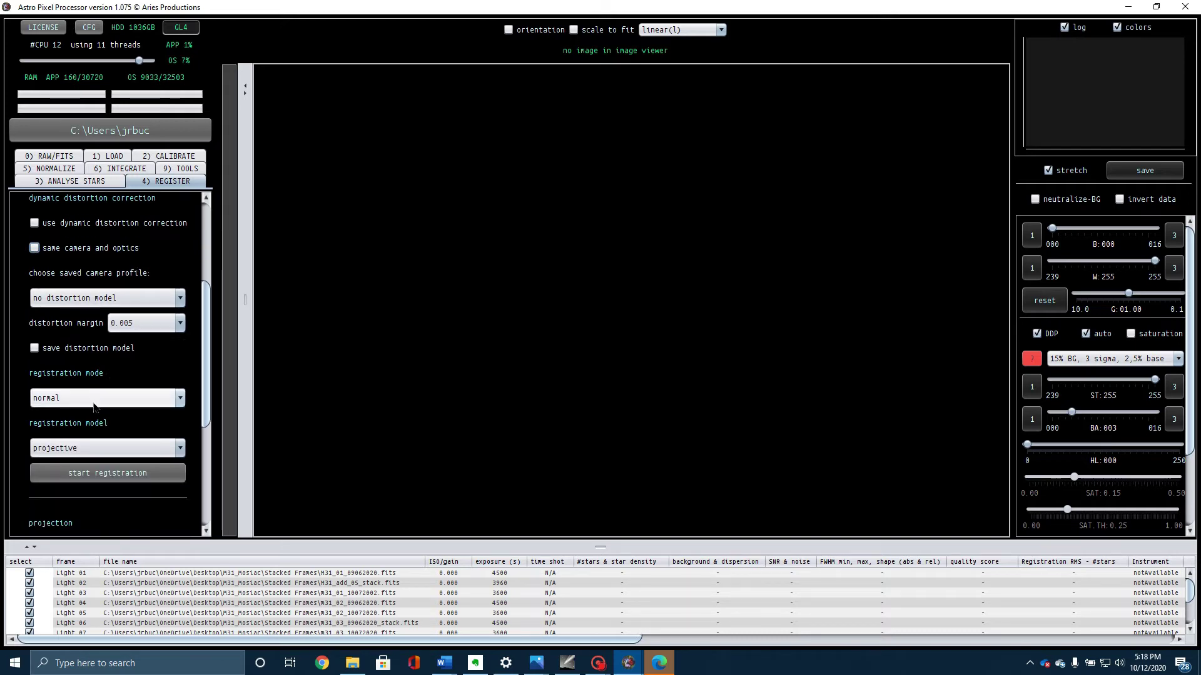
left_click(93, 406)
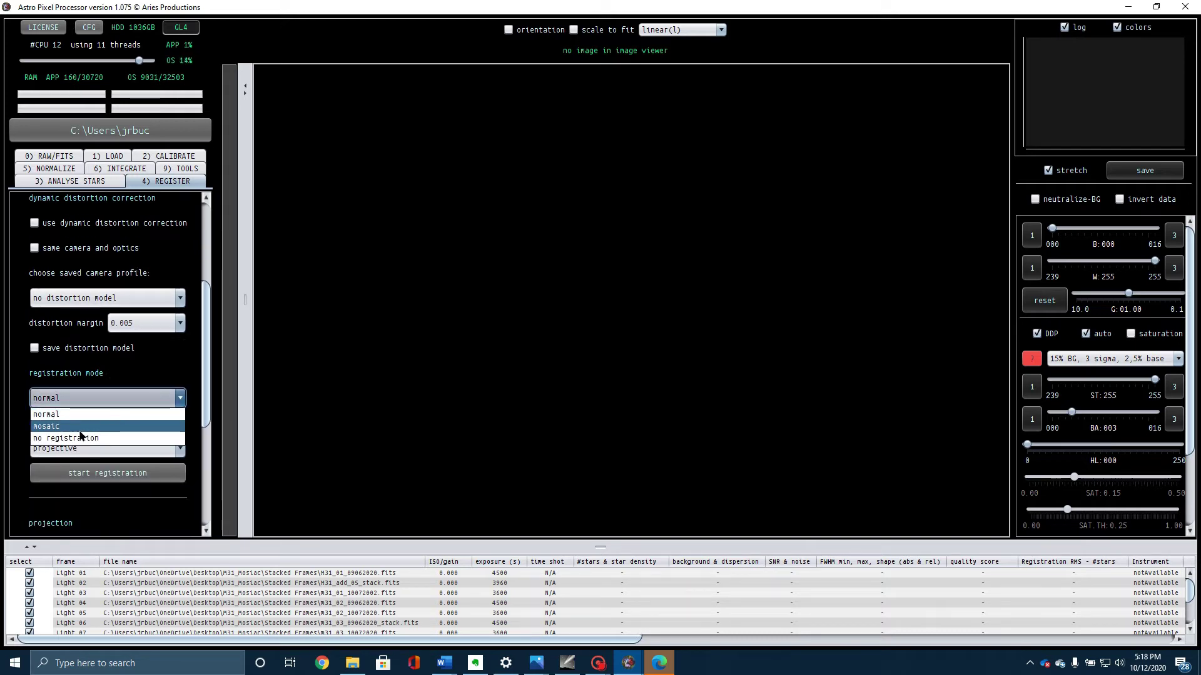
left_click(81, 427)
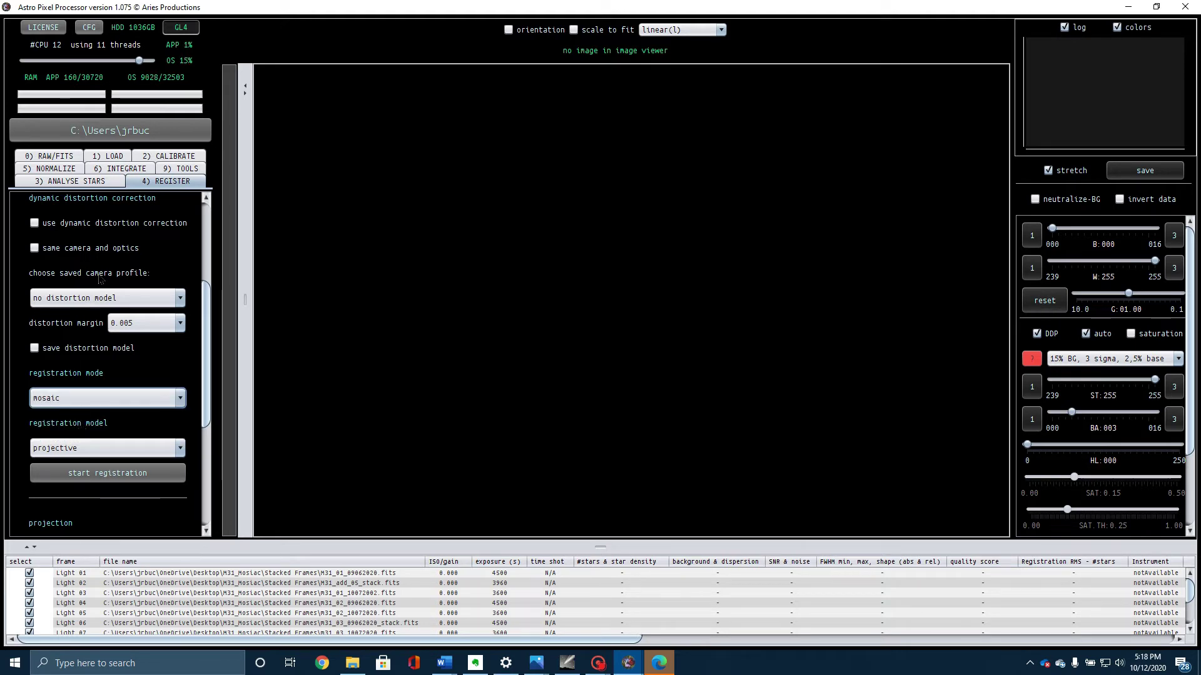
Keep the normalization settings as they are and set the integration weights to equal
left_click(55, 168)
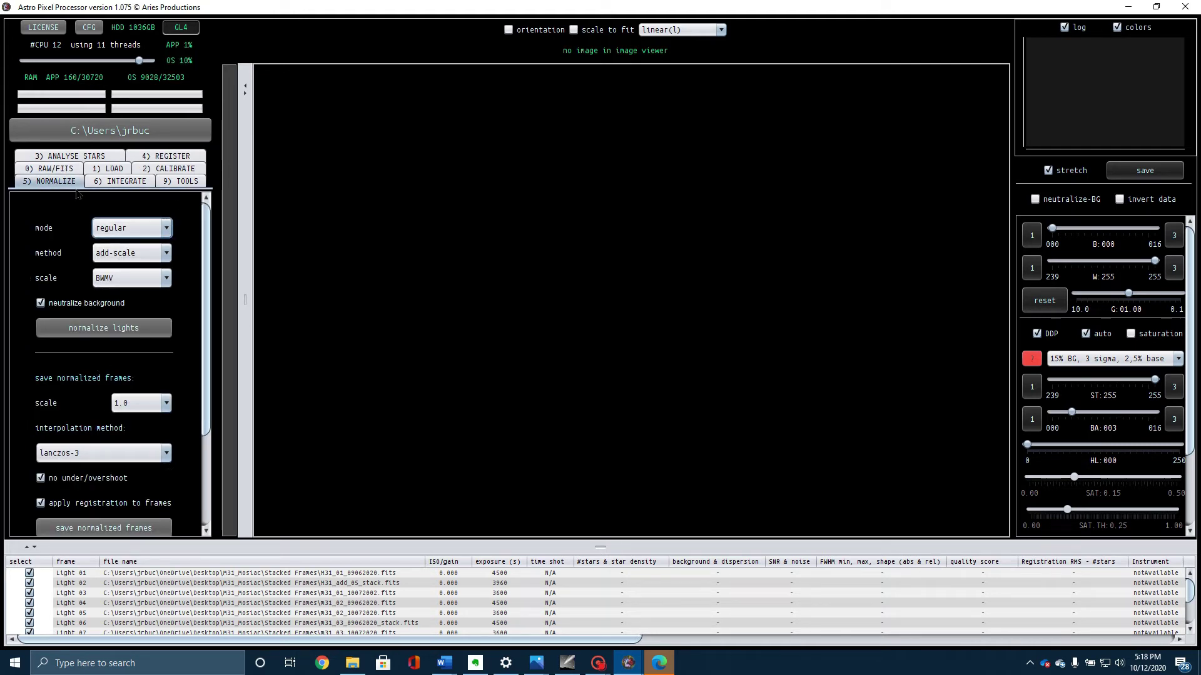
left_click(97, 182)
scroll(104, 268, "up", 5)
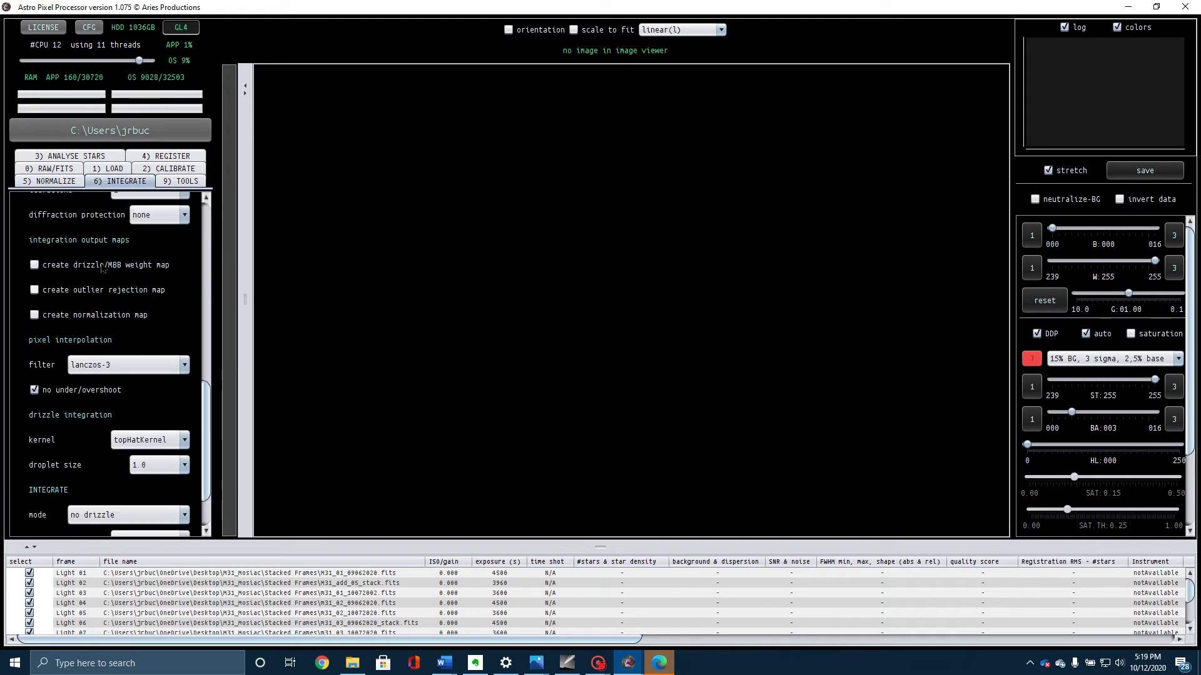
scroll(103, 269, "up", 10)
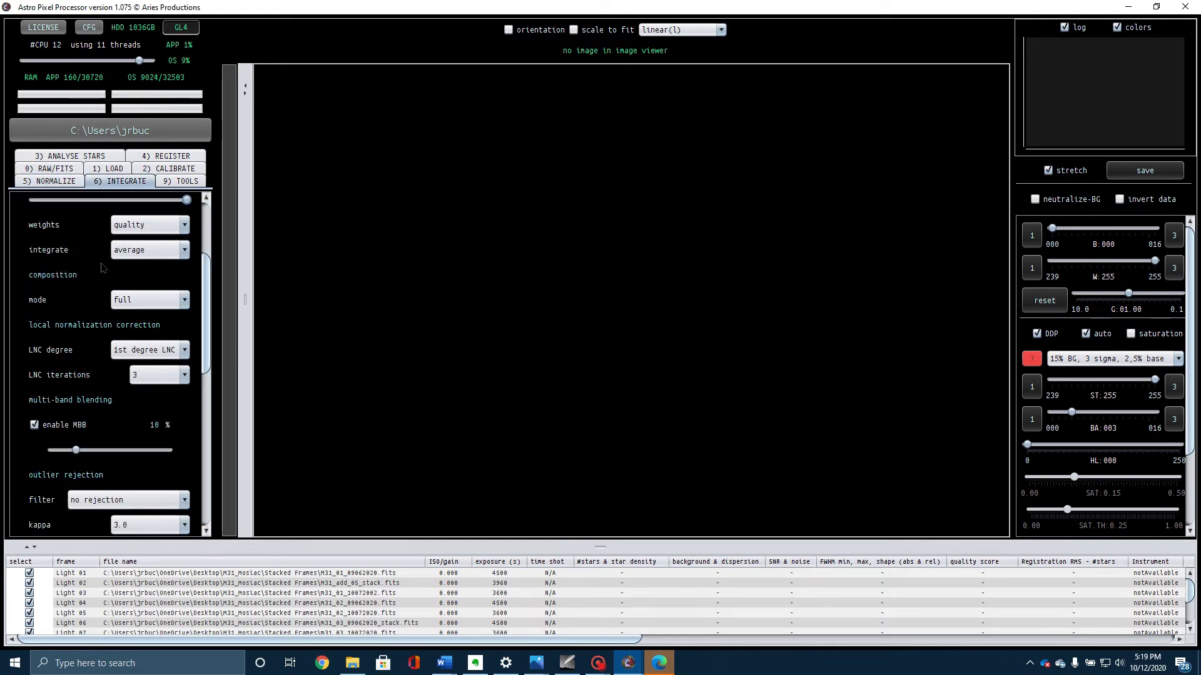
scroll(103, 276, "up", 2)
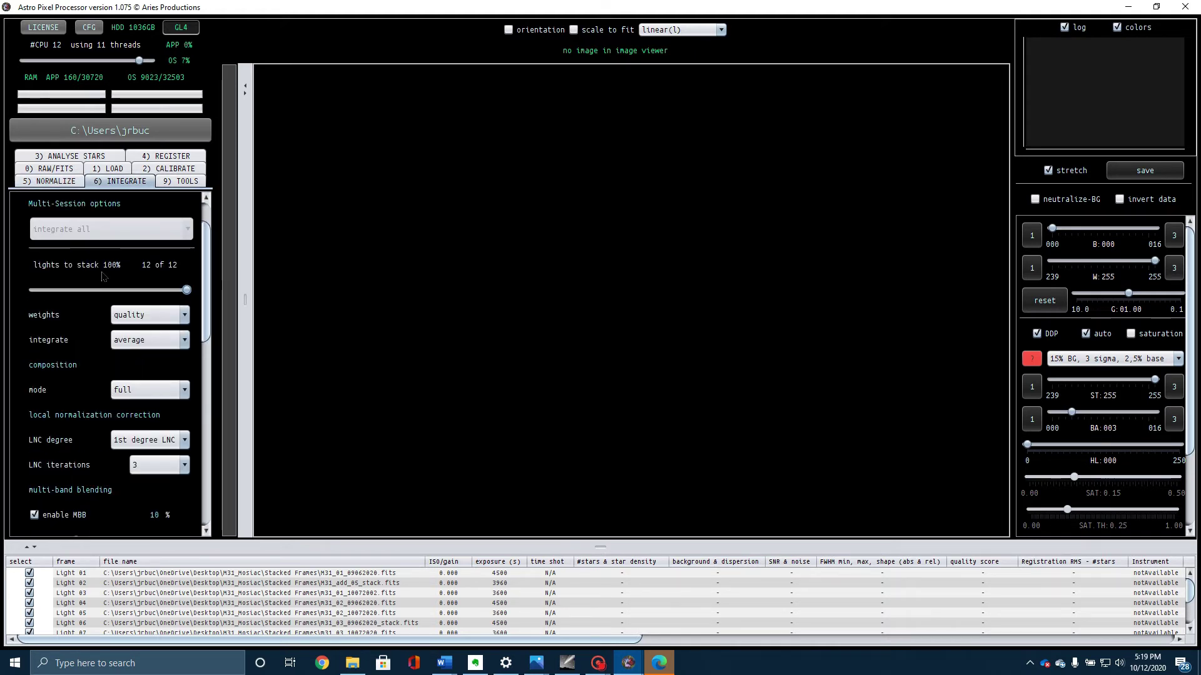
left_click(150, 292)
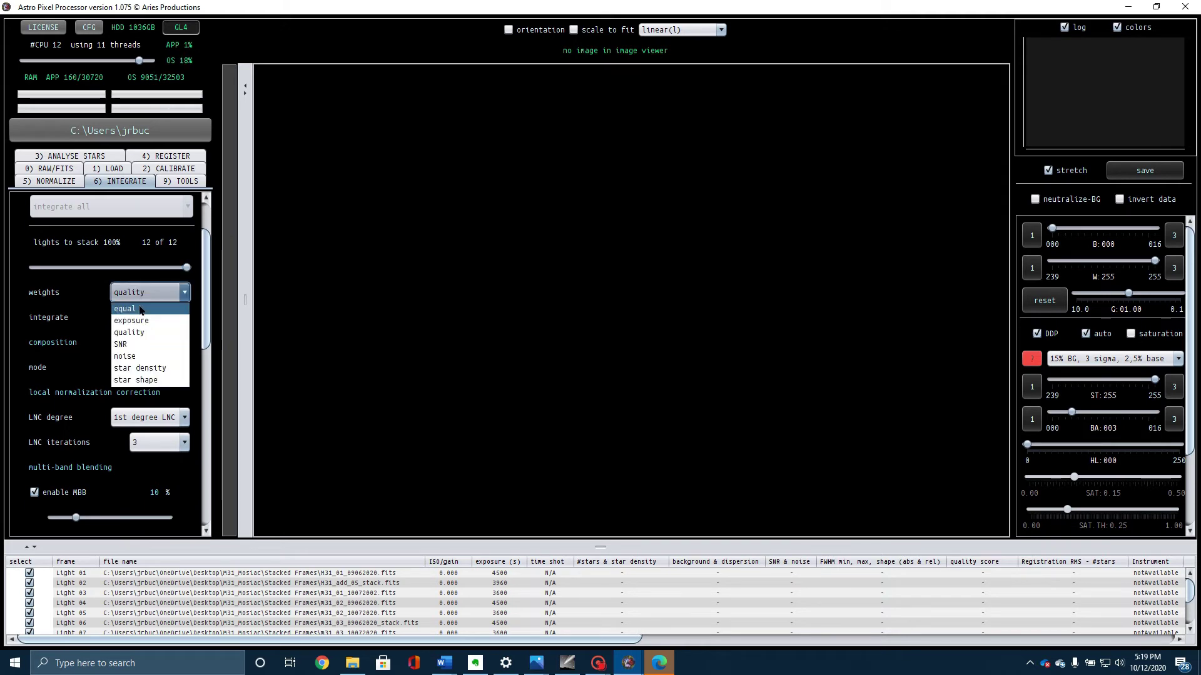
left_click(125, 311)
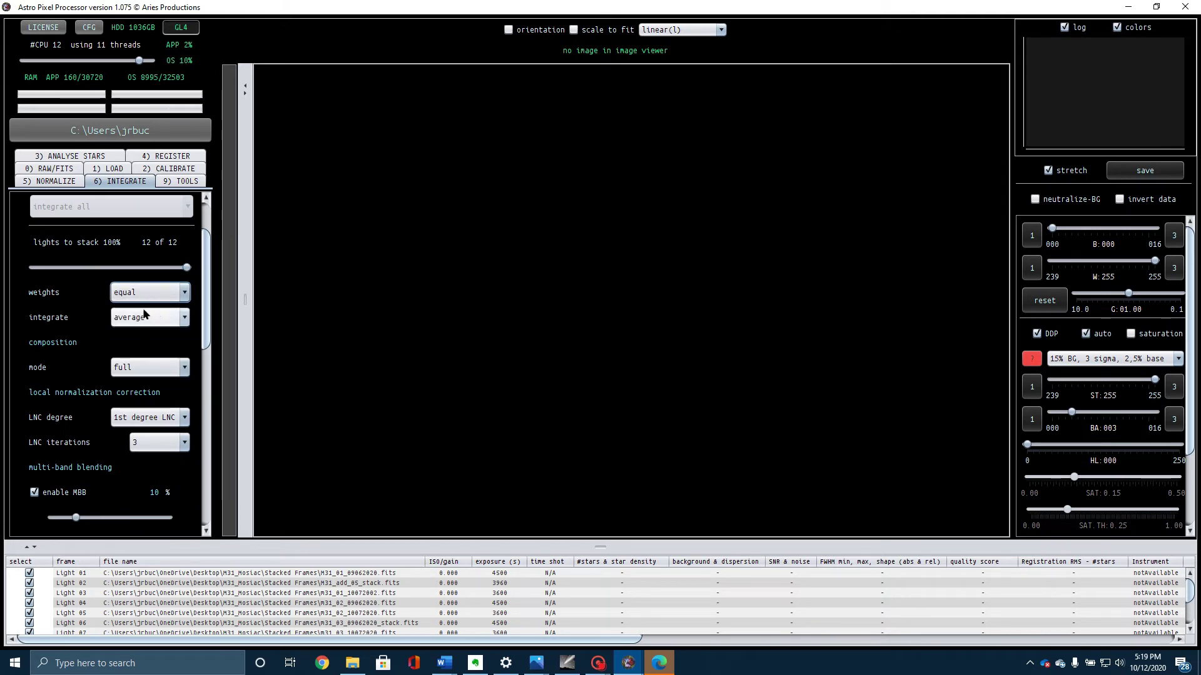
Set the LNC iterations to 6 and raise multi-band blending to 25 %
mouse_move(144, 313)
scroll(88, 388, "down", 1)
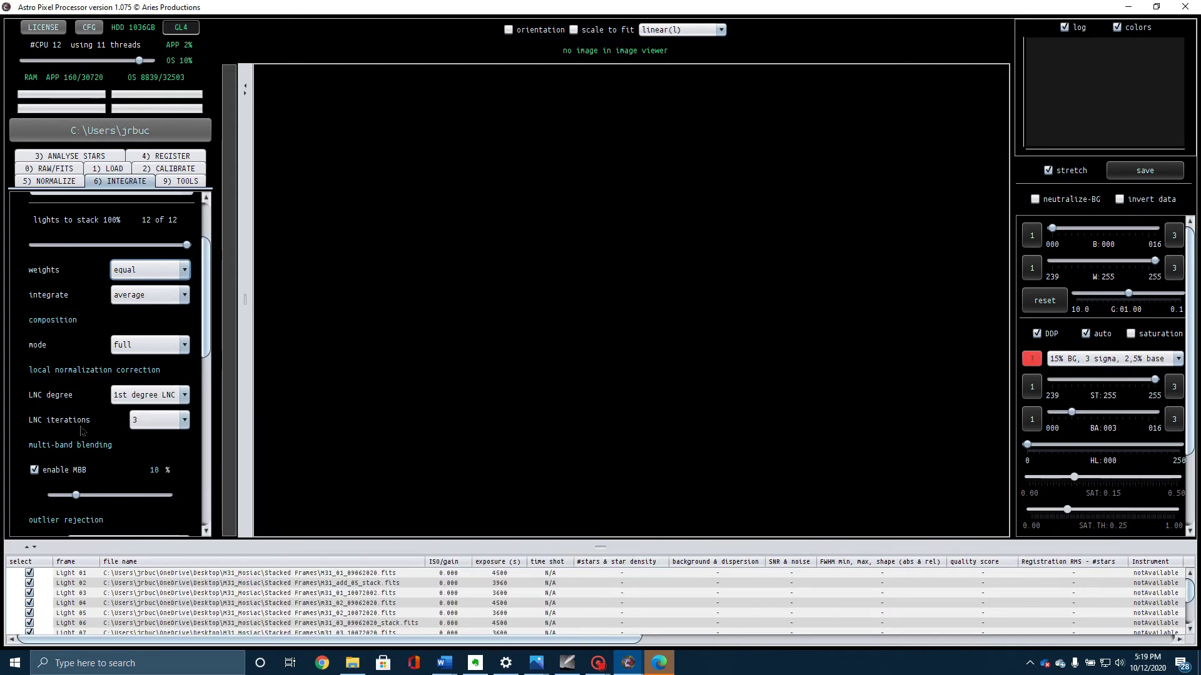
left_click(182, 421)
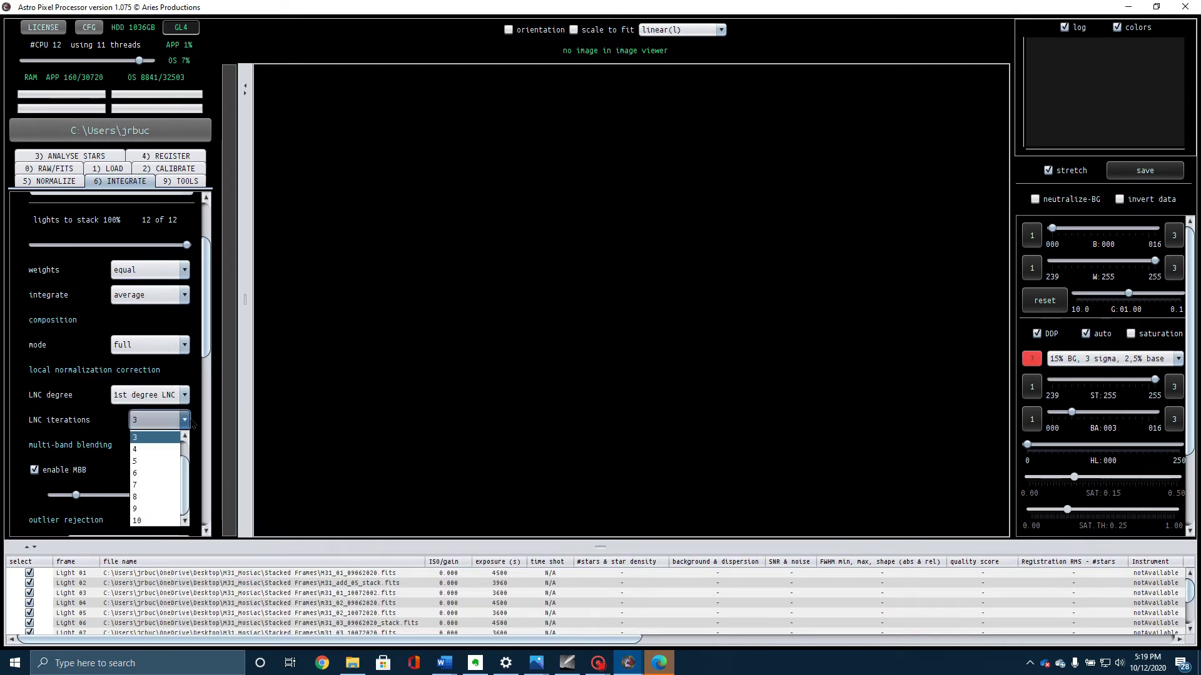
left_click(153, 474)
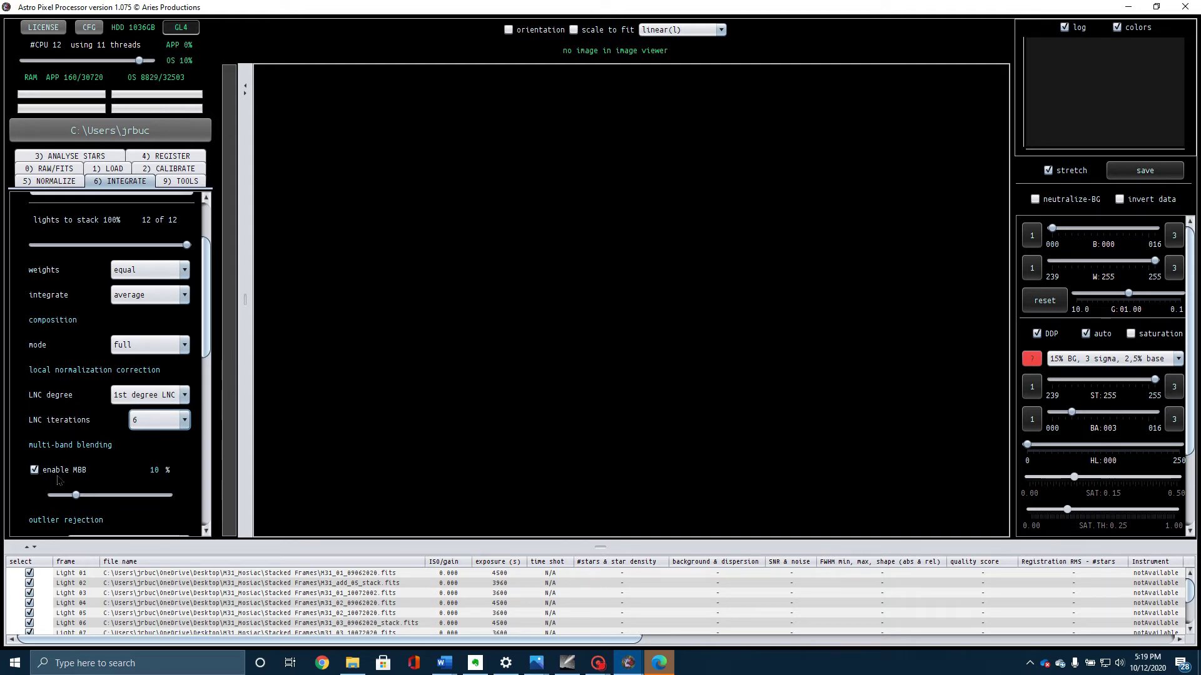
left_click(103, 495)
left_click_drag(102, 495, 110, 496)
Start integrating the light frames with the remaining settings kept, and accept enabling dynamic distortion correction
scroll(125, 488, "down", 3)
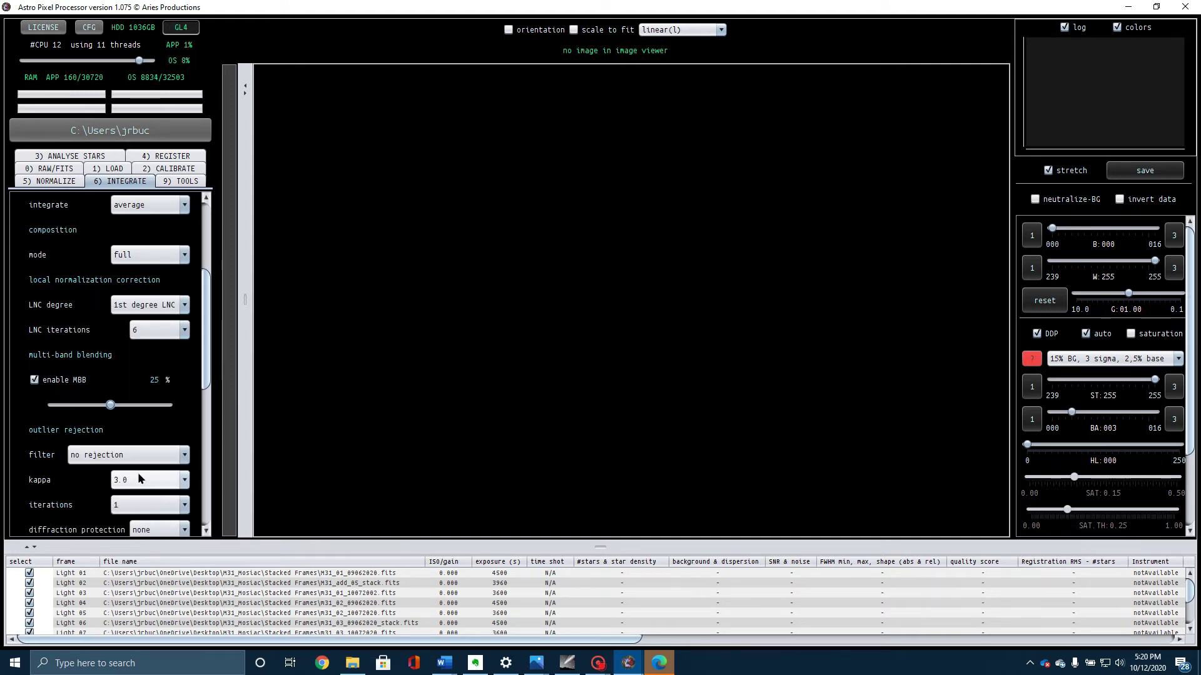
scroll(139, 479, "down", 5)
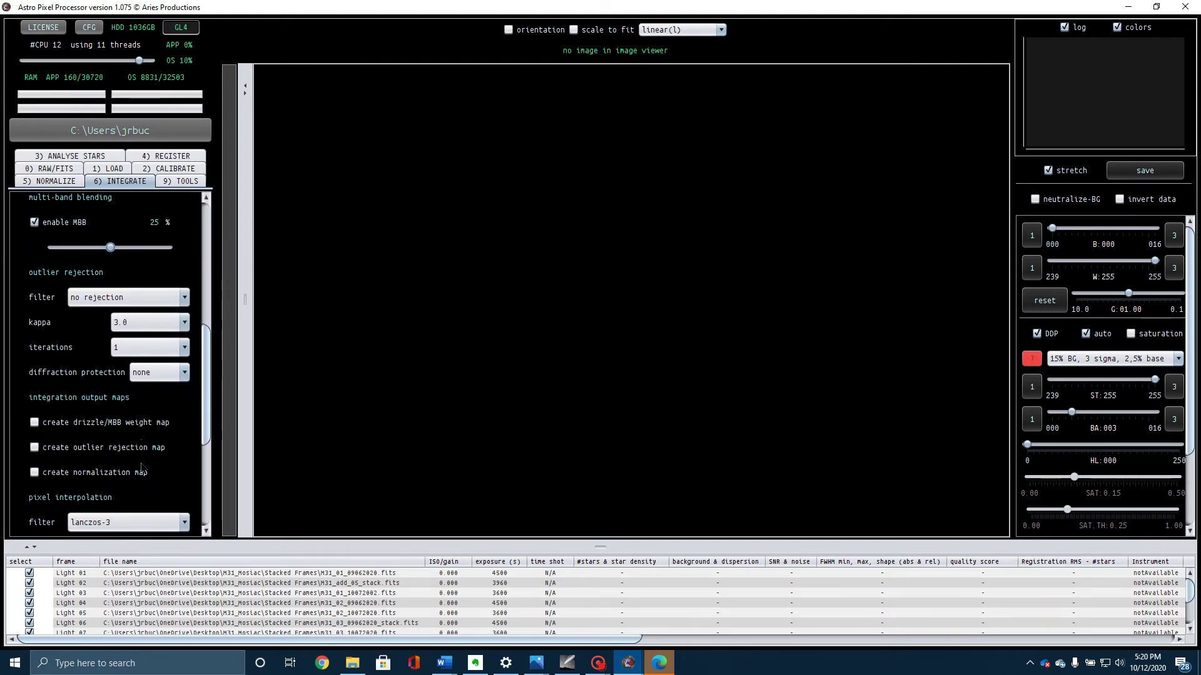
scroll(135, 450, "down", 3)
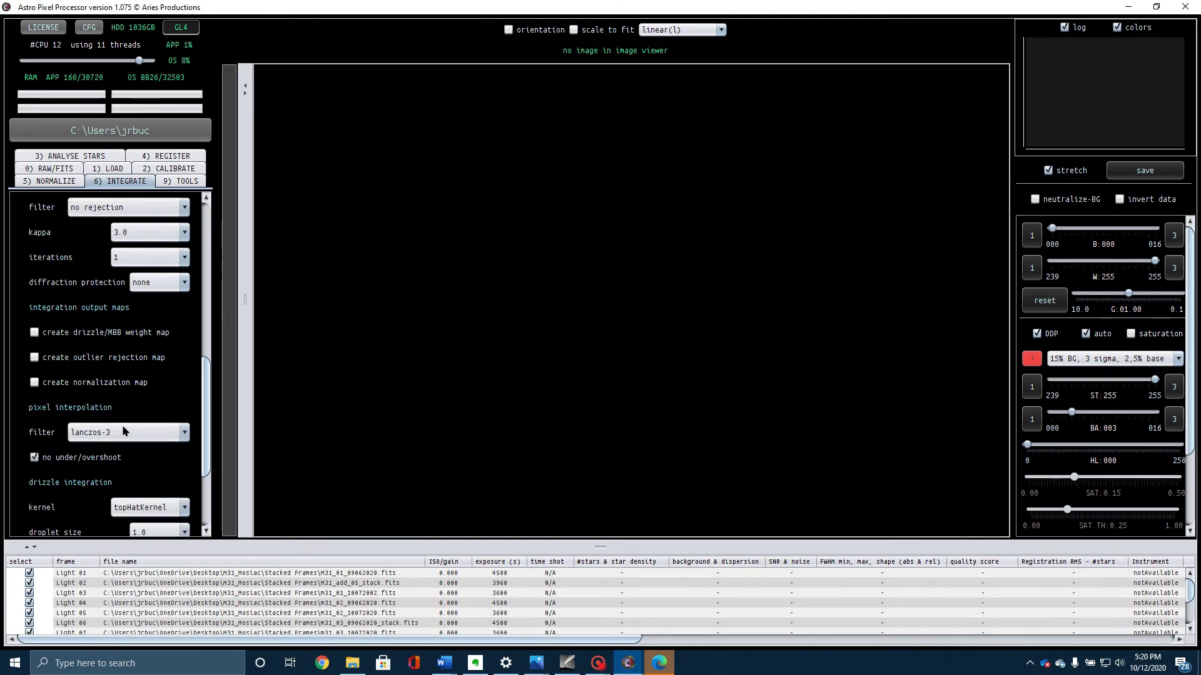
scroll(122, 425, "down", 3)
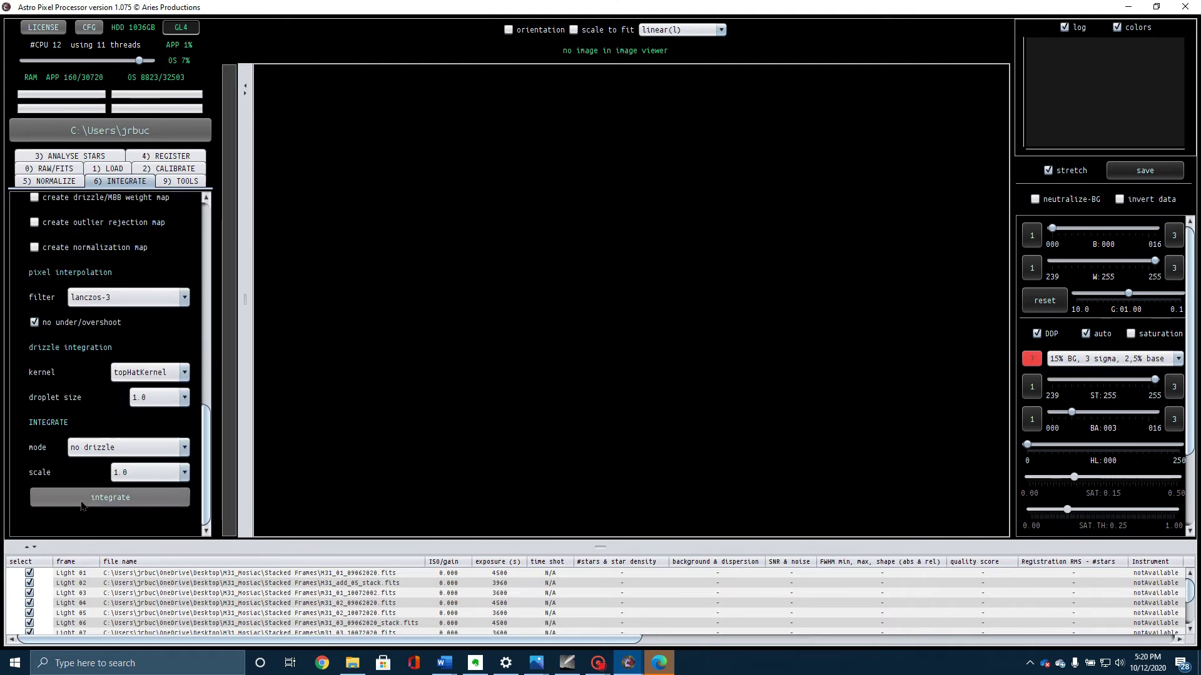
left_click(82, 504)
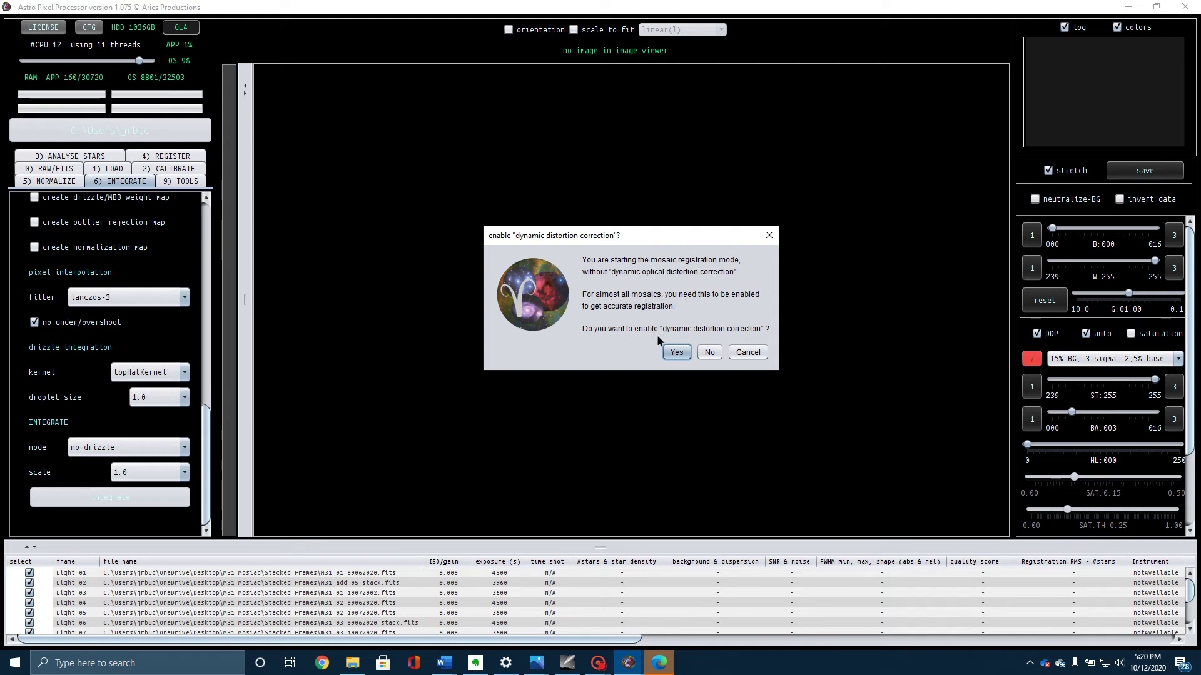
left_click(676, 352)
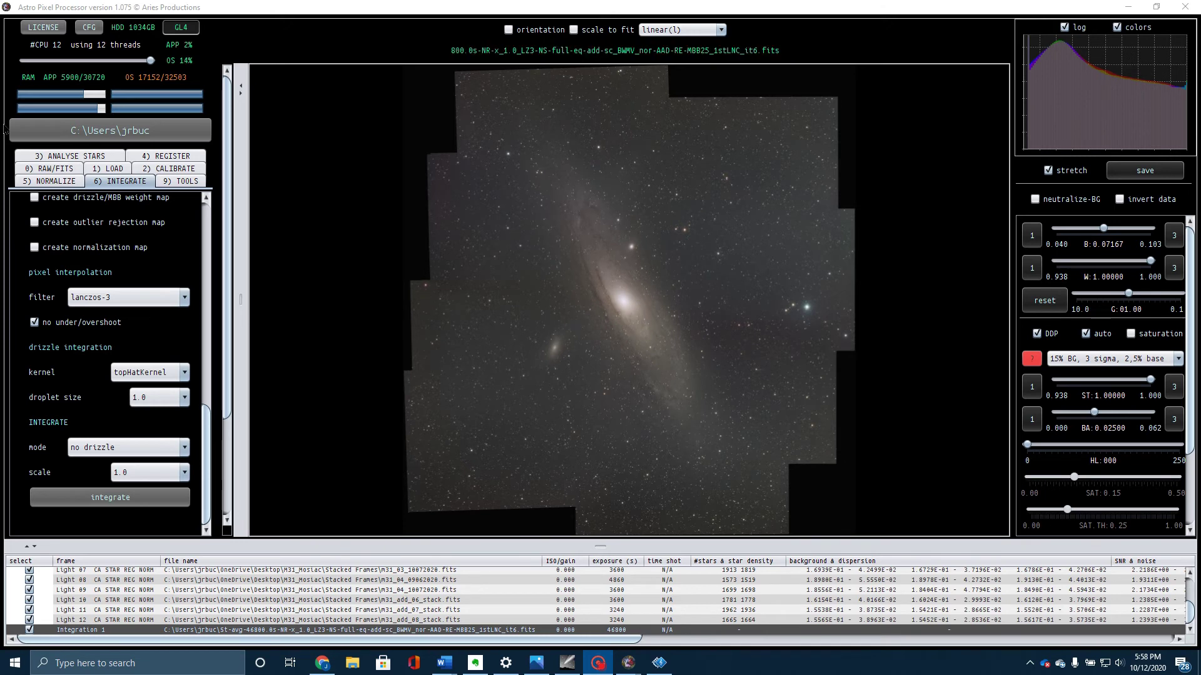
Bring up the image correction tools for the integrated M31 mosaic
left_click(107, 172)
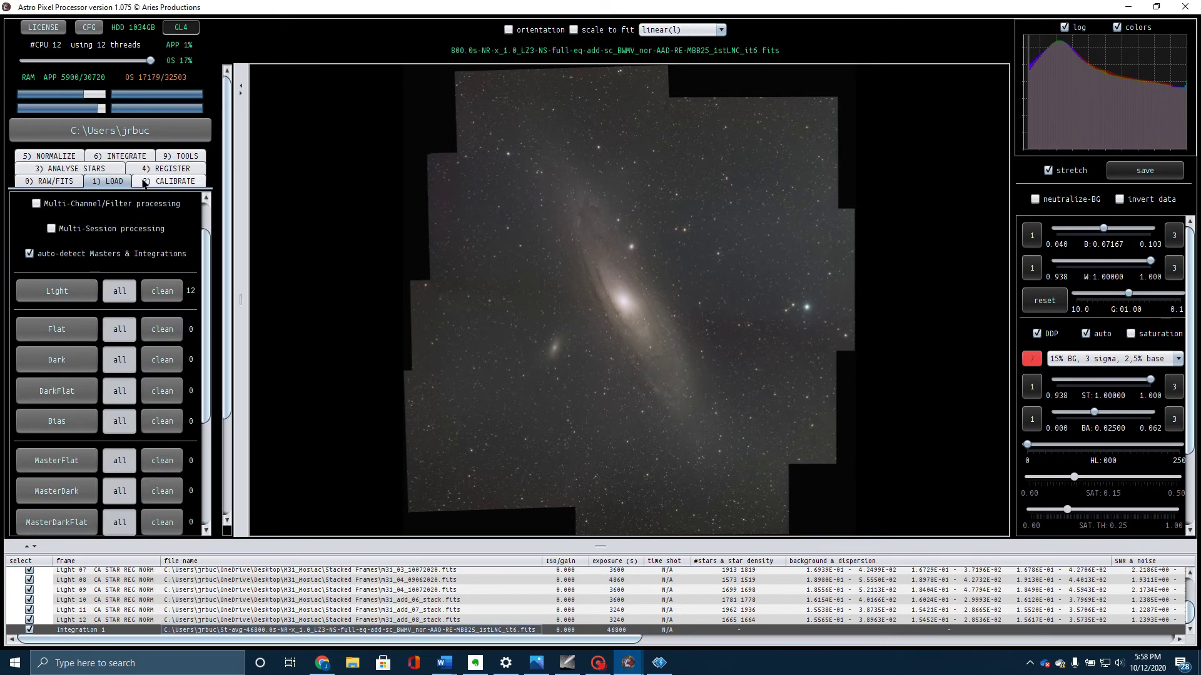
left_click(172, 157)
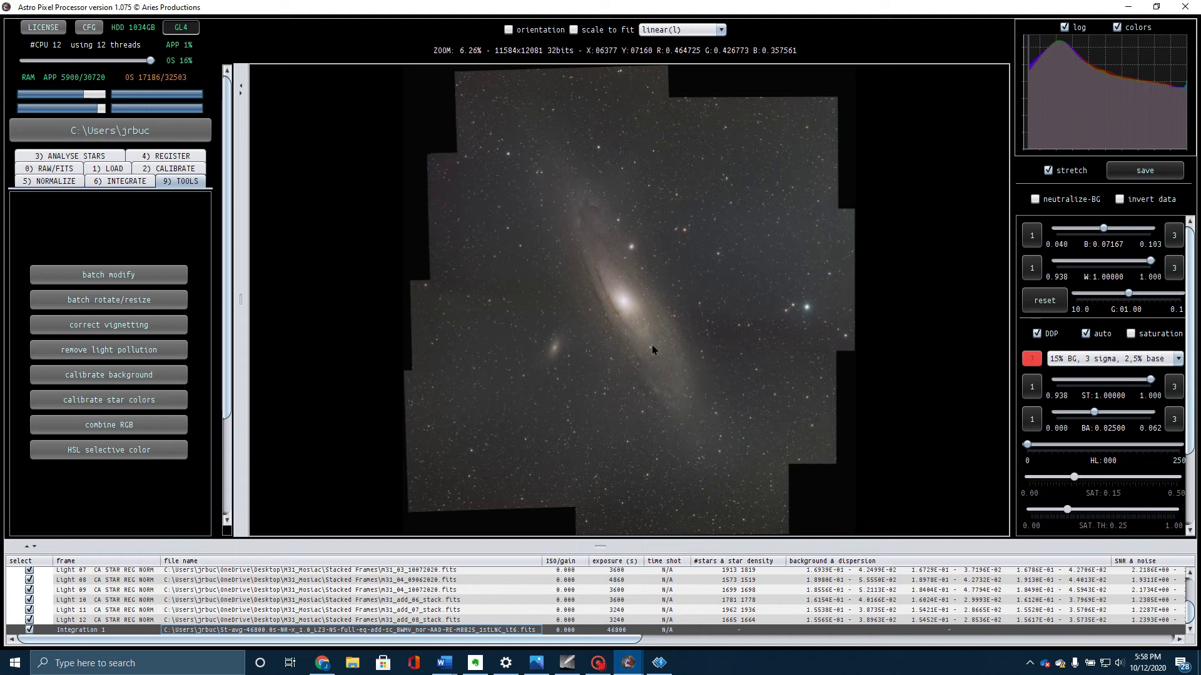
Crop the integrated mosaic to a rectangle inside its ragged edges, save it as FITS, and display the cropped image
left_click(65, 274)
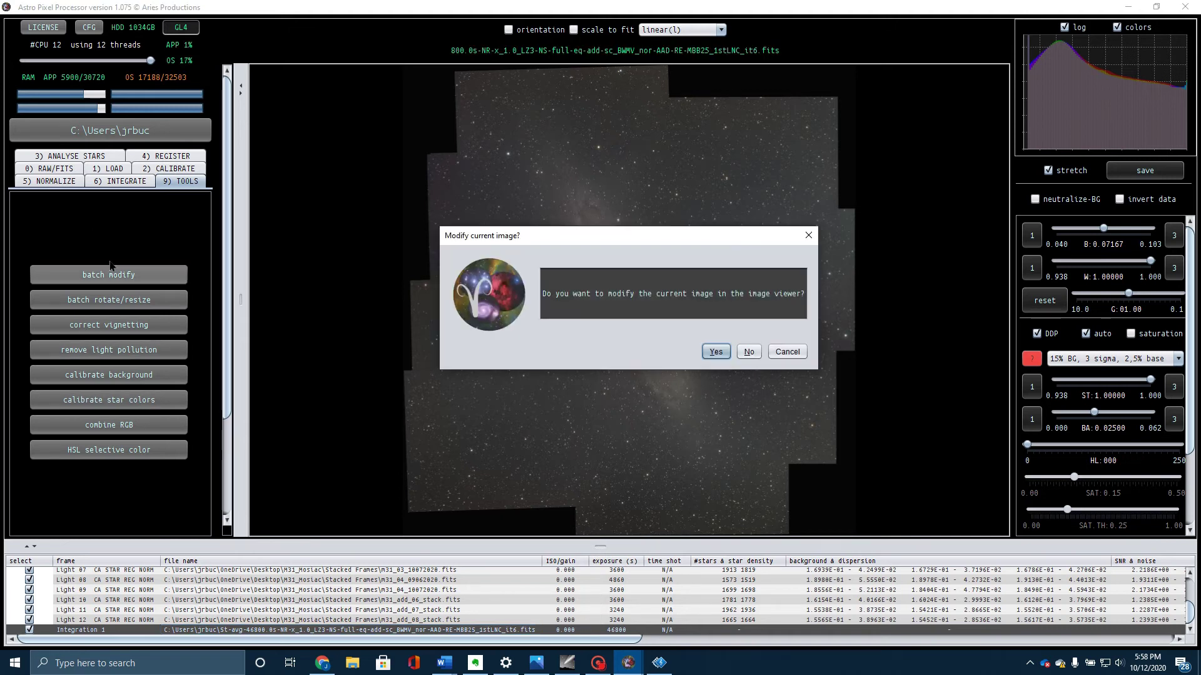
left_click(716, 353)
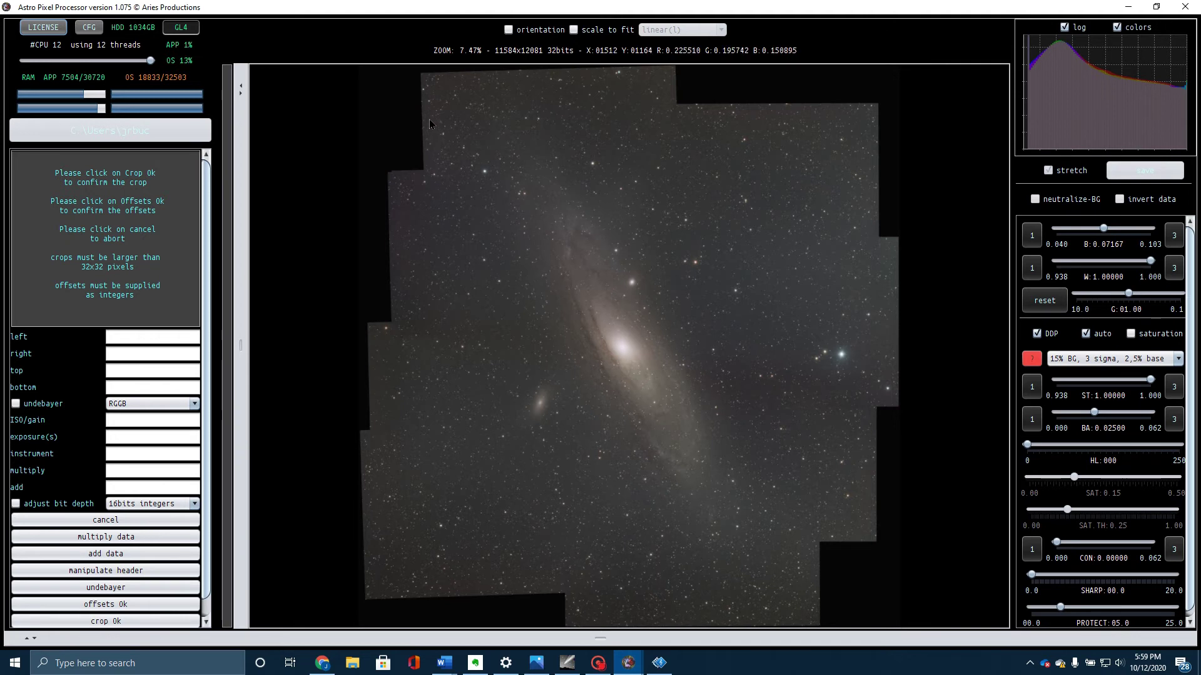
left_click_drag(429, 112, 806, 554)
left_click(139, 621)
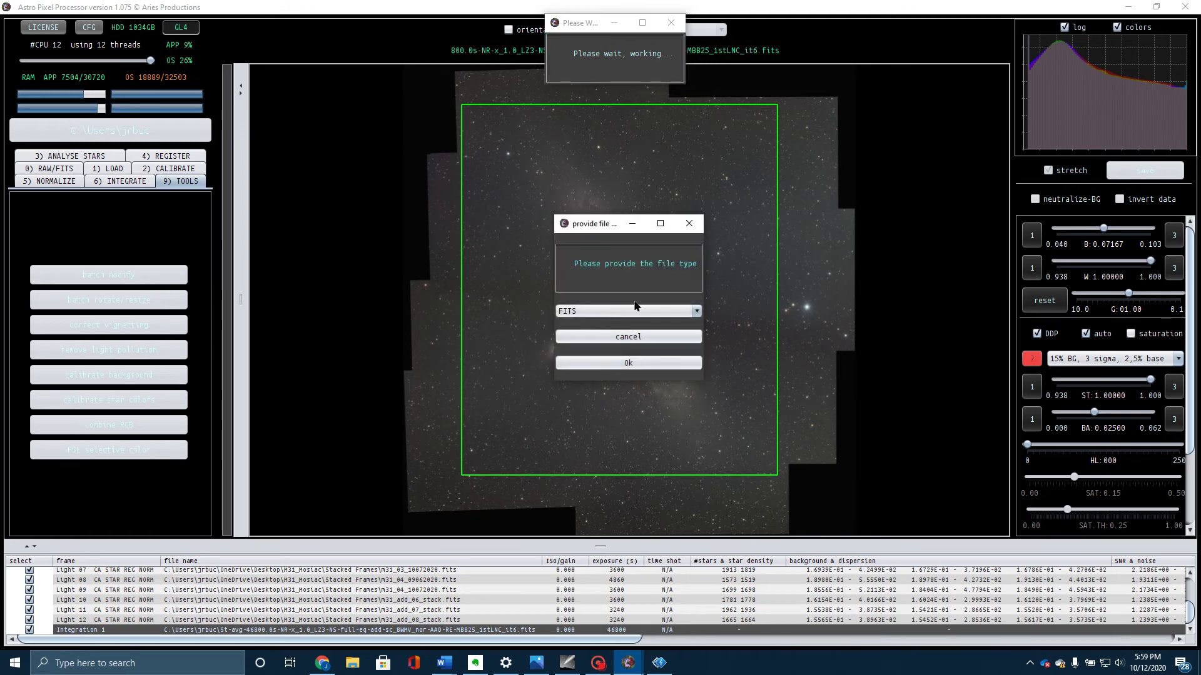
left_click(632, 368)
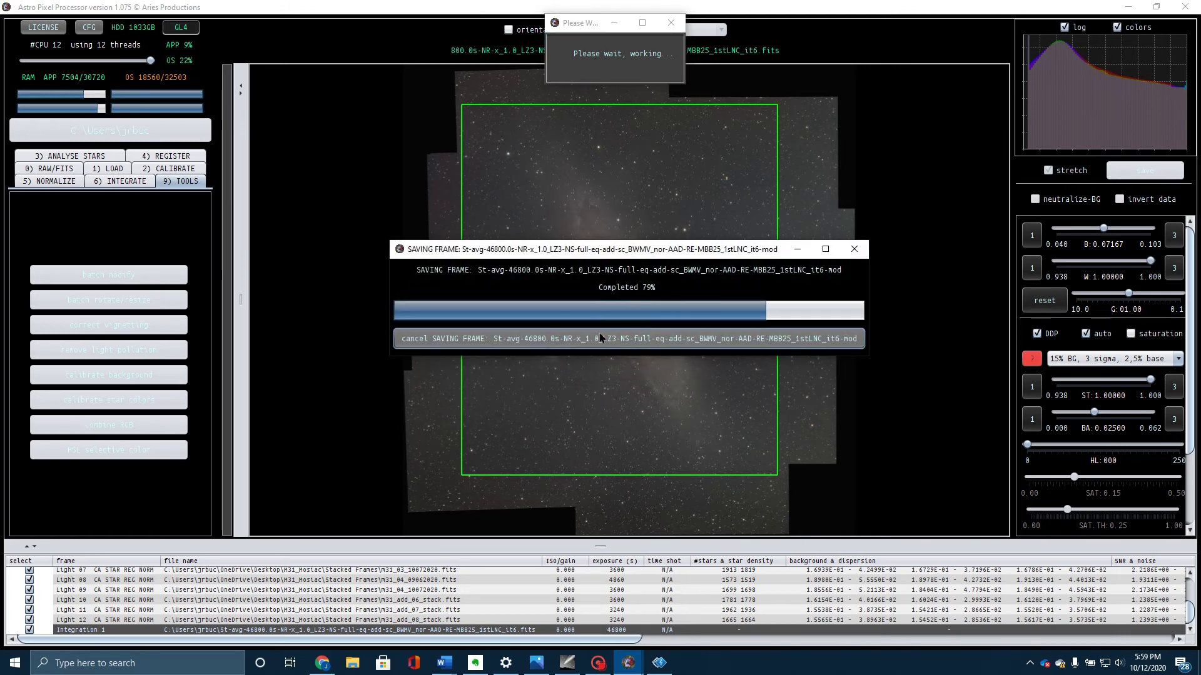
left_click(405, 630)
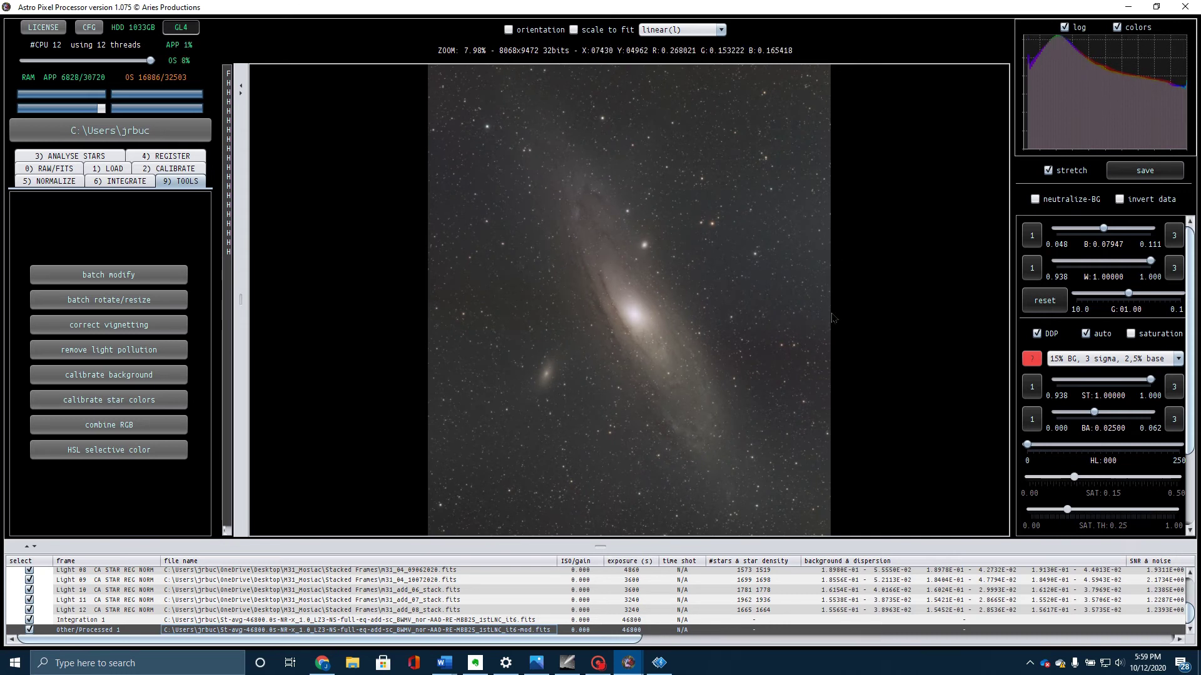
Start light pollution removal on the cropped image and mark thirteen background sample boxes around the galaxy near the image edges
left_click(95, 352)
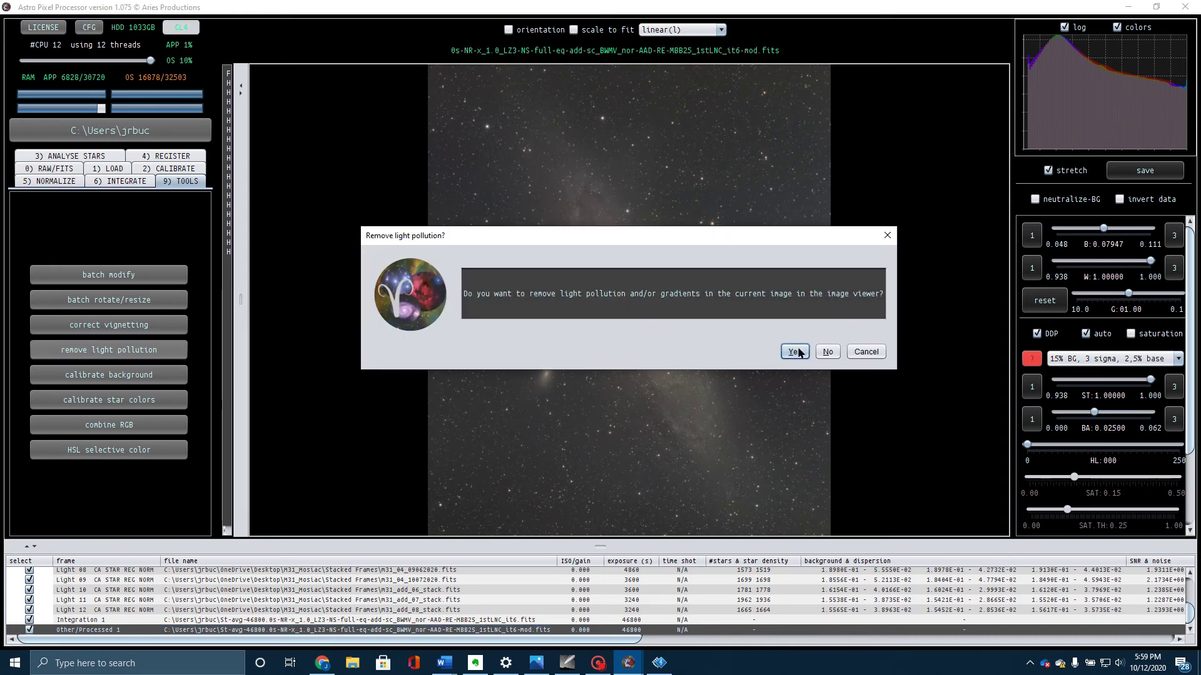
left_click(794, 352)
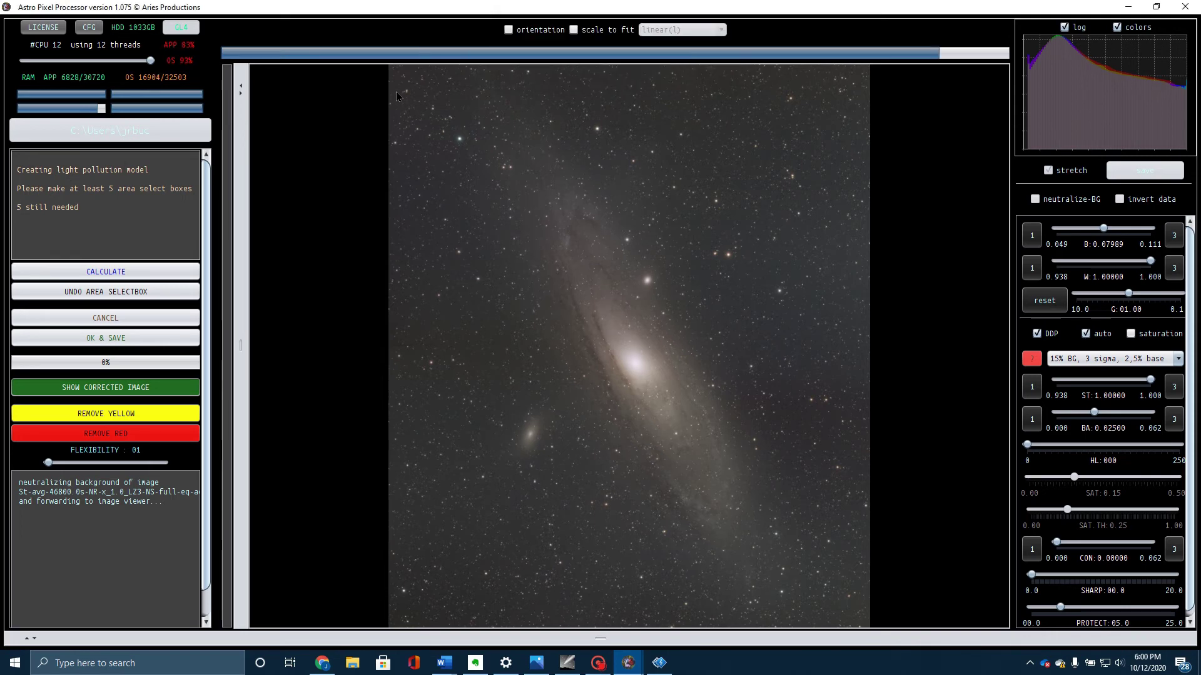
left_click_drag(399, 101, 432, 129)
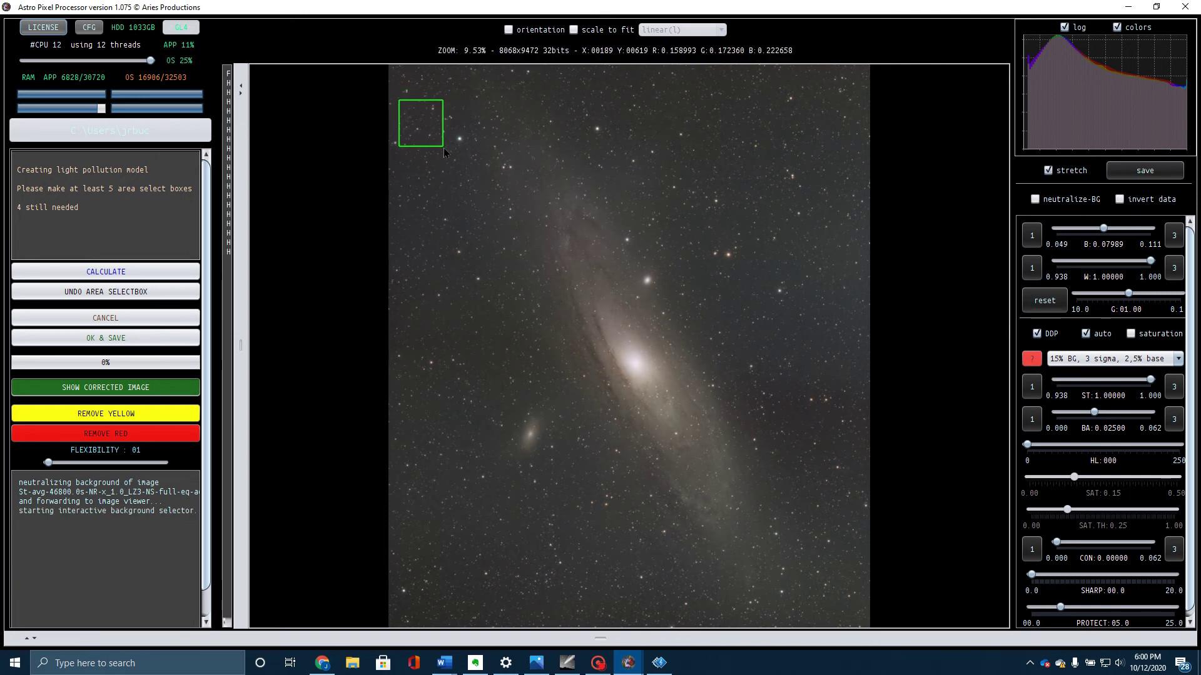
left_click_drag(422, 212, 457, 253)
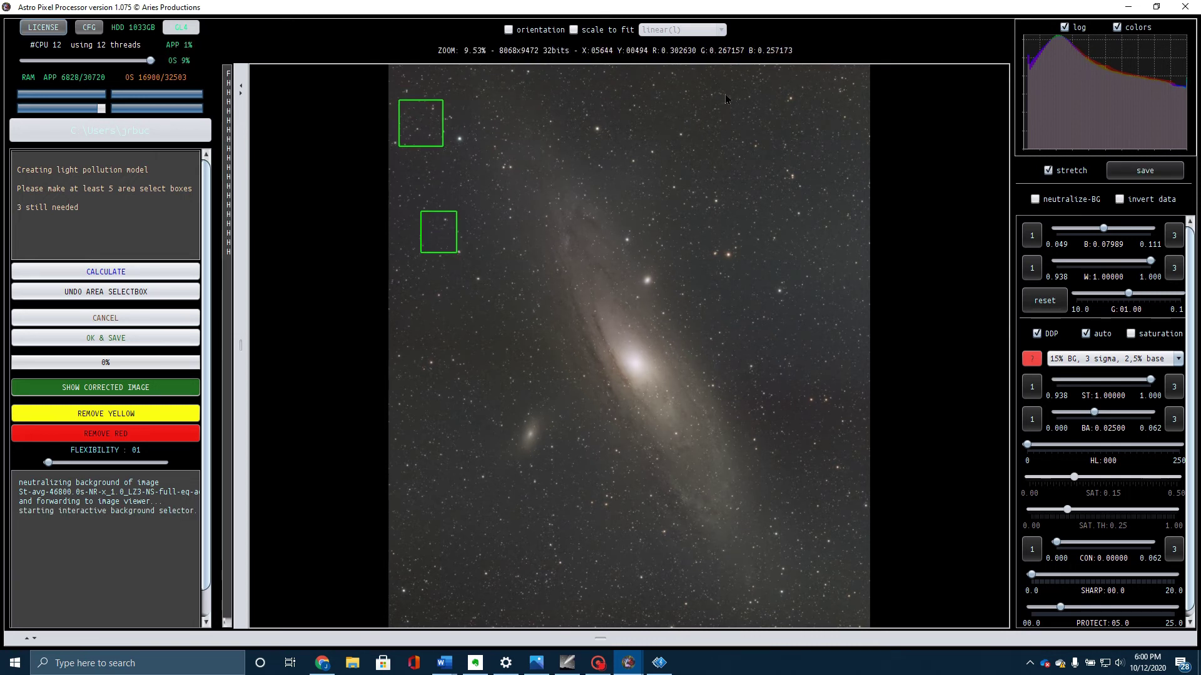
left_click_drag(711, 70, 839, 166)
left_click_drag(814, 230, 854, 273)
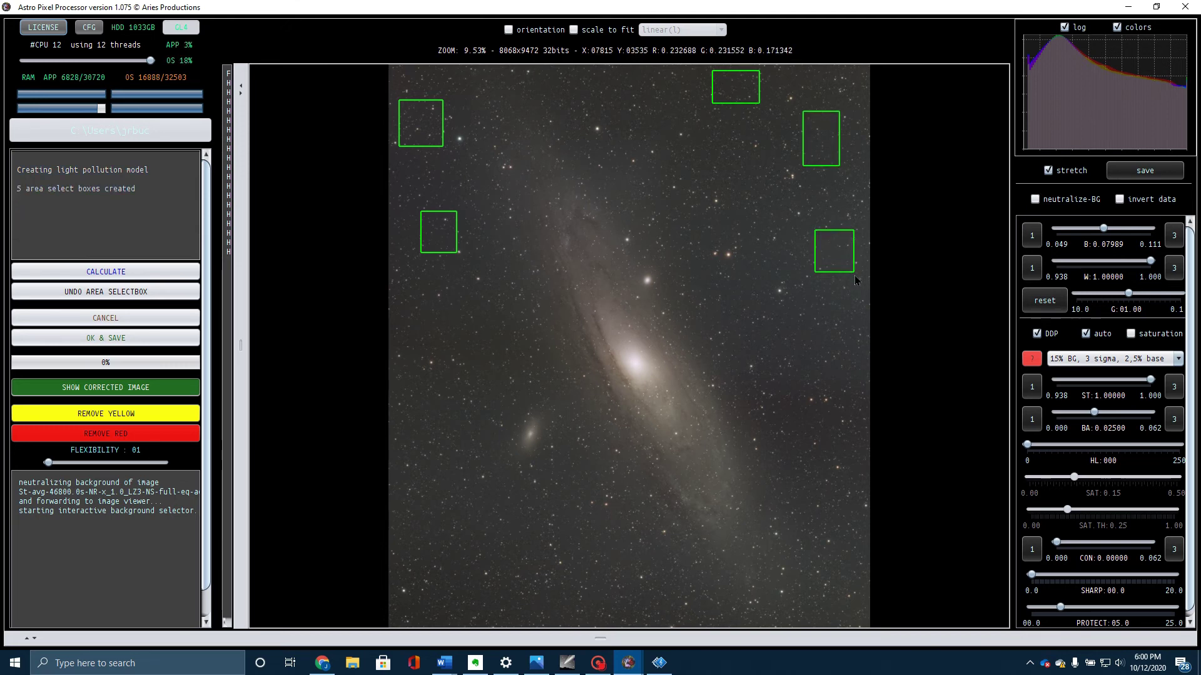
left_click_drag(816, 356, 850, 401)
left_click_drag(839, 464, 856, 504)
left_click_drag(848, 545, 869, 576)
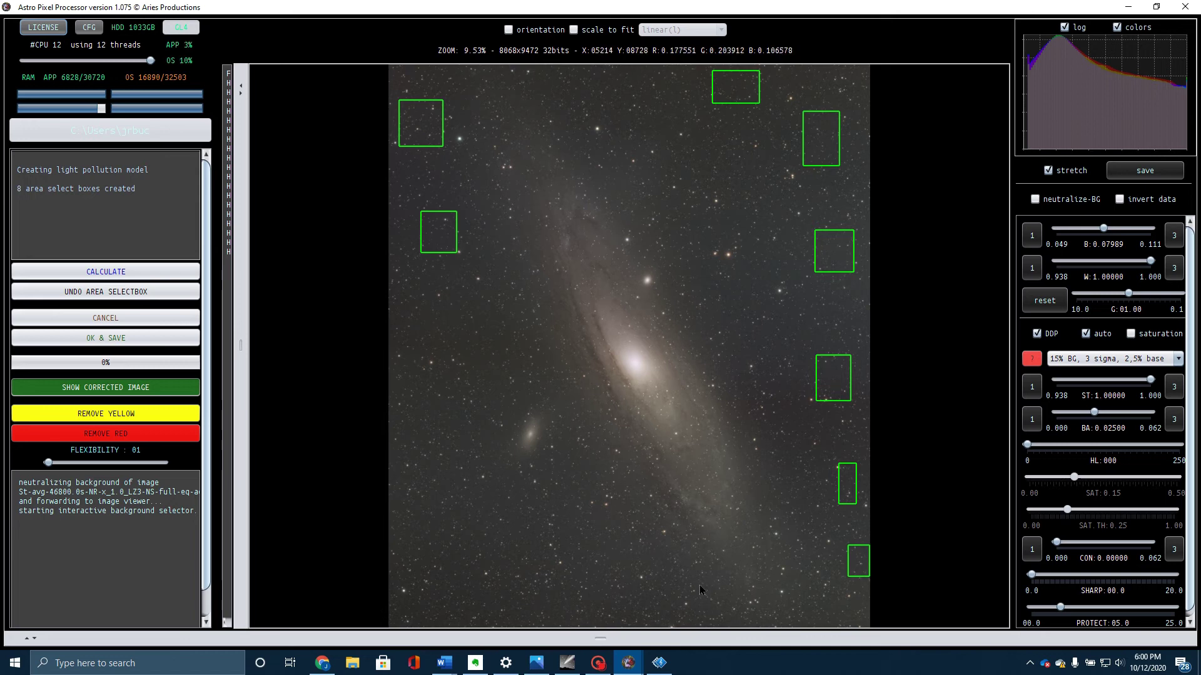
left_click_drag(602, 578, 632, 611)
left_click_drag(520, 577, 557, 609)
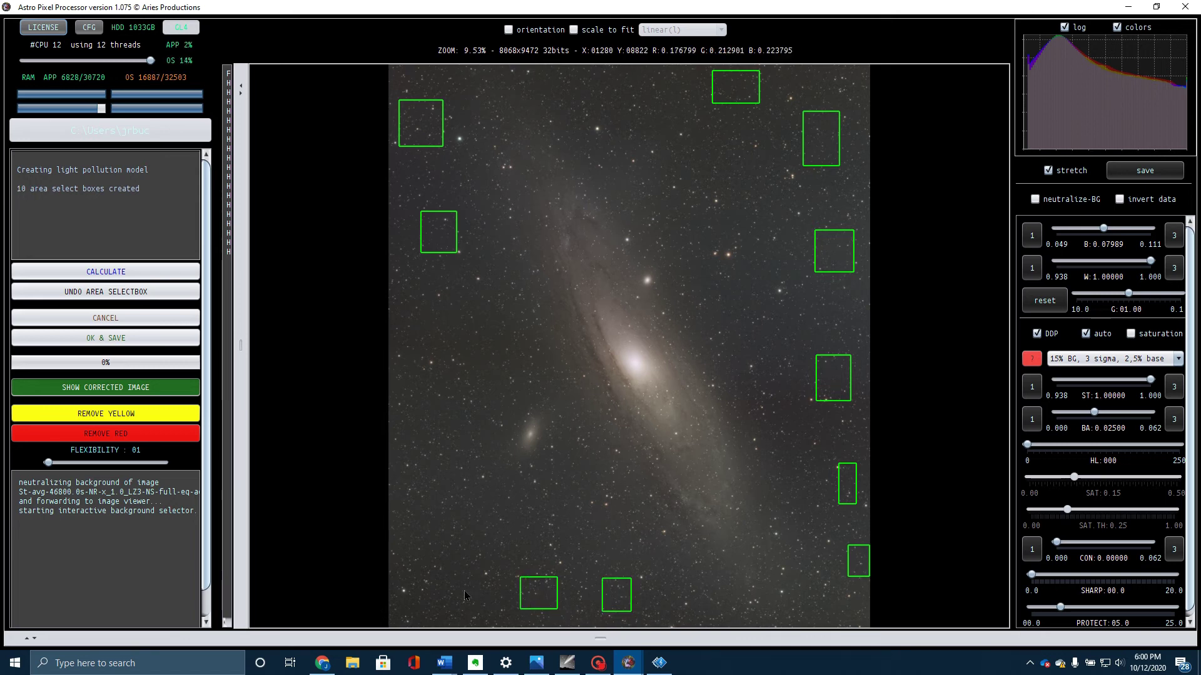
left_click_drag(452, 583, 474, 598)
left_click_drag(428, 529, 461, 553)
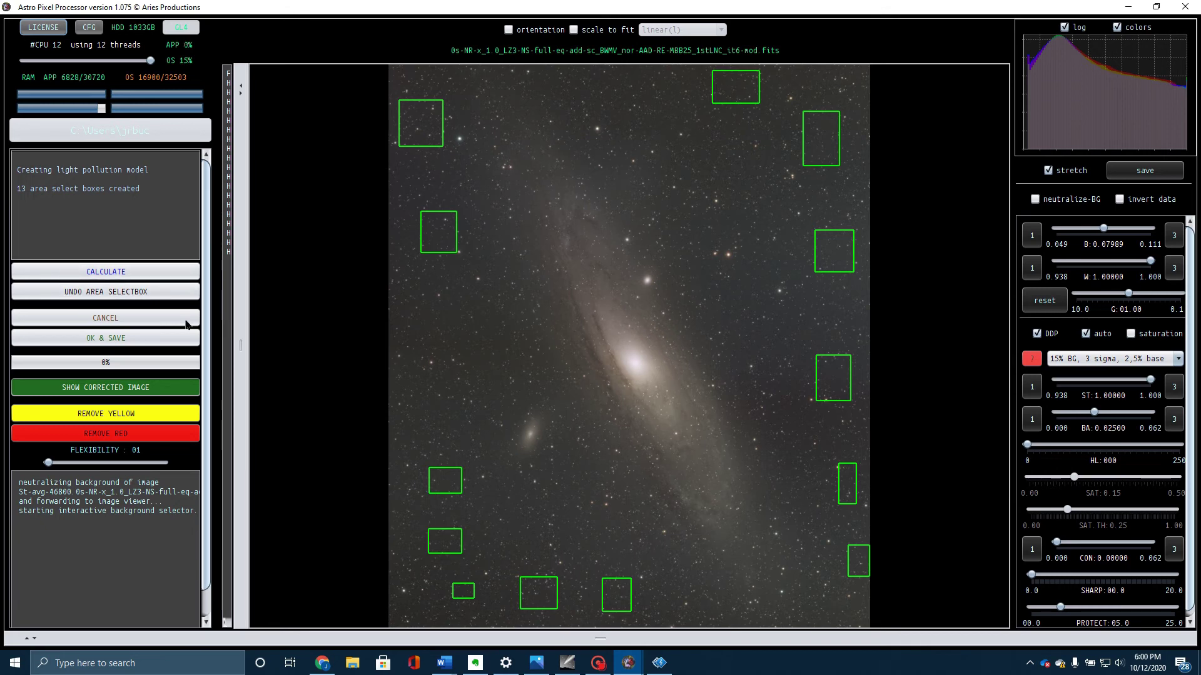
Calculate the light pollution model and remove the yellow and red sample boxes
left_click(113, 271)
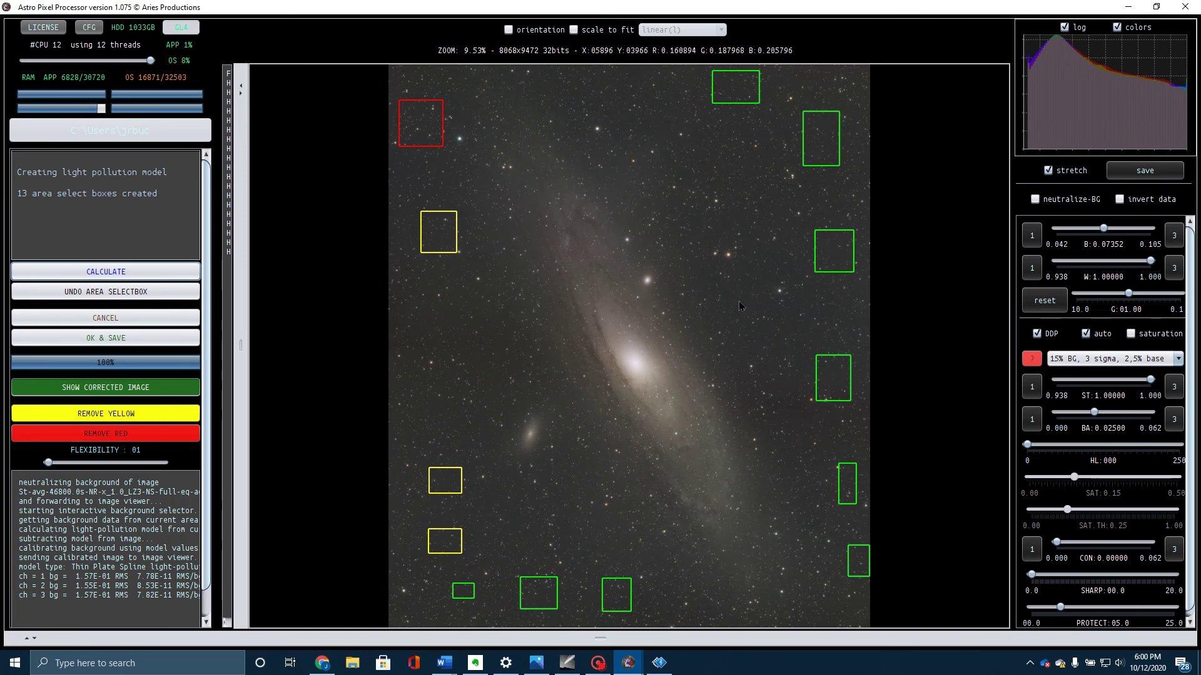
left_click(50, 413)
left_click(50, 431)
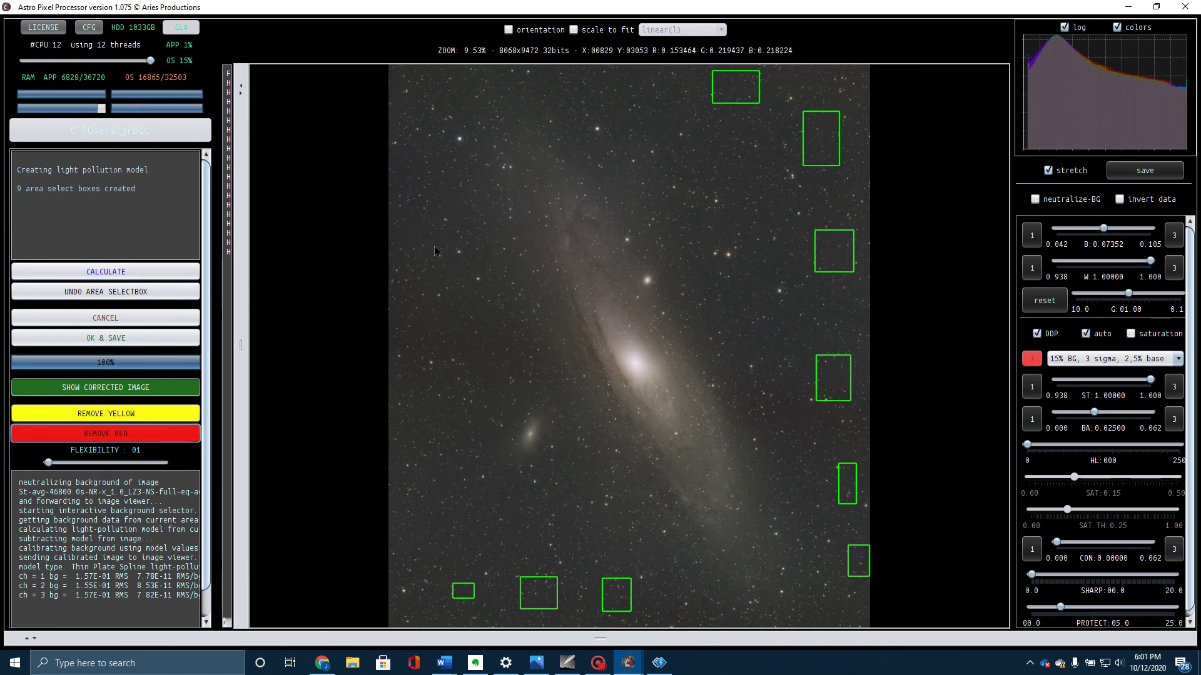
Add replacement background sample boxes along the image's left side and a few more between the galaxy and the right edge
left_click_drag(435, 264, 445, 281)
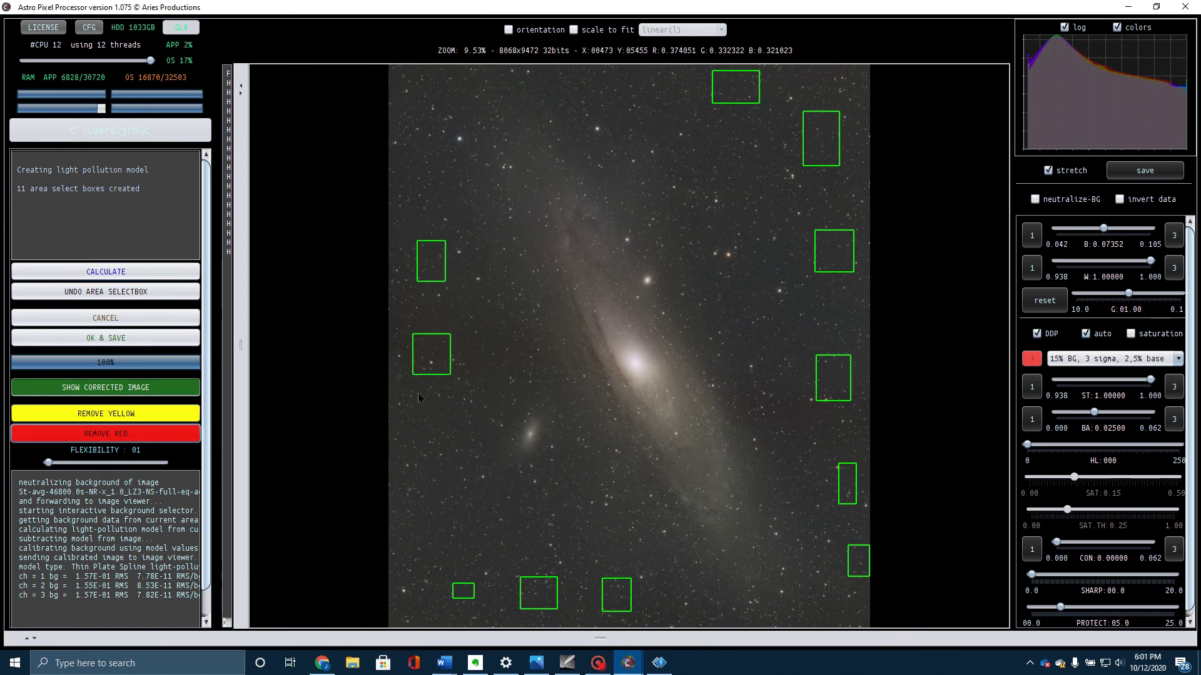
left_click_drag(417, 389, 462, 437)
left_click_drag(755, 322, 798, 355)
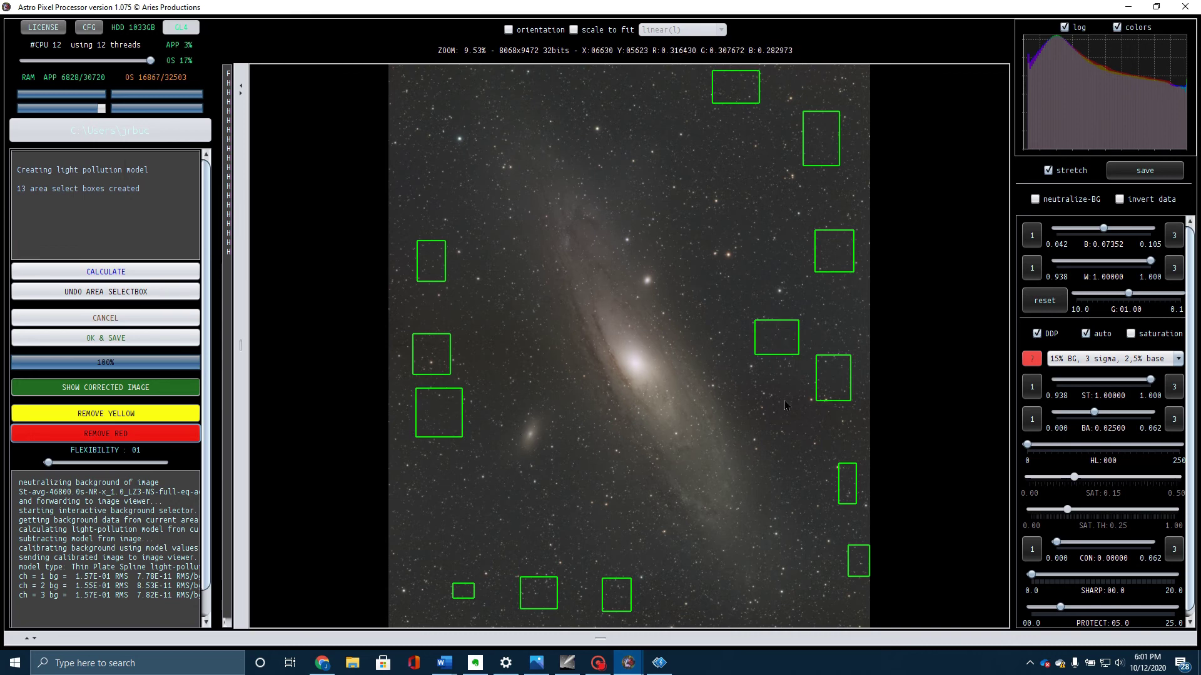
left_click_drag(785, 401, 811, 426)
left_click_drag(819, 304, 827, 315)
Minimize Astro Pixel Processor and launch Adobe Photoshop 2020 from the desktop
left_click(1128, 8)
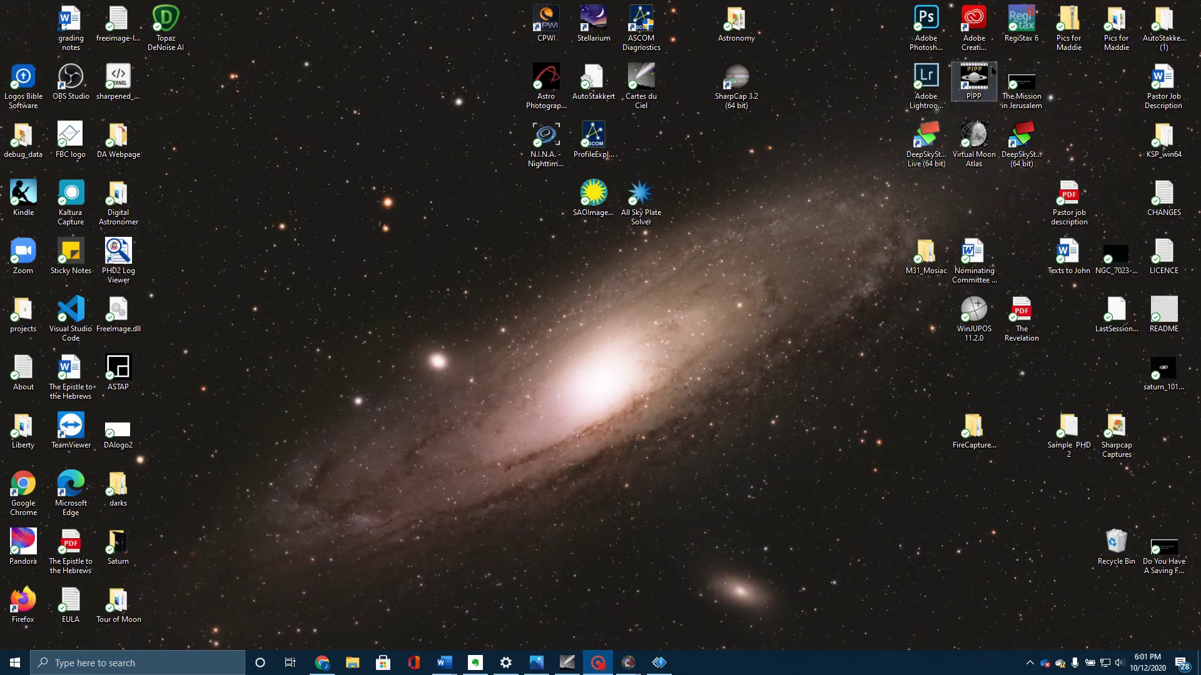
double_click(926, 22)
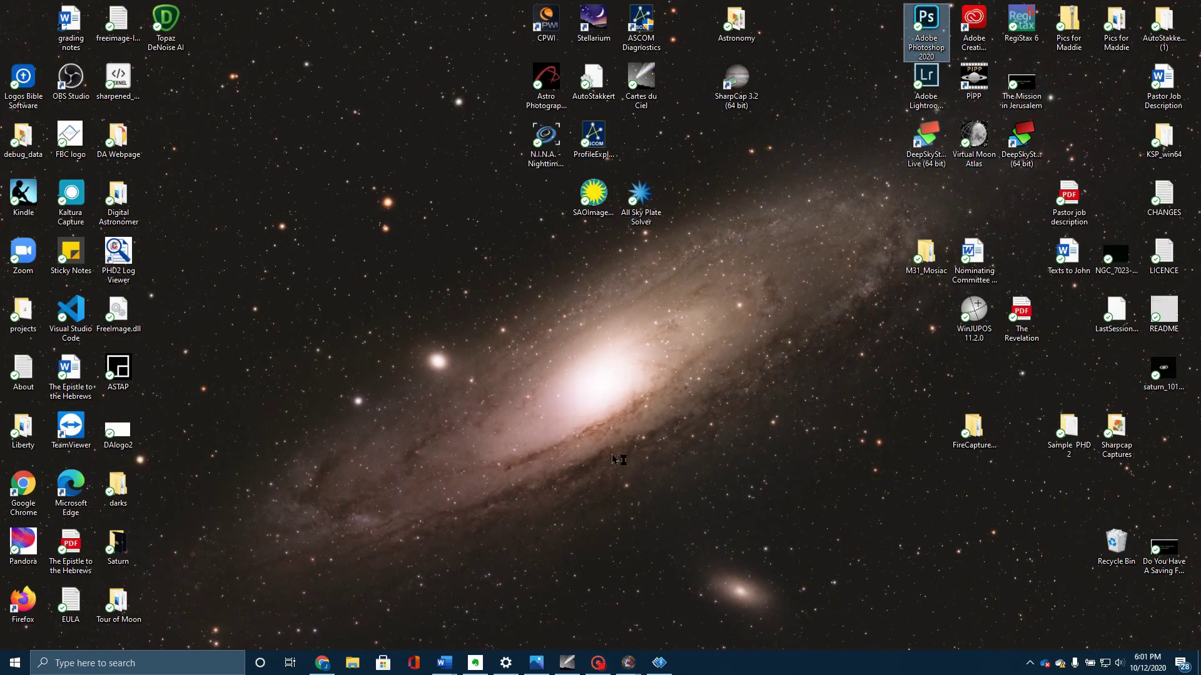
mouse_move(631, 663)
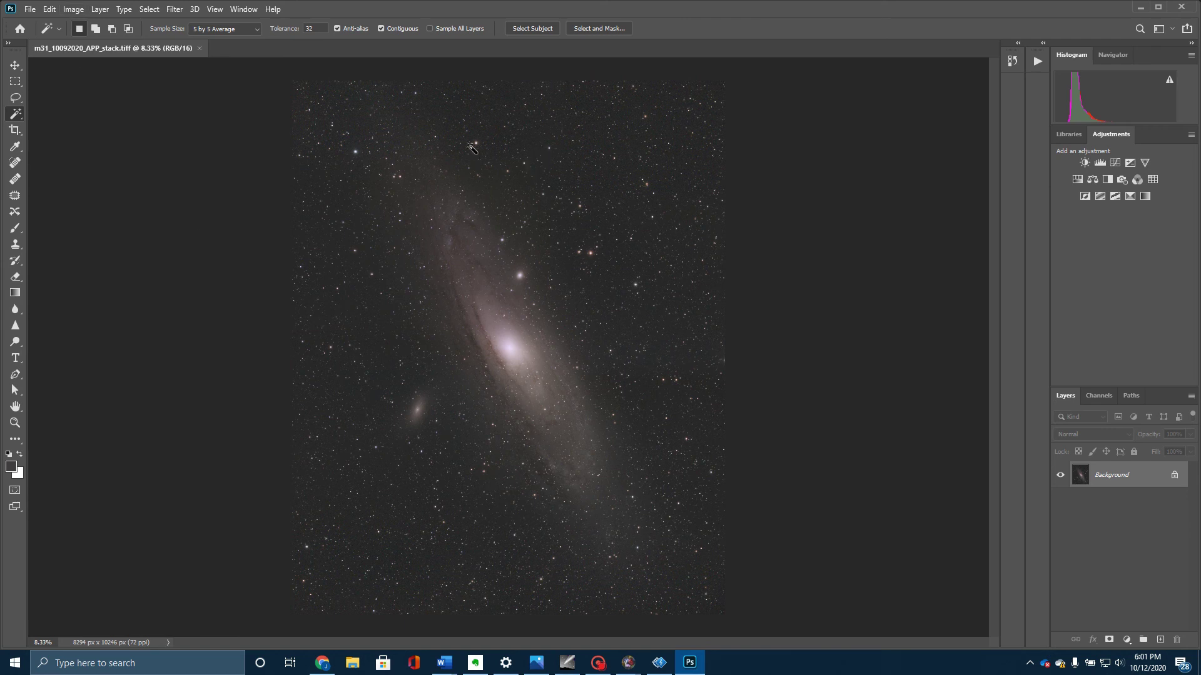
Rotate the stacked M31 image 90° counter clockwise
left_click(73, 9)
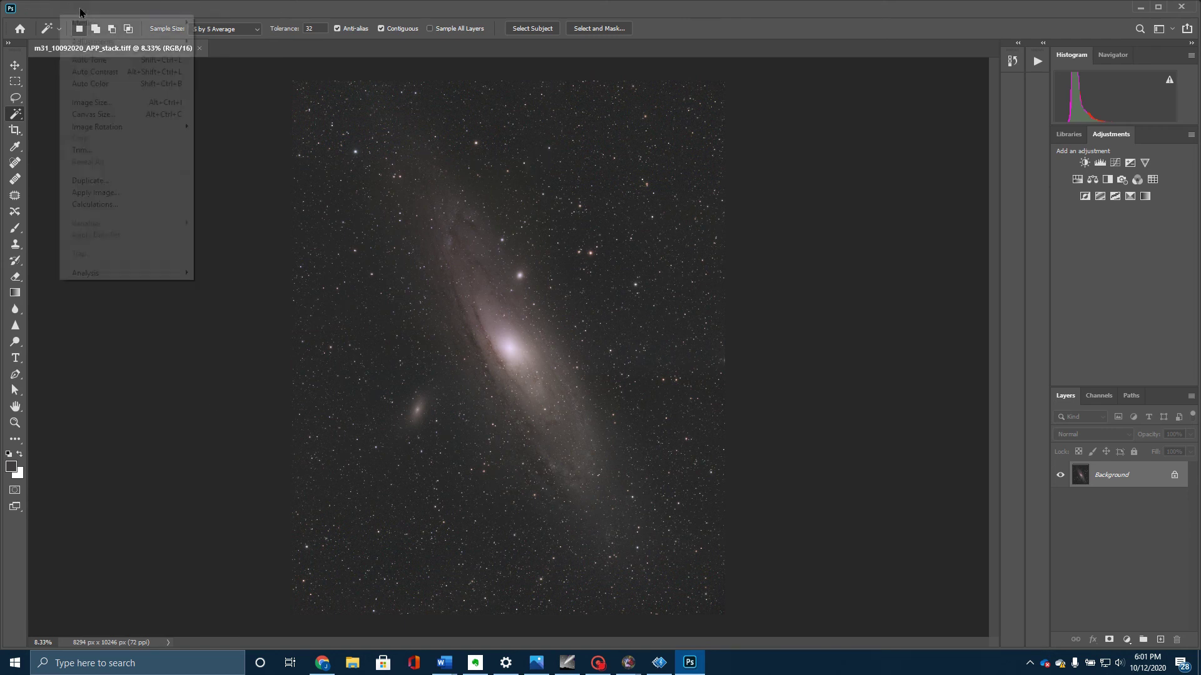
mouse_move(120, 127)
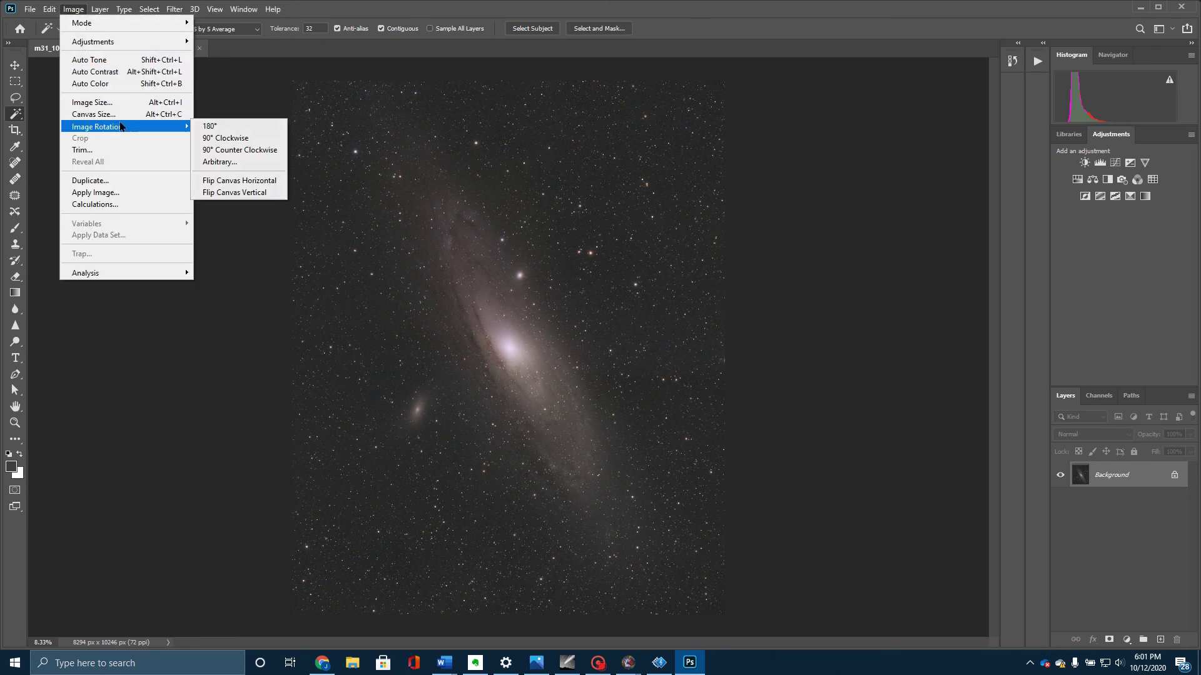
left_click(218, 151)
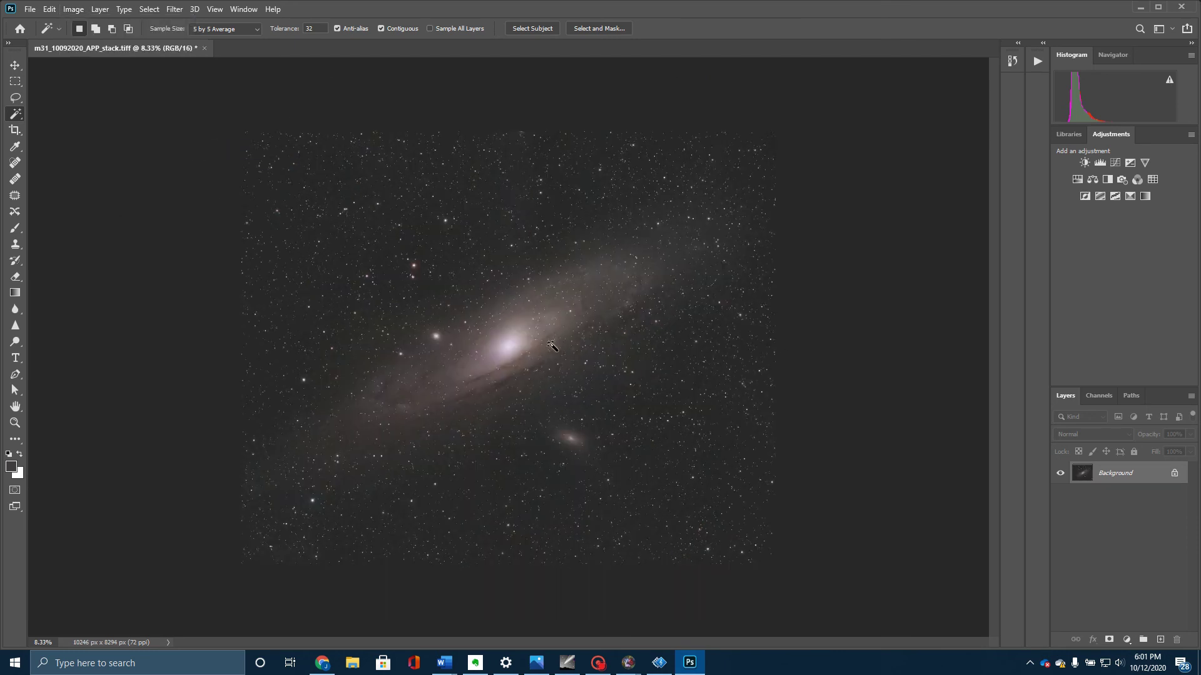
Flatten the image background with the AstroFlat Pro filter using its initial settings
left_click(180, 11)
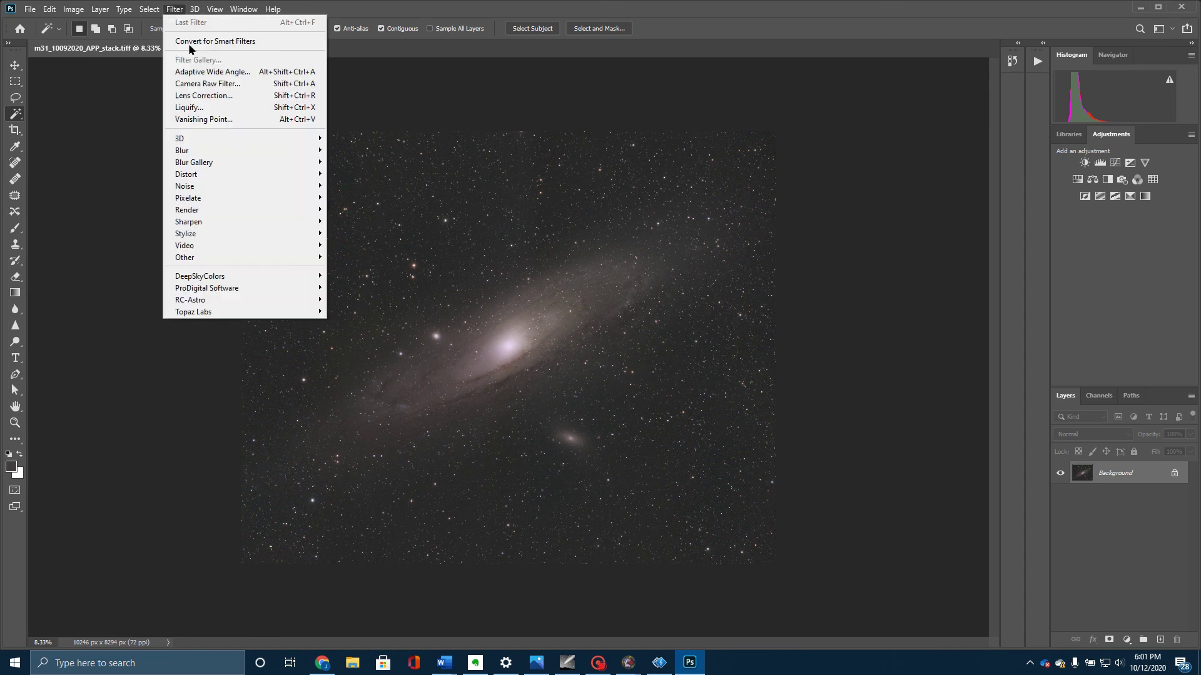
mouse_move(218, 304)
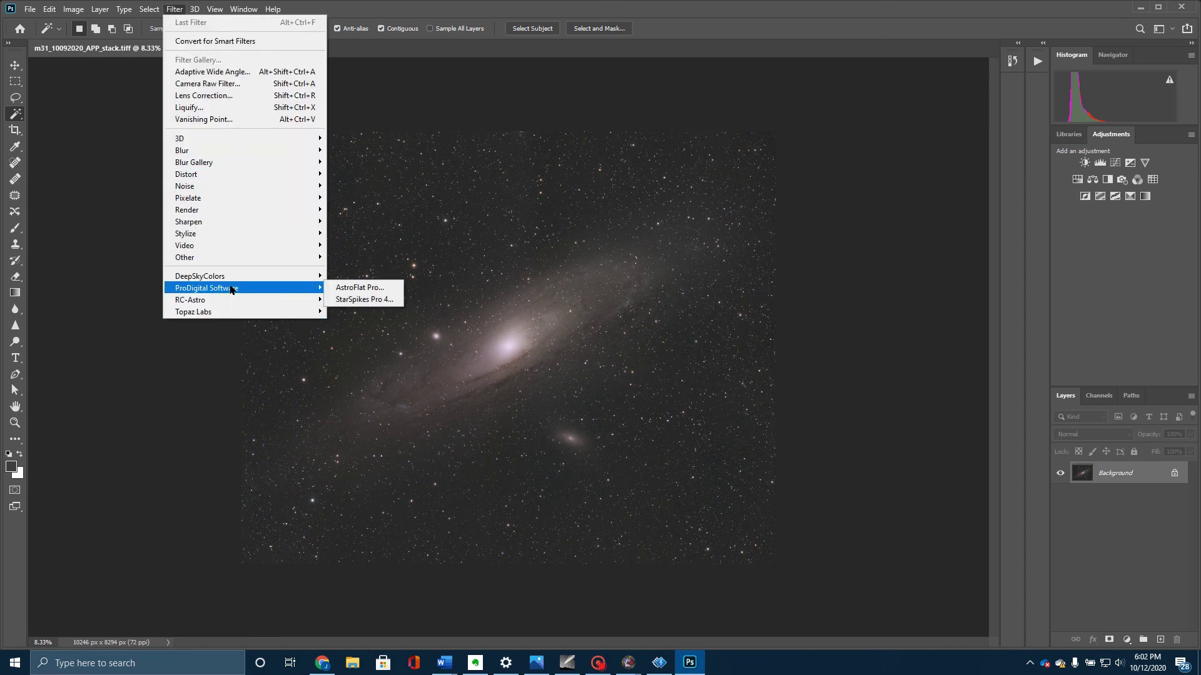
left_click(359, 288)
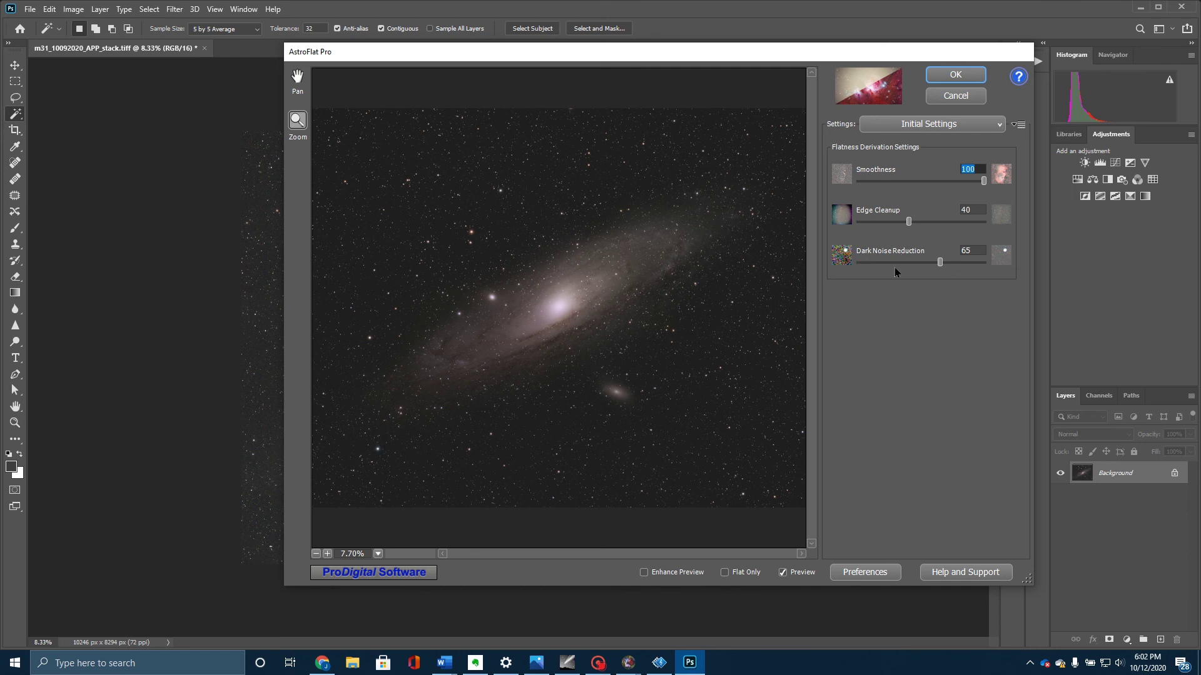
left_click(955, 75)
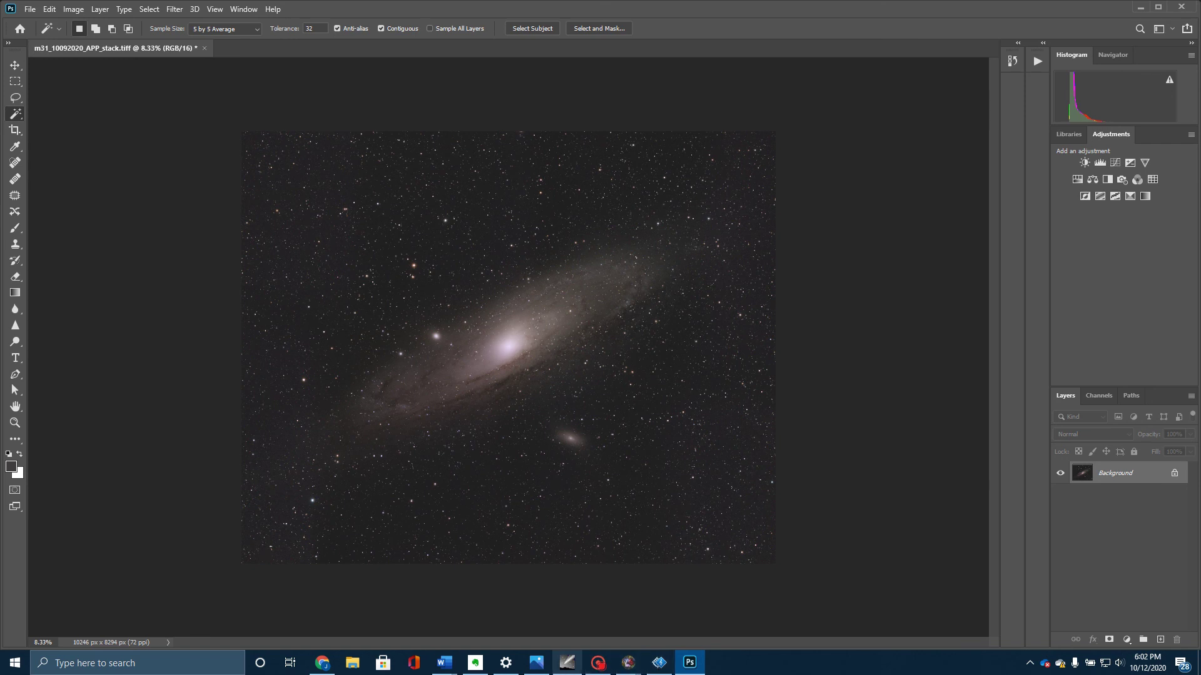
left_click(535, 662)
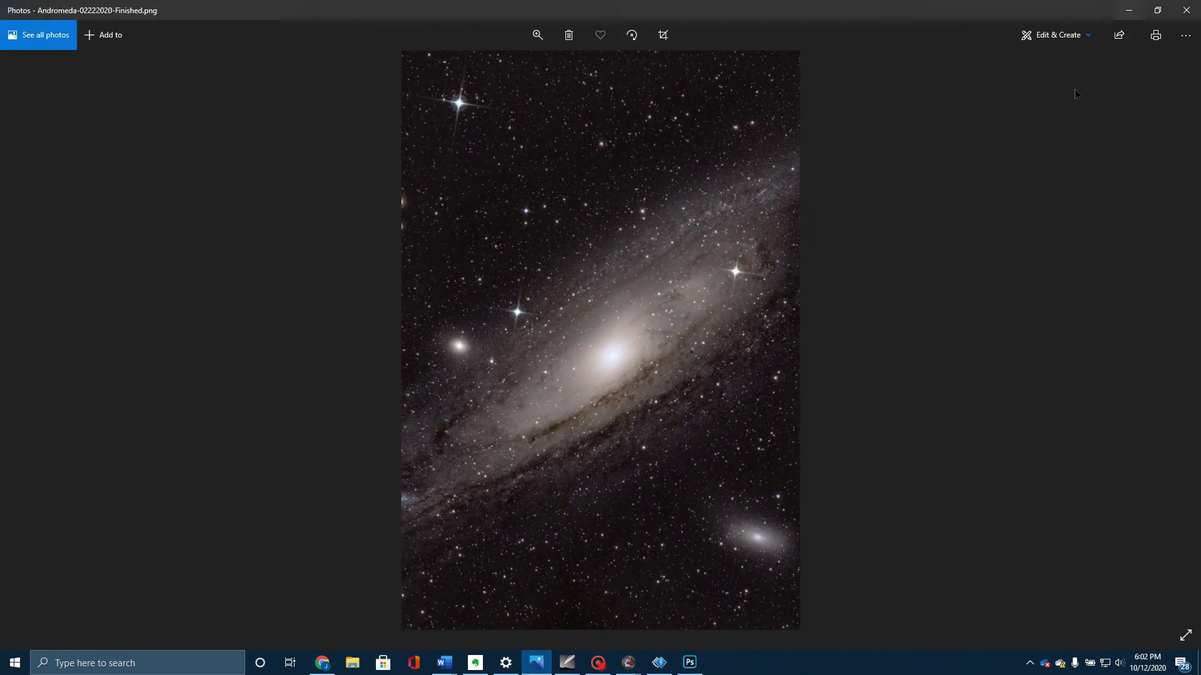
left_click(1129, 10)
left_click(1133, 10)
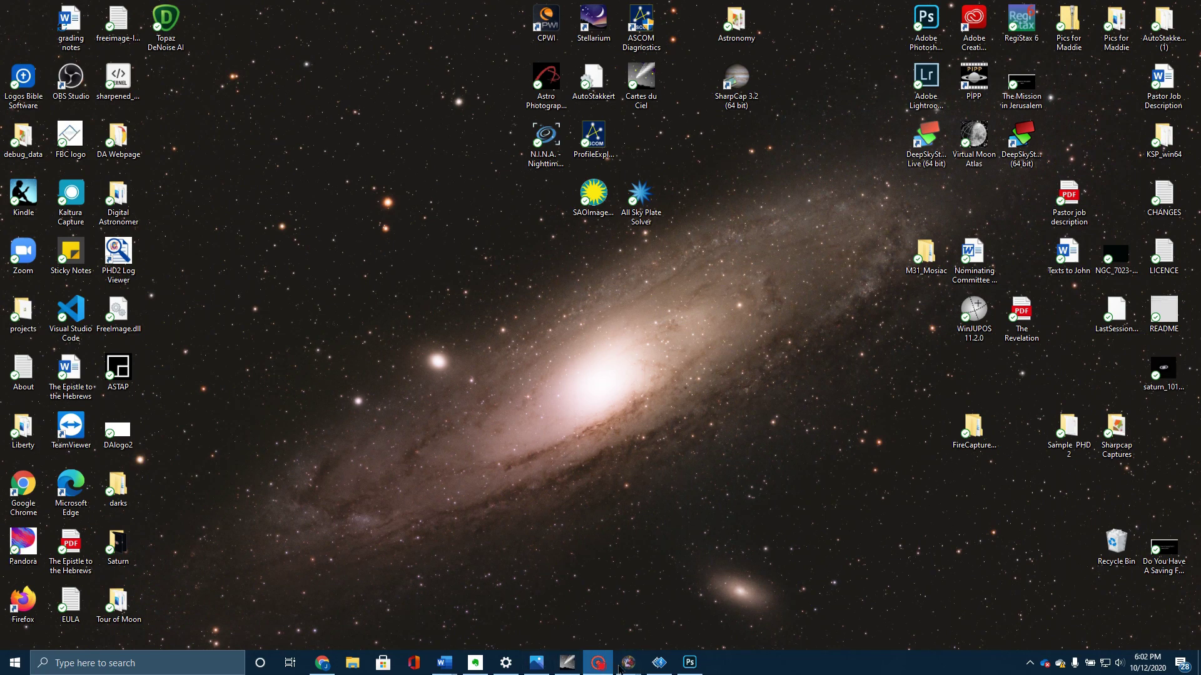
left_click(535, 662)
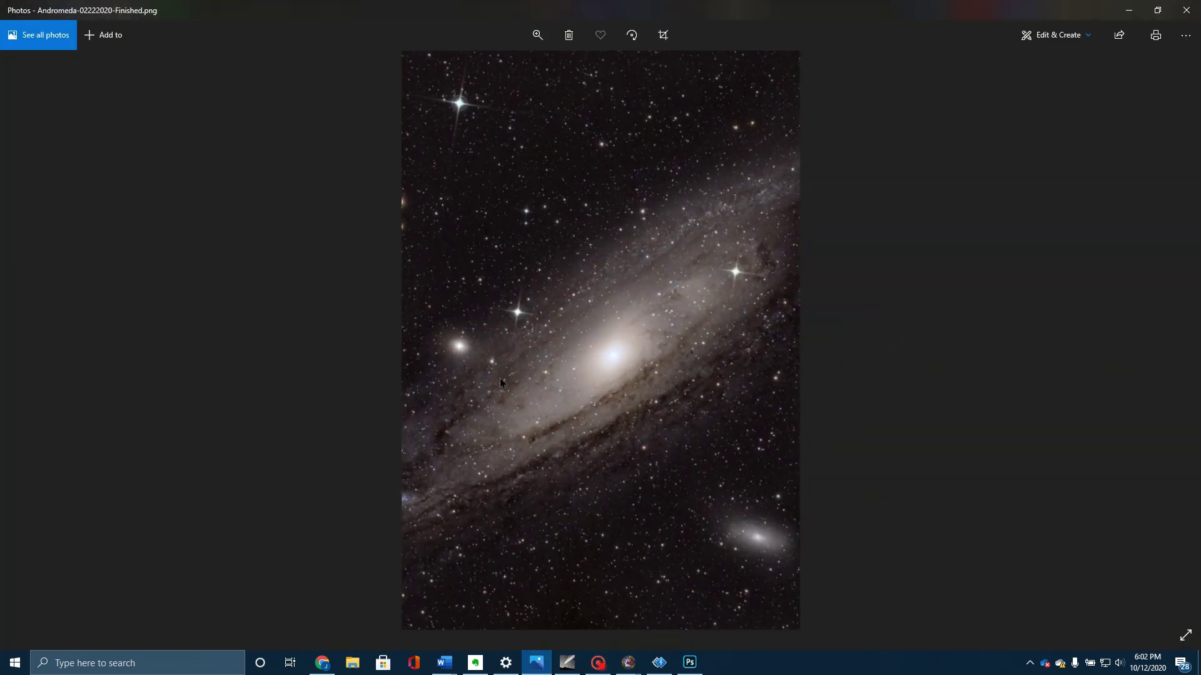
left_click(1185, 10)
Browse in File Explorer to APT_Images\CameraCCD_1 on drive C: and view m31_10092020_APP_stack_5.png in Photos
left_click(359, 664)
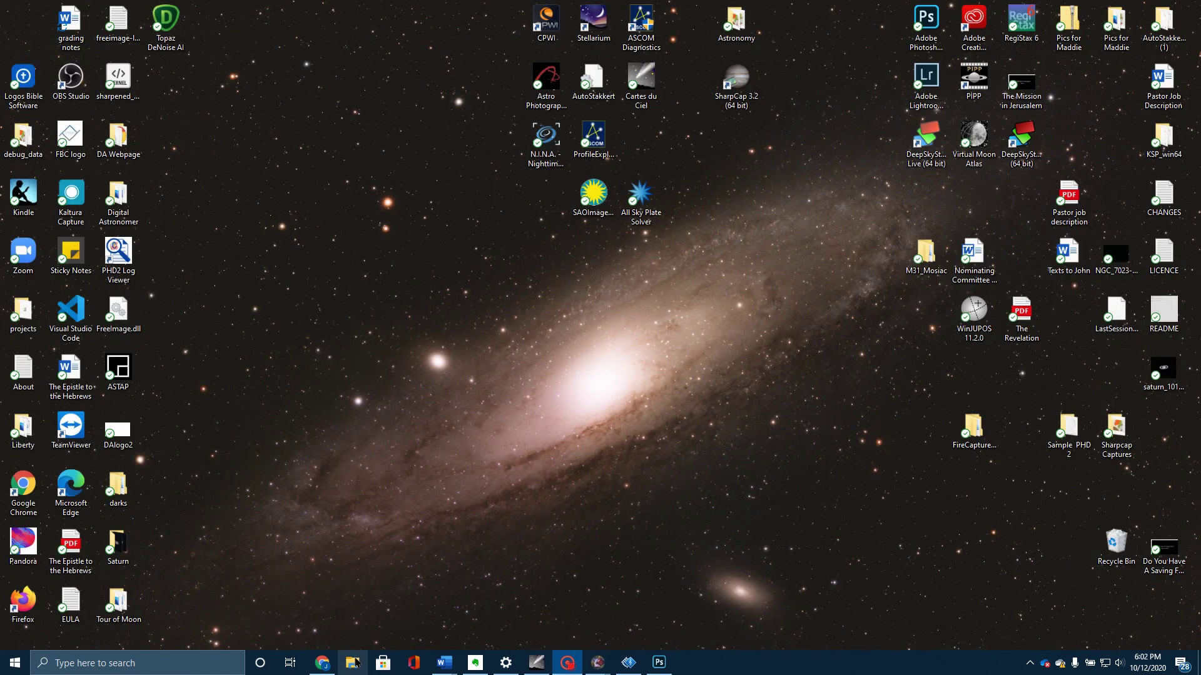
scroll(503, 359, "down", 3)
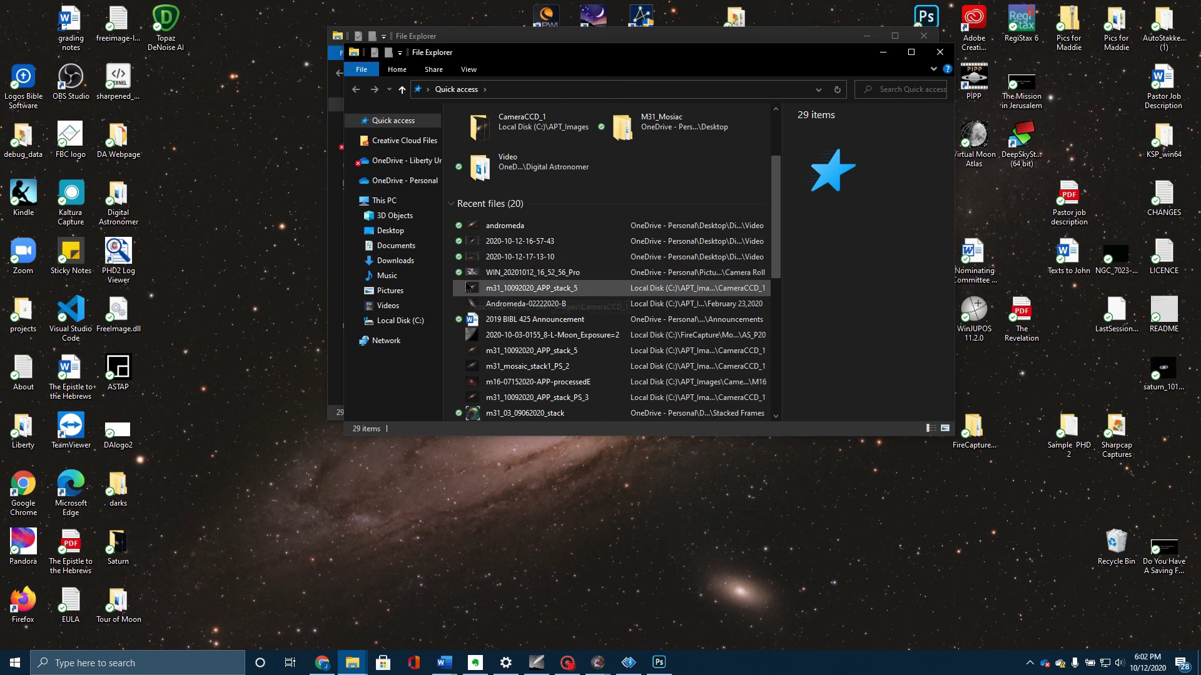
left_click(418, 322)
double_click(489, 155)
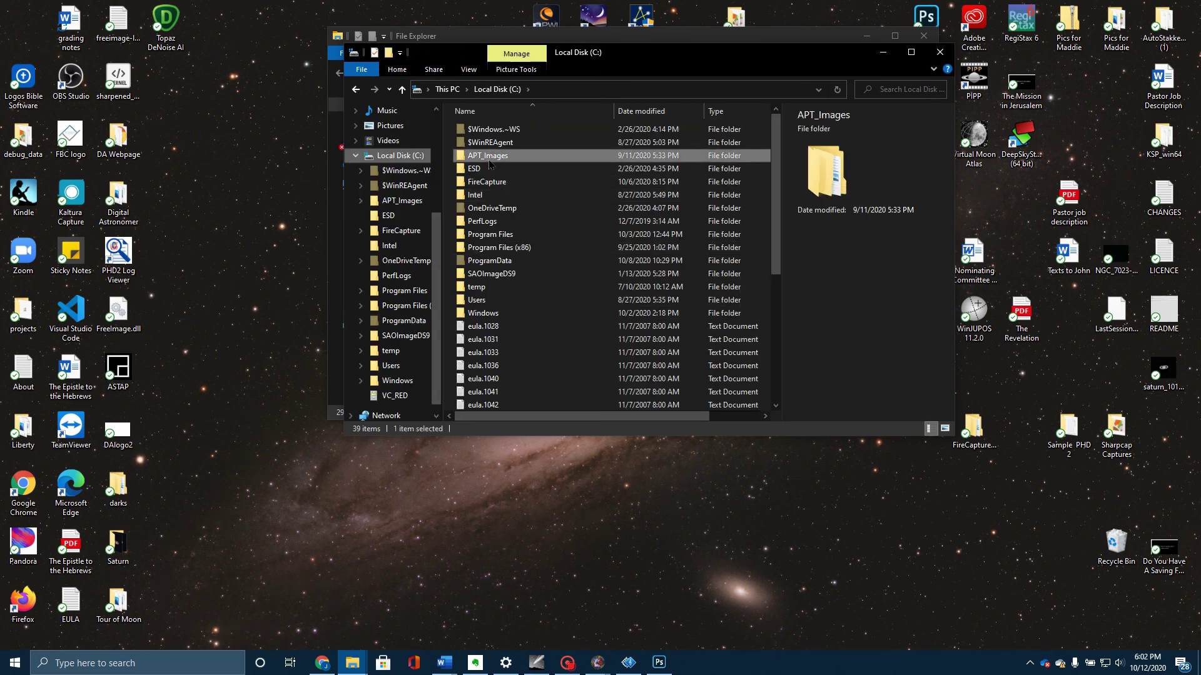
double_click(489, 155)
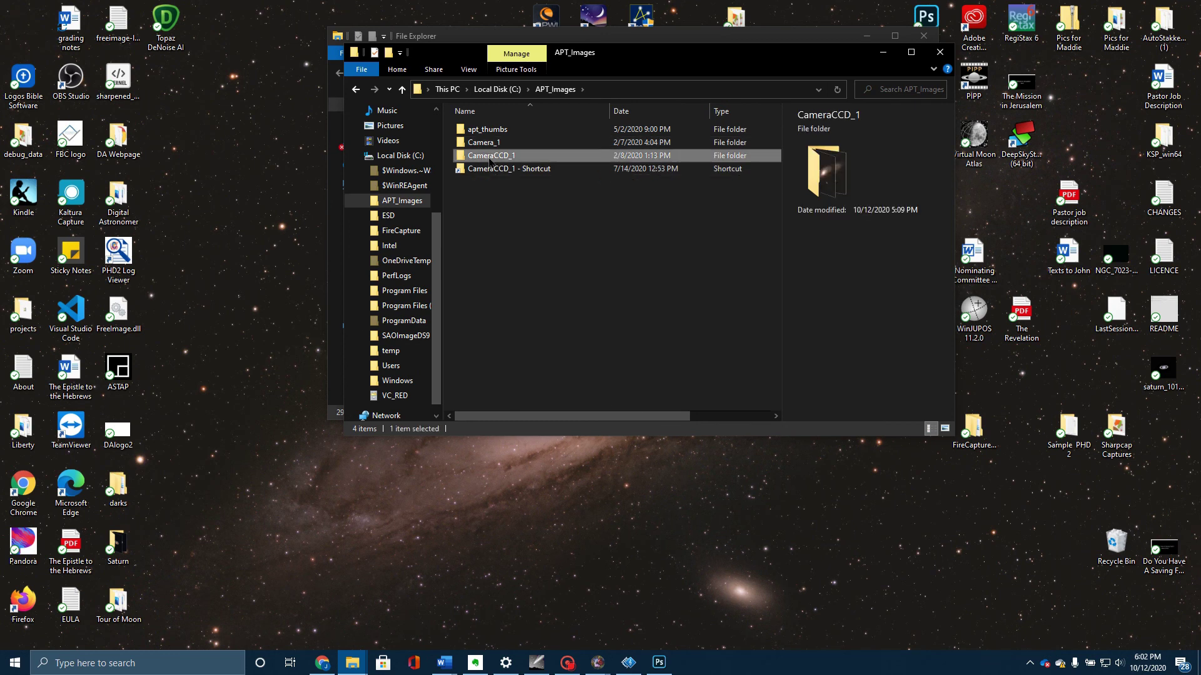
scroll(509, 316, "down", 4)
scroll(509, 316, "down", 1)
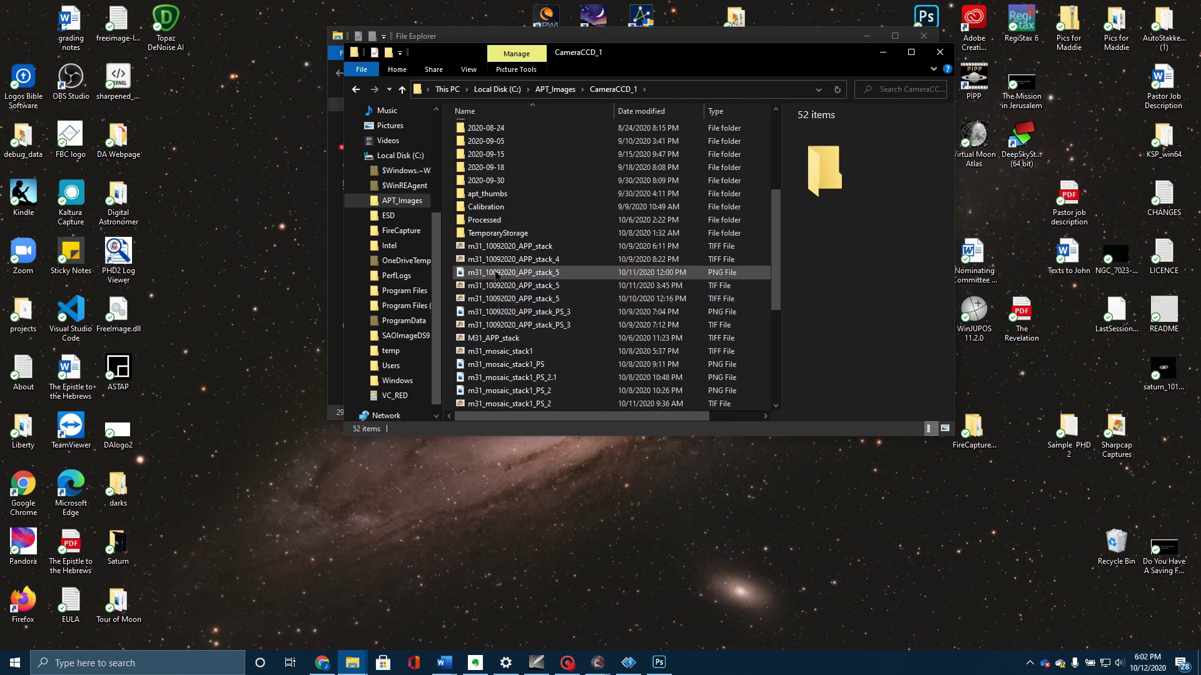
double_click(495, 273)
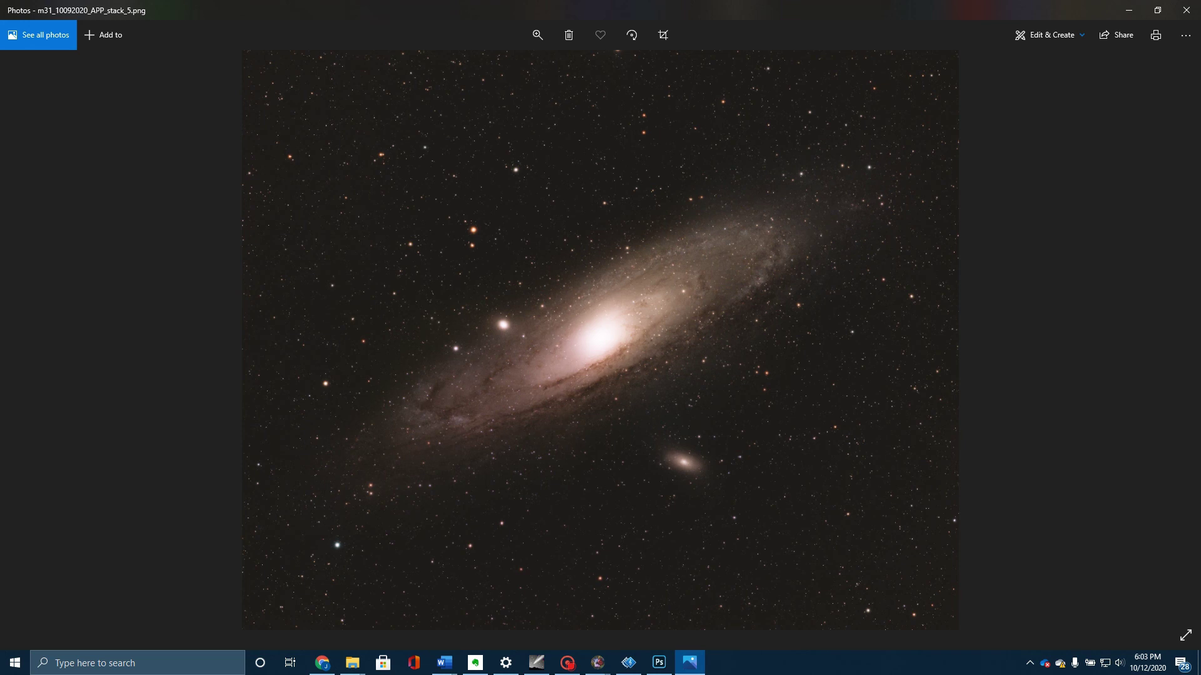
key("F11")
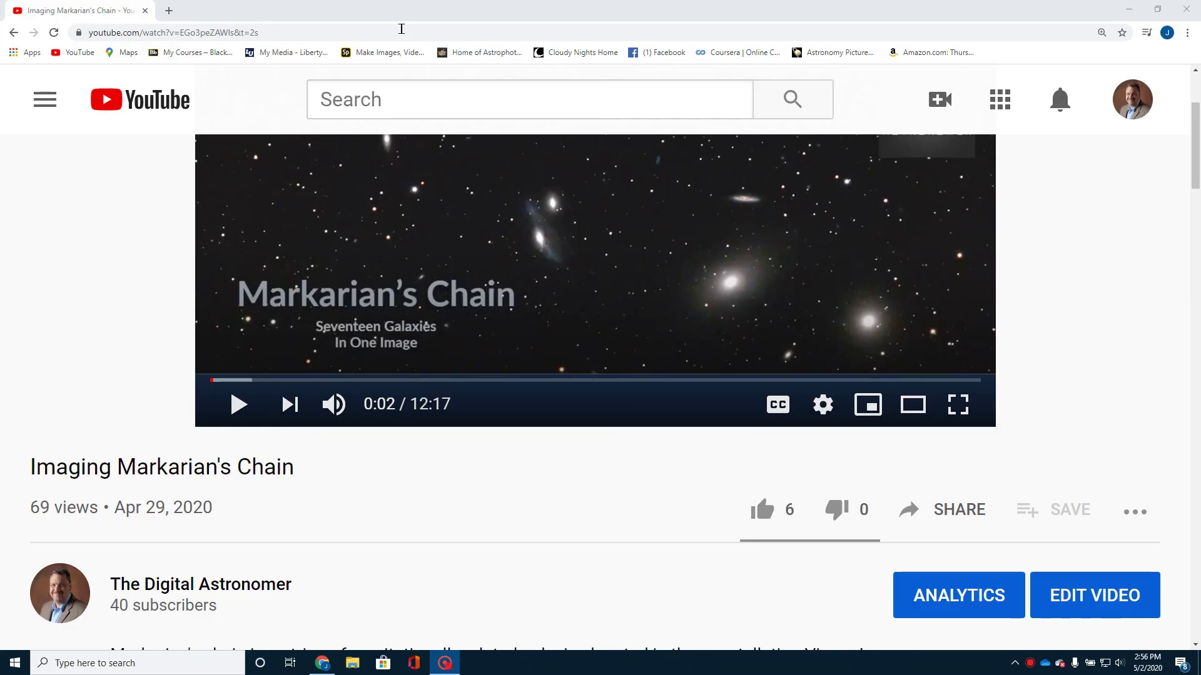
scroll(119, 262, "up", 2)
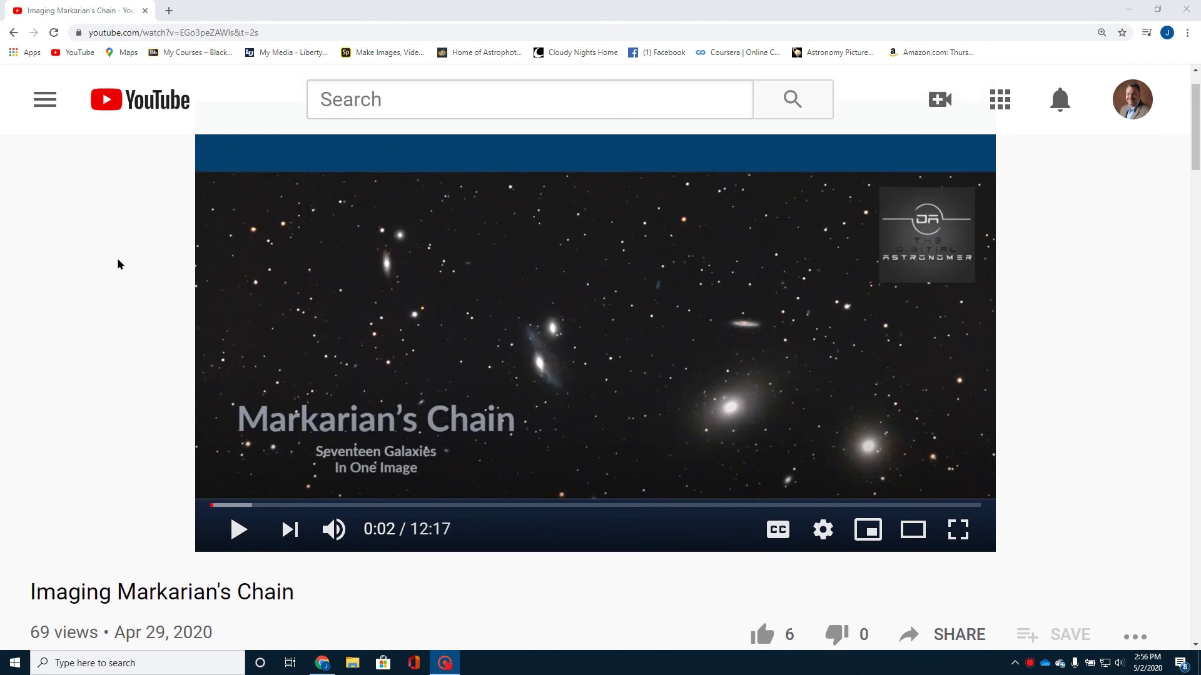
scroll(118, 261, "up", 1)
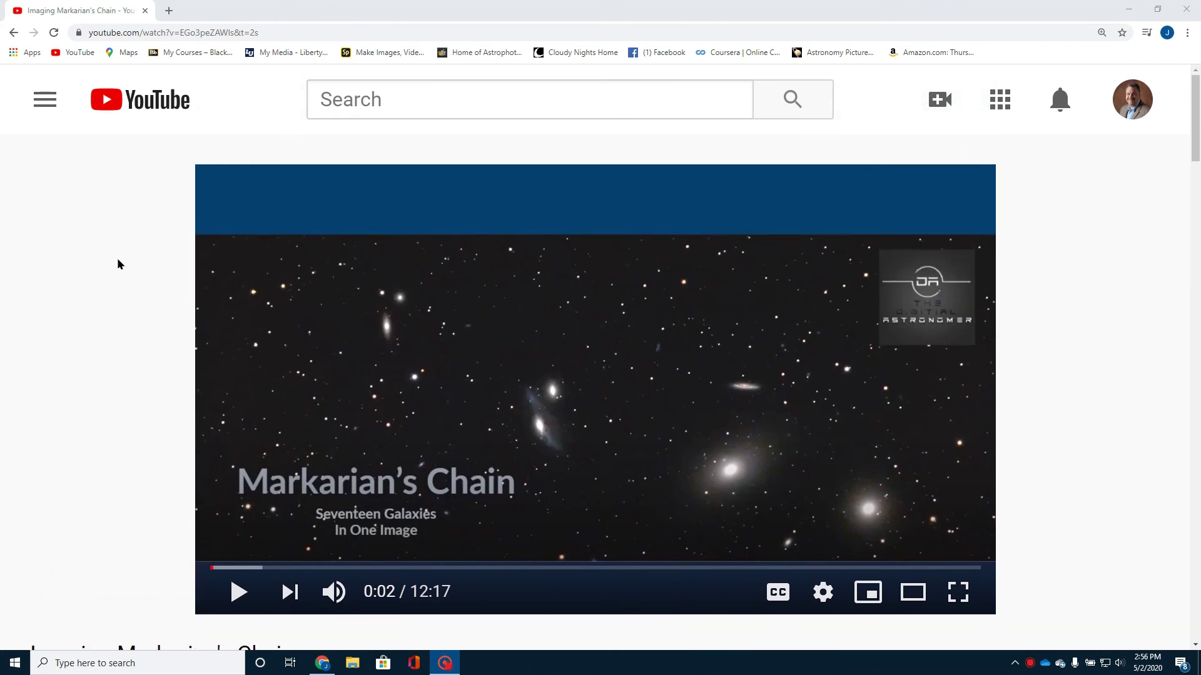
scroll(117, 257, "down", 3)
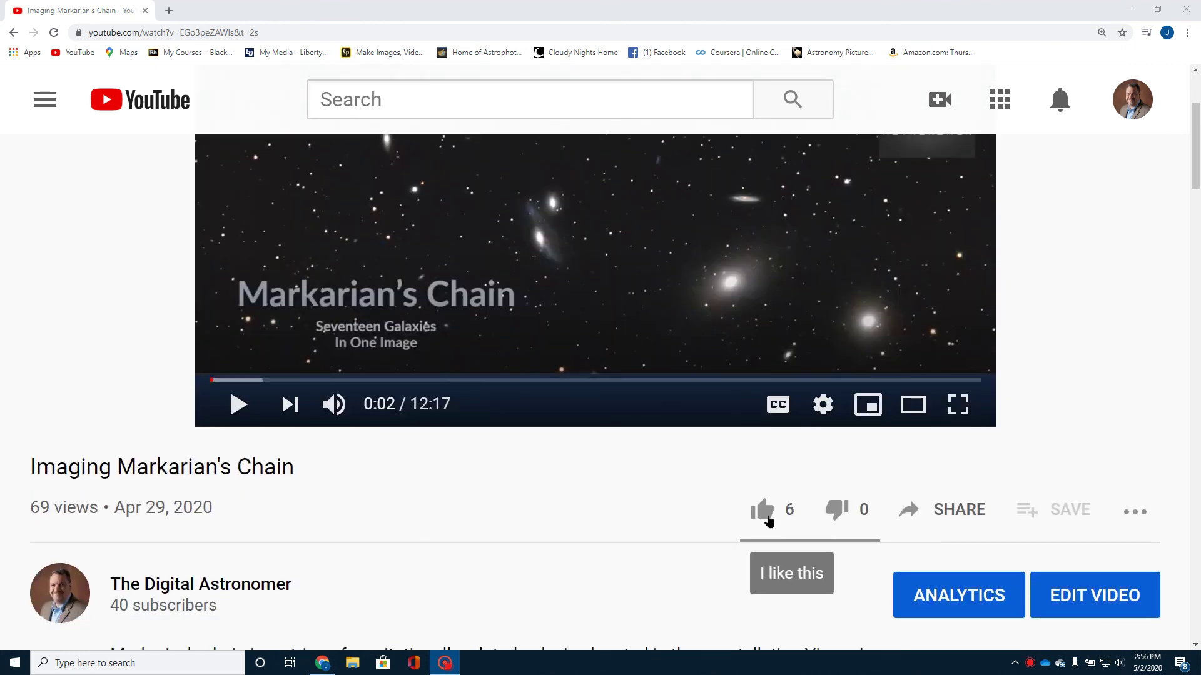